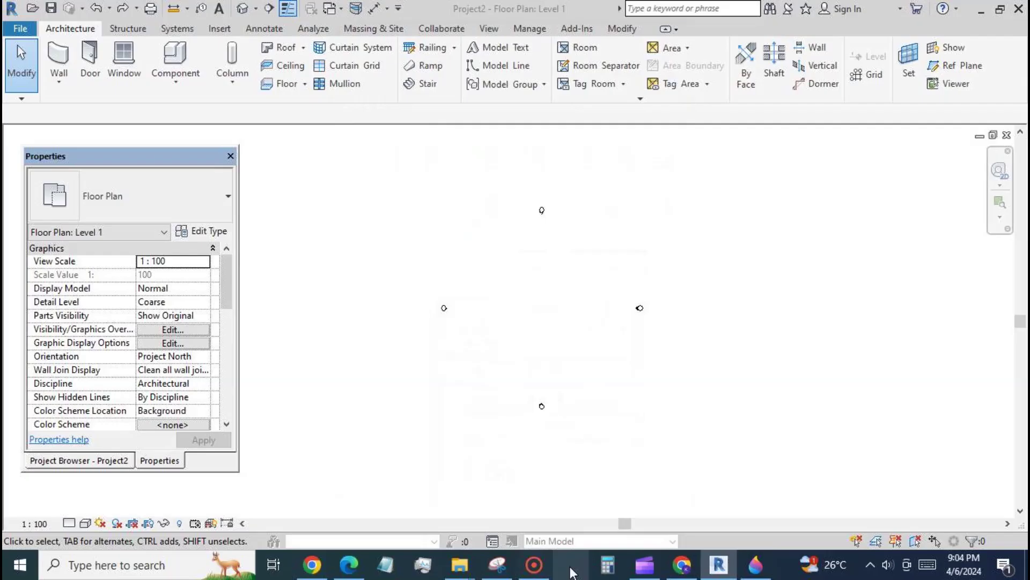
Step: Place 'array of battens fam 2' batten arrays in the 3D view with Component
{"action": "left_click", "coordinate": [243, 8]}
{"action": "left_click", "coordinate": [176, 81]}
{"action": "left_click", "coordinate": [165, 107]}
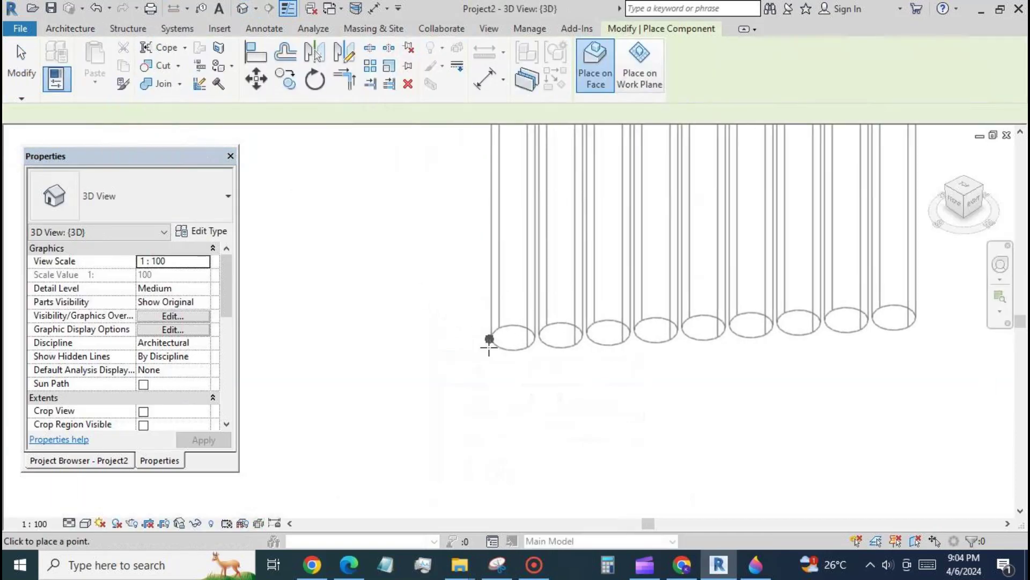
{"action": "scroll", "coordinate": [489, 346], "scroll_direction": "down", "scroll_amount": 6}
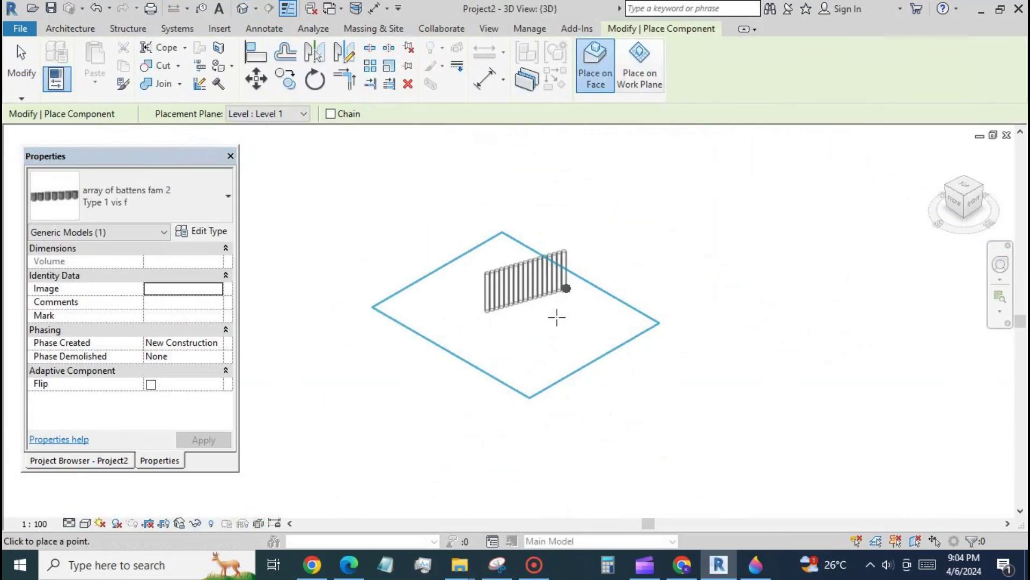
{"action": "left_click", "coordinate": [554, 329]}
{"action": "left_click", "coordinate": [762, 310]}
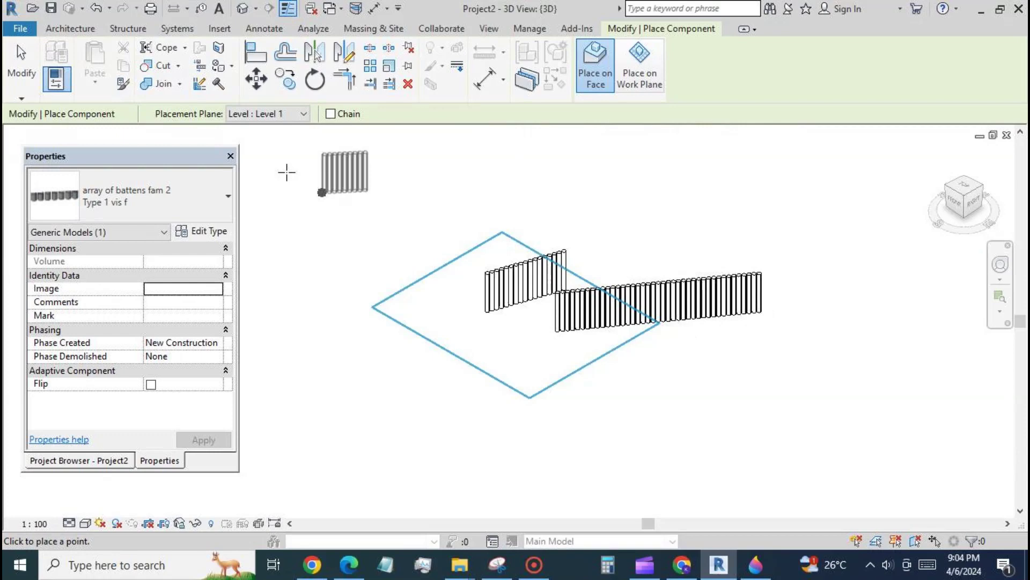
{"action": "key", "text": "Escape"}
{"action": "key", "text": "Escape"}
Step: Switch the left batten array to the Type 2 vis s type
{"action": "scroll", "coordinate": [491, 316], "scroll_direction": "up", "scroll_amount": 3}
{"action": "left_click", "coordinate": [485, 295]}
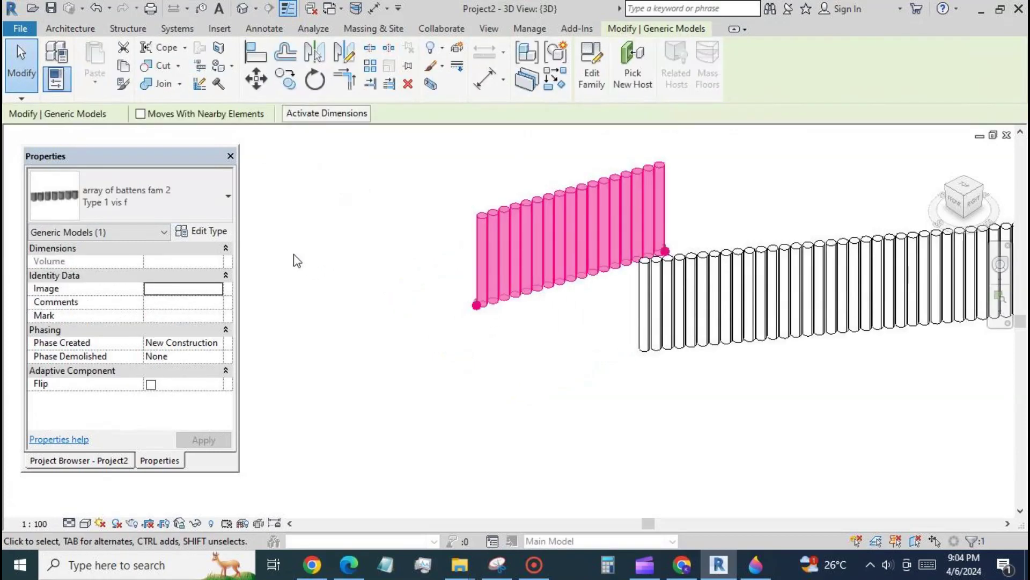
{"action": "left_click", "coordinate": [224, 208]}
{"action": "left_click", "coordinate": [86, 333]}
{"action": "left_click", "coordinate": [524, 326]}
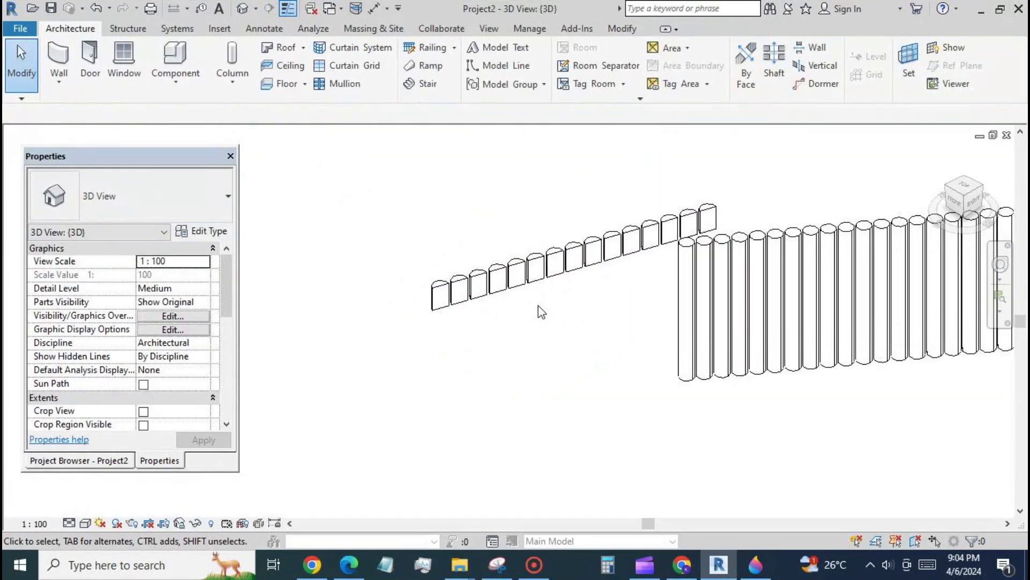
{"action": "scroll", "coordinate": [516, 314], "scroll_direction": "up", "scroll_amount": 2}
Step: Give the left array's Aluminum material a blue-purple tint in the Material Browser
{"action": "left_click", "coordinate": [488, 280]}
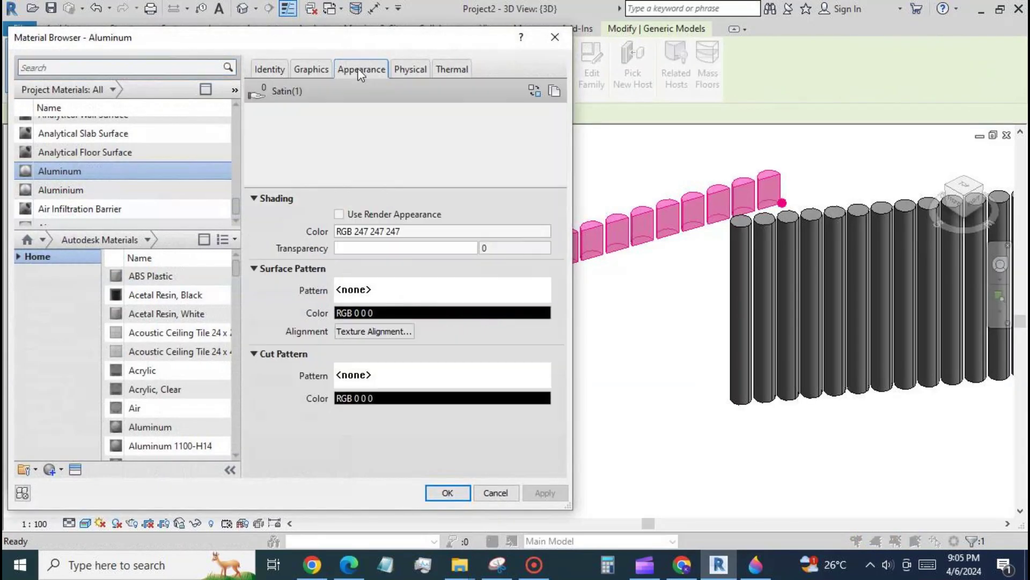
{"action": "left_click", "coordinate": [360, 70]}
{"action": "left_click", "coordinate": [474, 253]}
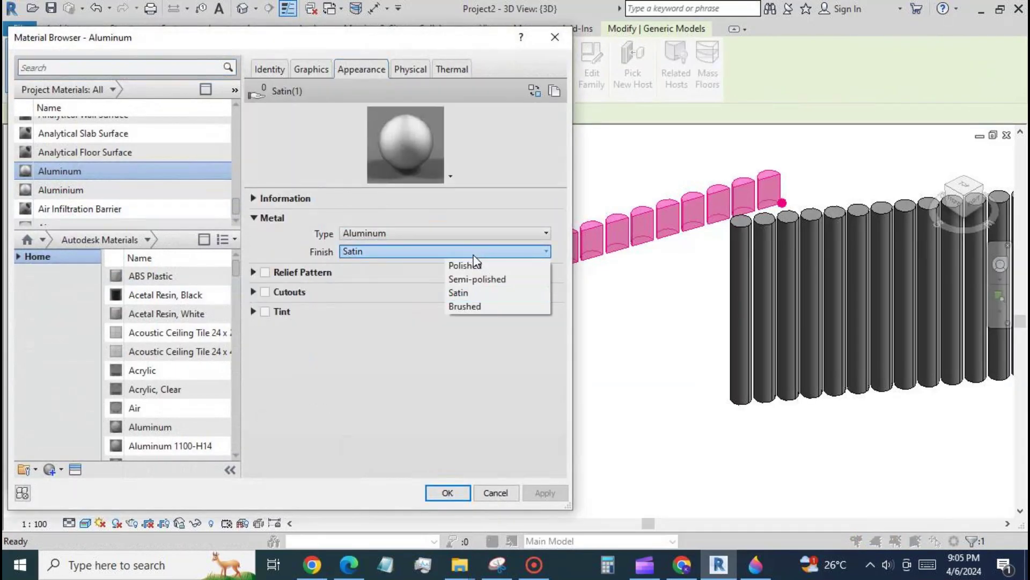
{"action": "left_click", "coordinate": [265, 312]}
{"action": "left_click", "coordinate": [411, 329]}
{"action": "left_click", "coordinate": [211, 198]}
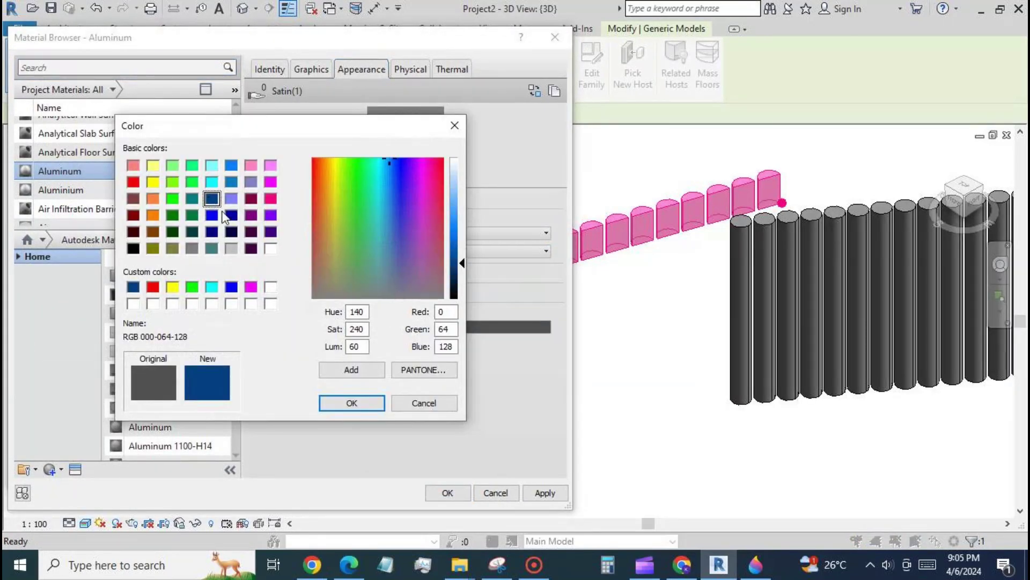
{"action": "left_click", "coordinate": [232, 198]}
{"action": "left_click", "coordinate": [352, 403]}
{"action": "left_click", "coordinate": [447, 492]}
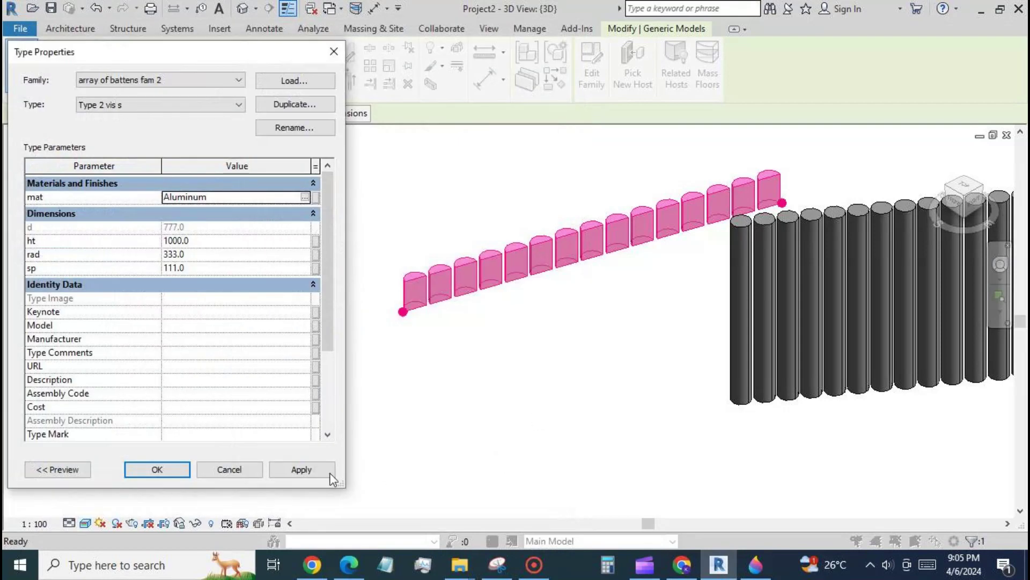
{"action": "key", "text": "Return"}
{"action": "left_click", "coordinate": [423, 374]}
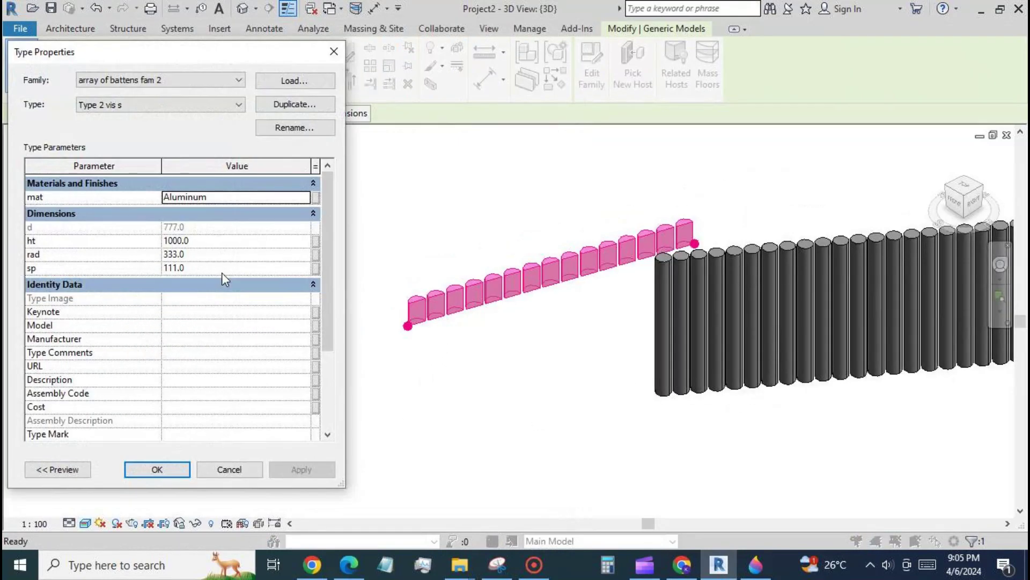
Step: Set the battens' height to 4000, radius to 80 and spacing to 200
{"action": "type", "text": "4000"}
{"action": "left_click", "coordinate": [299, 469]}
{"action": "left_click", "coordinate": [218, 255]}
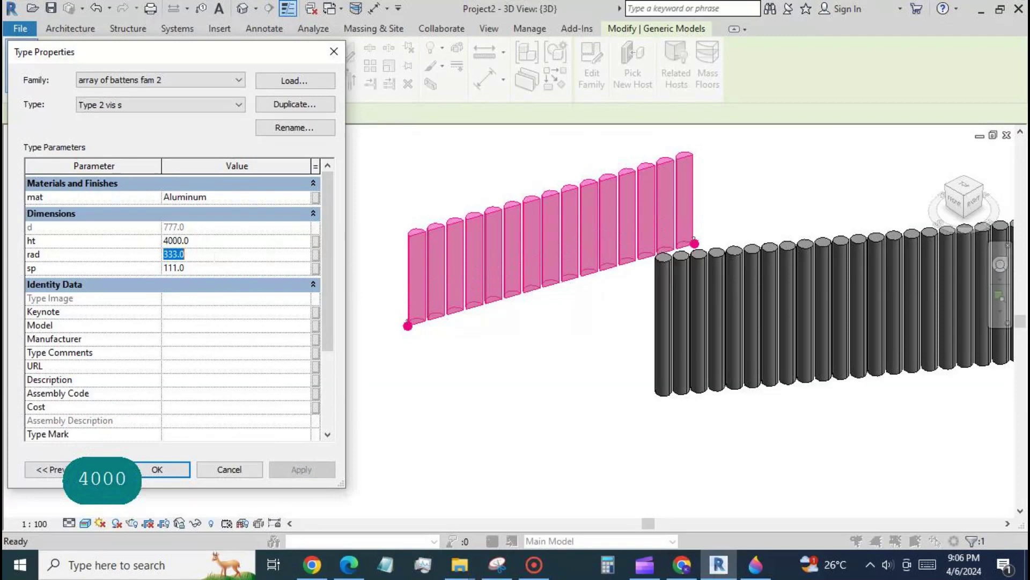
{"action": "type", "text": "80"}
{"action": "left_click", "coordinate": [302, 469]}
{"action": "left_click", "coordinate": [208, 269]}
{"action": "type", "text": "200"}
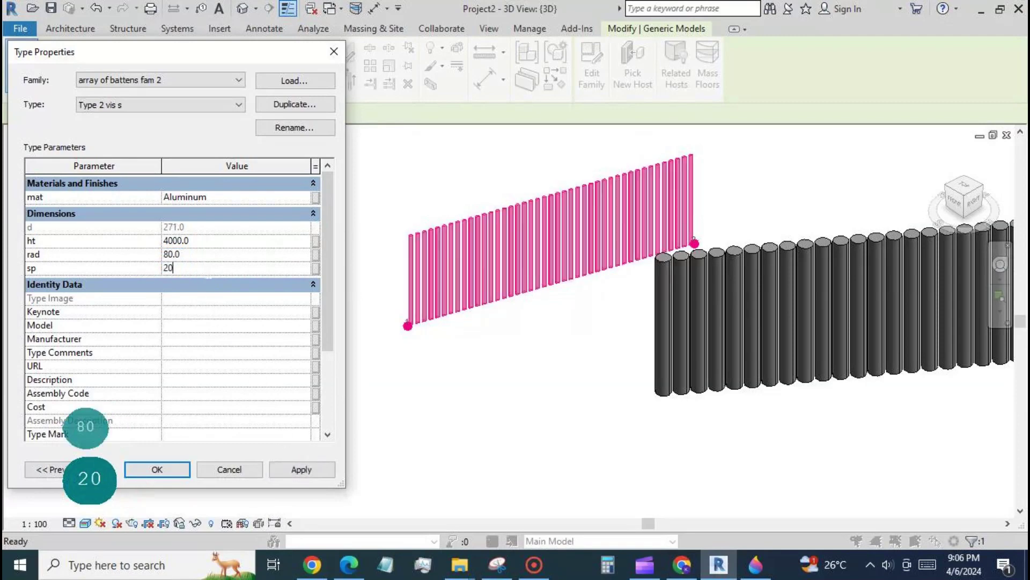
{"action": "left_click", "coordinate": [301, 469]}
Step: Change the right batten array's material to Cherry wood
{"action": "key", "text": "Return"}
{"action": "left_click", "coordinate": [401, 421]}
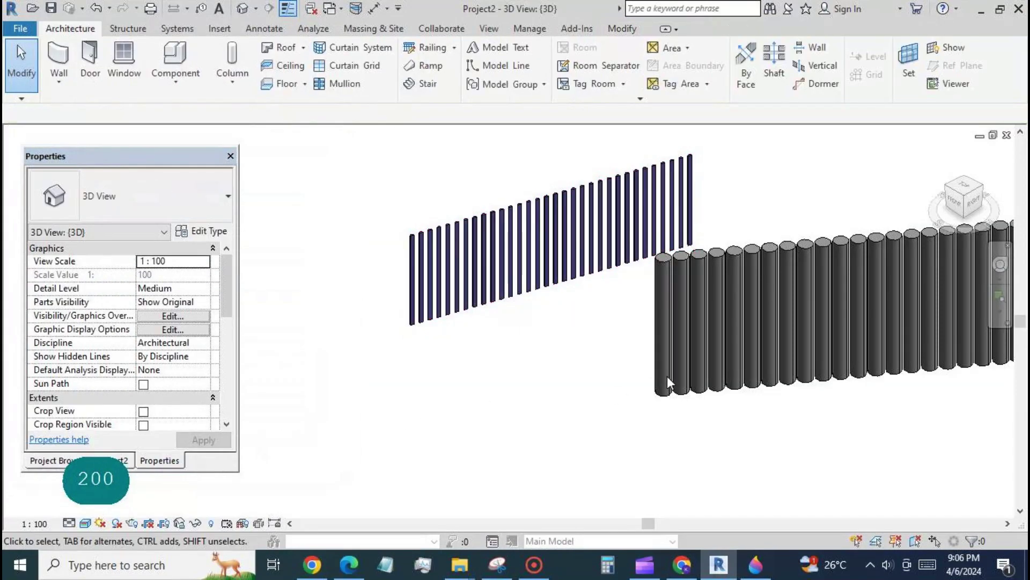
{"action": "left_click", "coordinate": [667, 402]}
{"action": "left_click", "coordinate": [204, 231]}
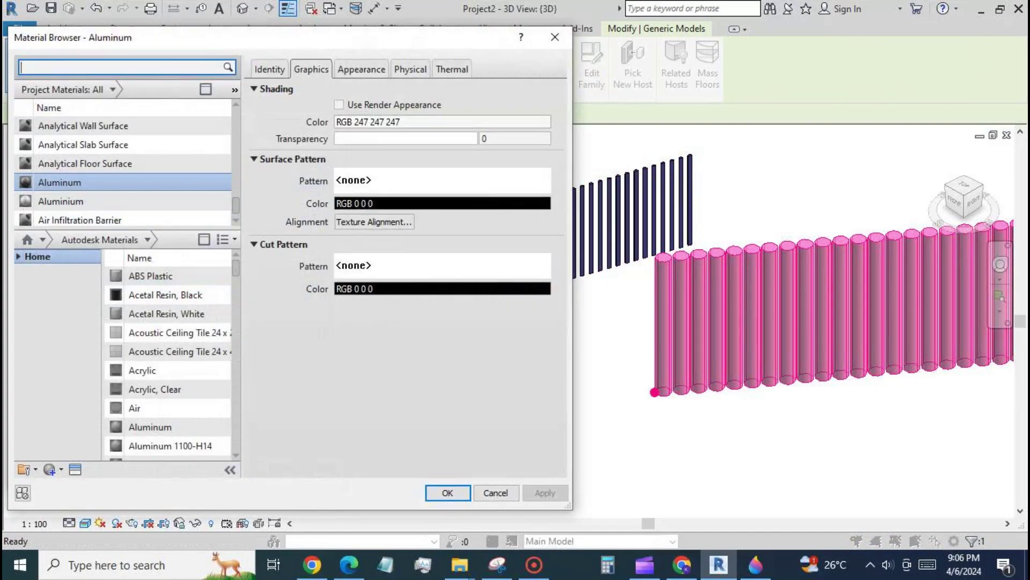
{"action": "type", "text": "wood"}
{"action": "left_click", "coordinate": [222, 333]}
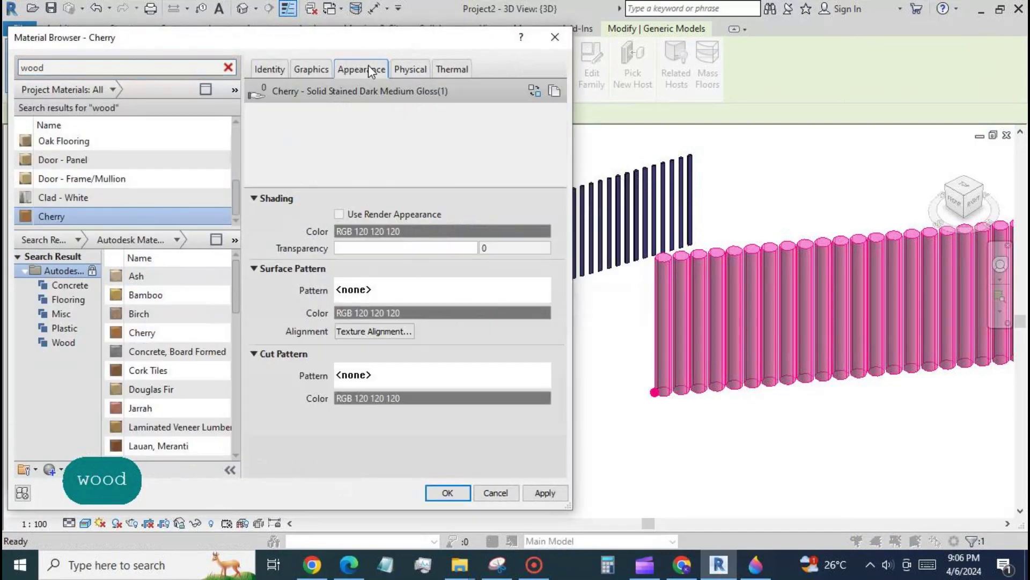
{"action": "left_click", "coordinate": [447, 493]}
{"action": "left_click", "coordinate": [144, 438]}
{"action": "left_click", "coordinate": [547, 403]}
Step: Change the Cherry array's radius and spacing, ending with both at 400
{"action": "left_click", "coordinate": [667, 370]}
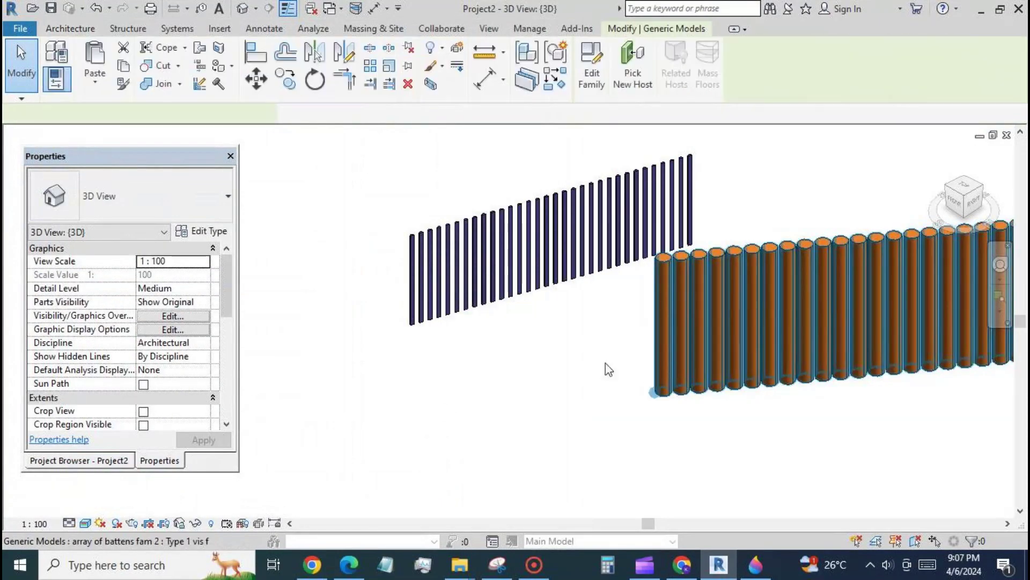
{"action": "left_click", "coordinate": [203, 232]}
{"action": "left_click", "coordinate": [208, 255]}
{"action": "type", "text": "100"}
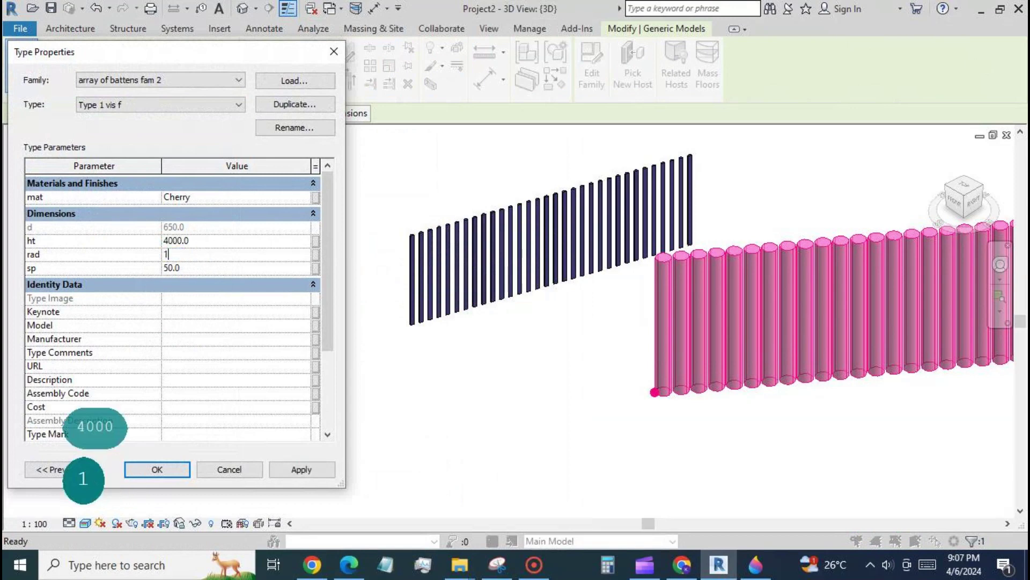
{"action": "key", "text": "Tab"}
{"action": "type", "text": "400"}
{"action": "left_click", "coordinate": [290, 470]}
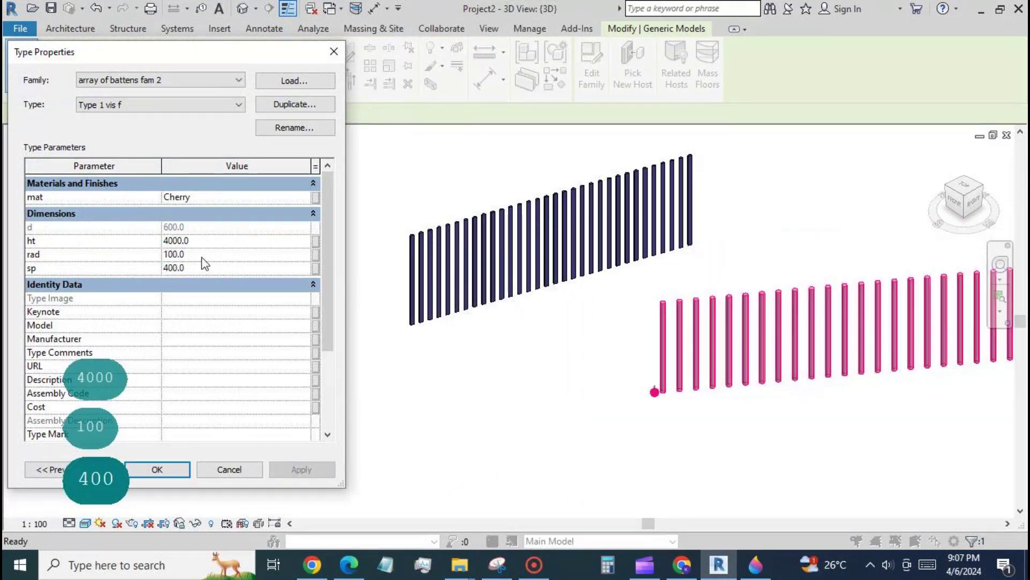
{"action": "left_click", "coordinate": [201, 255]}
{"action": "type", "text": "400"}
{"action": "left_click", "coordinate": [285, 471]}
{"action": "left_click", "coordinate": [177, 467]}
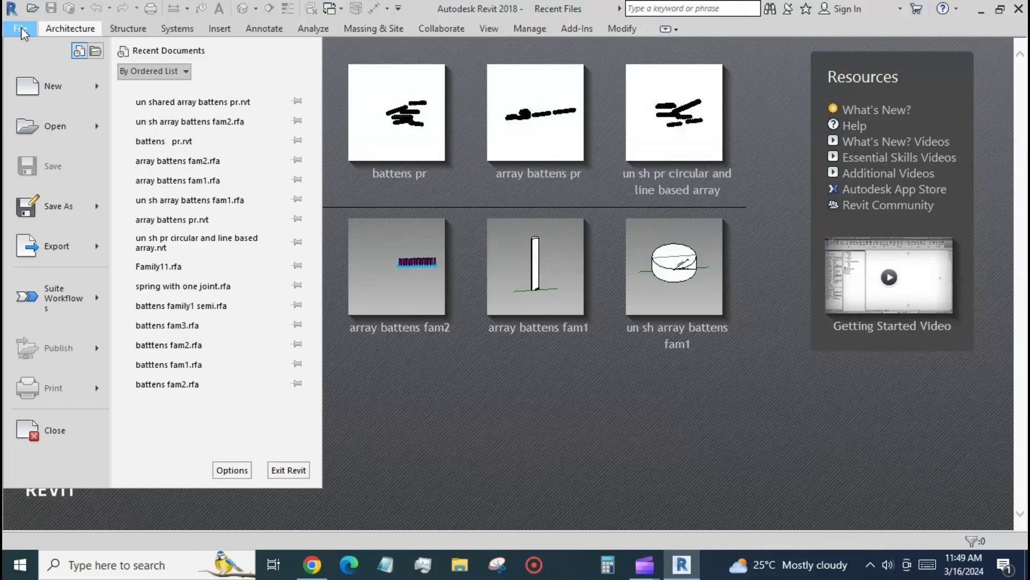
Step: Start a new family from a template in the 'templates used more ofetn' folder
{"action": "mouse_move", "coordinate": [31, 89]}
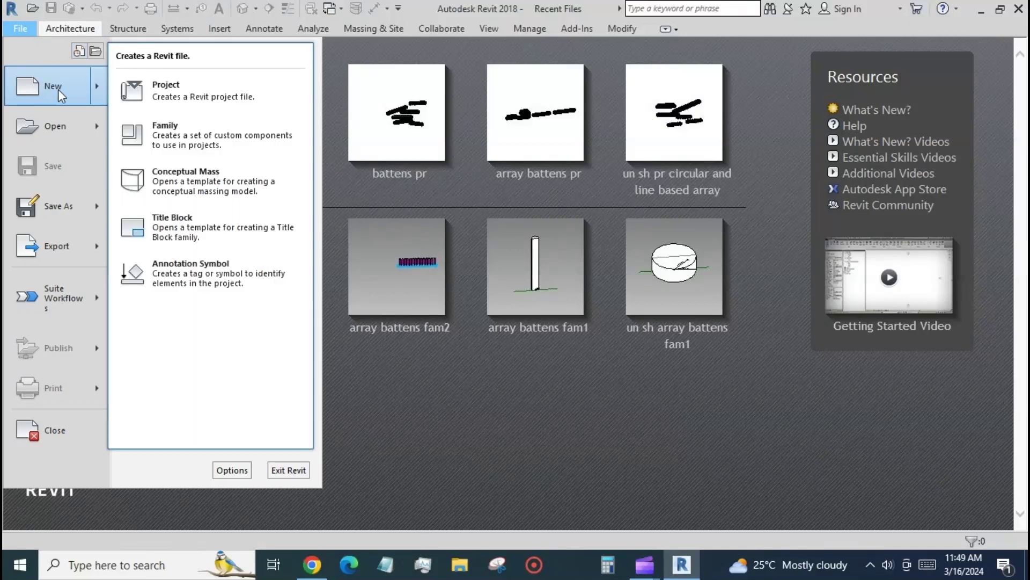
{"action": "left_click", "coordinate": [253, 144]}
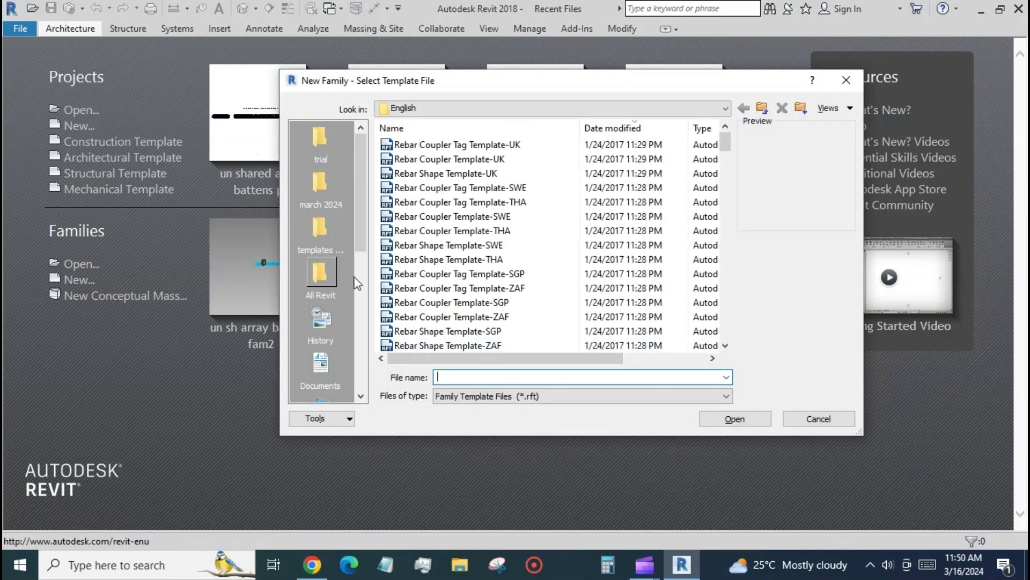
{"action": "left_click", "coordinate": [323, 239]}
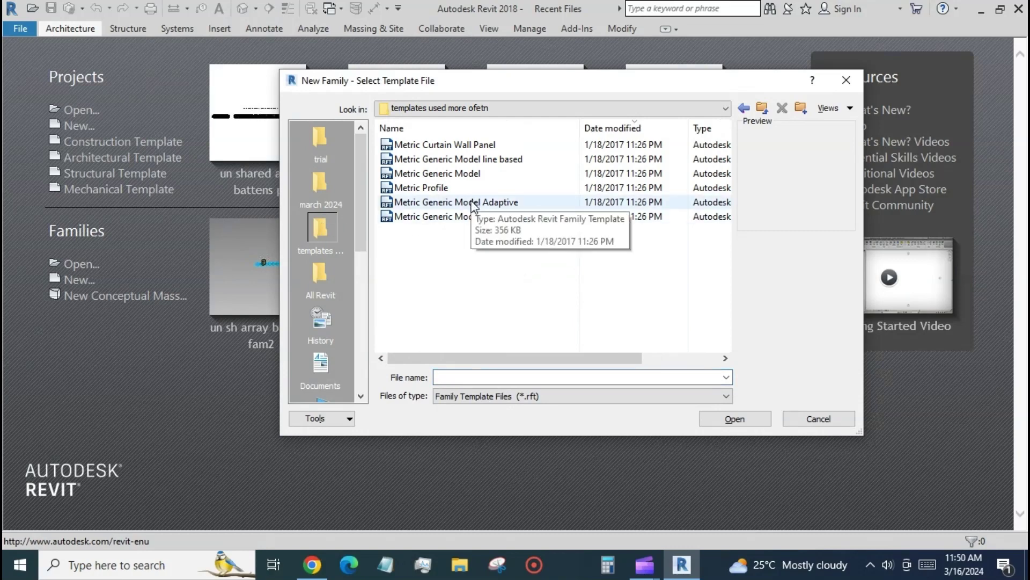
Step: Create a Metric Generic Model Adaptive family and save it as 'array of battens fam 1'
{"action": "double_click", "coordinate": [473, 202]}
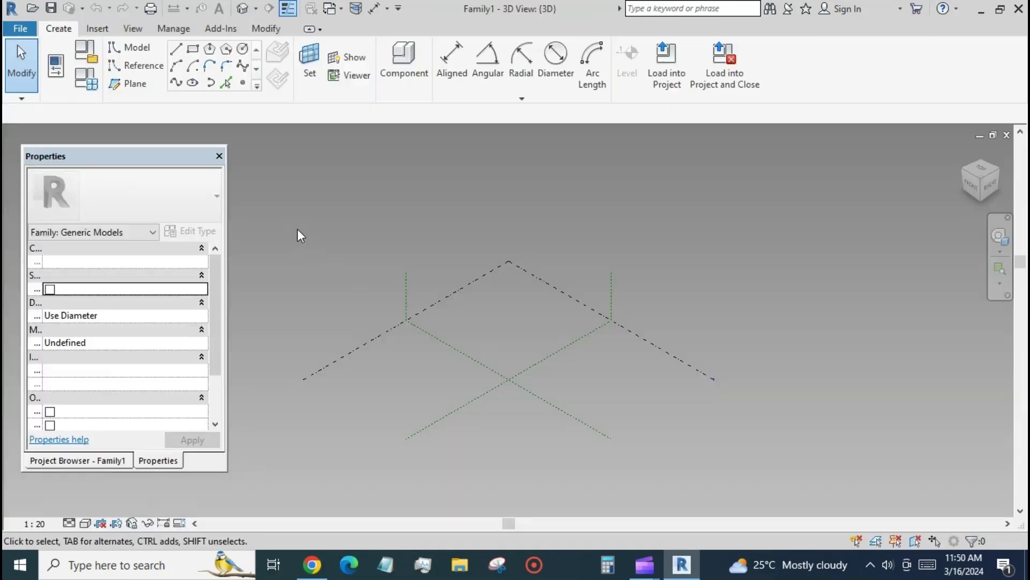
{"action": "left_click", "coordinate": [20, 29]}
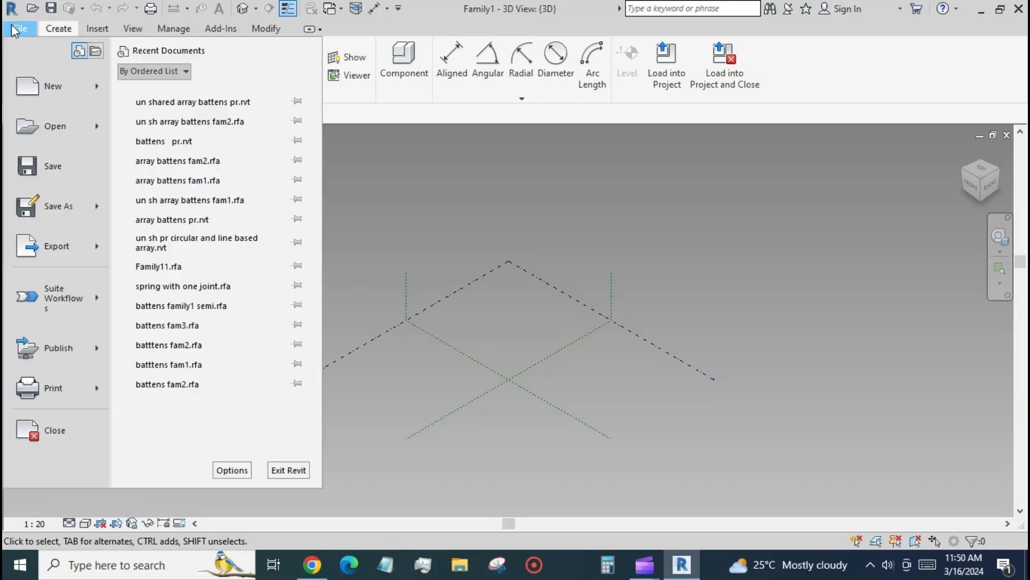
{"action": "mouse_move", "coordinate": [27, 214]}
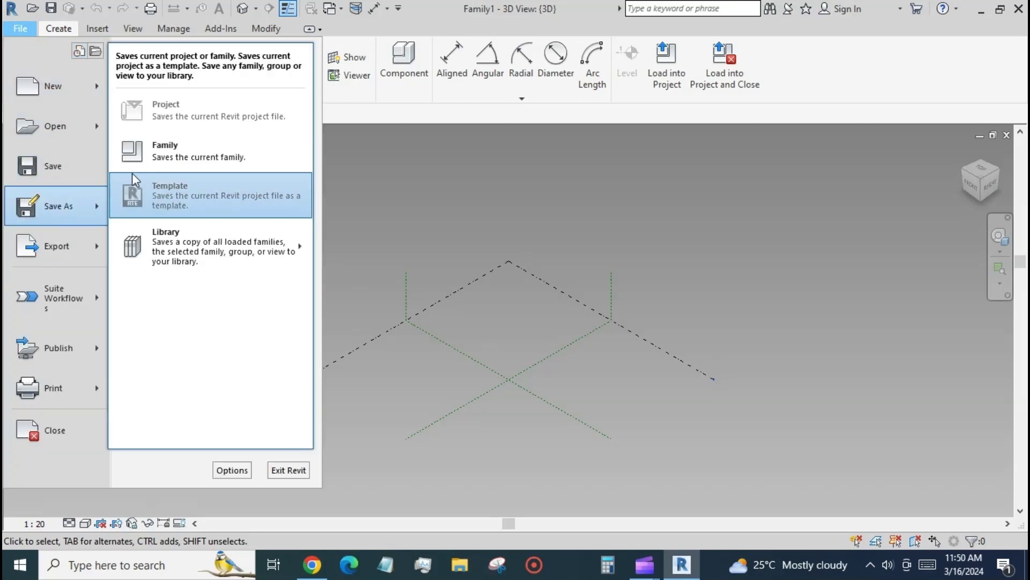
{"action": "left_click", "coordinate": [188, 149]}
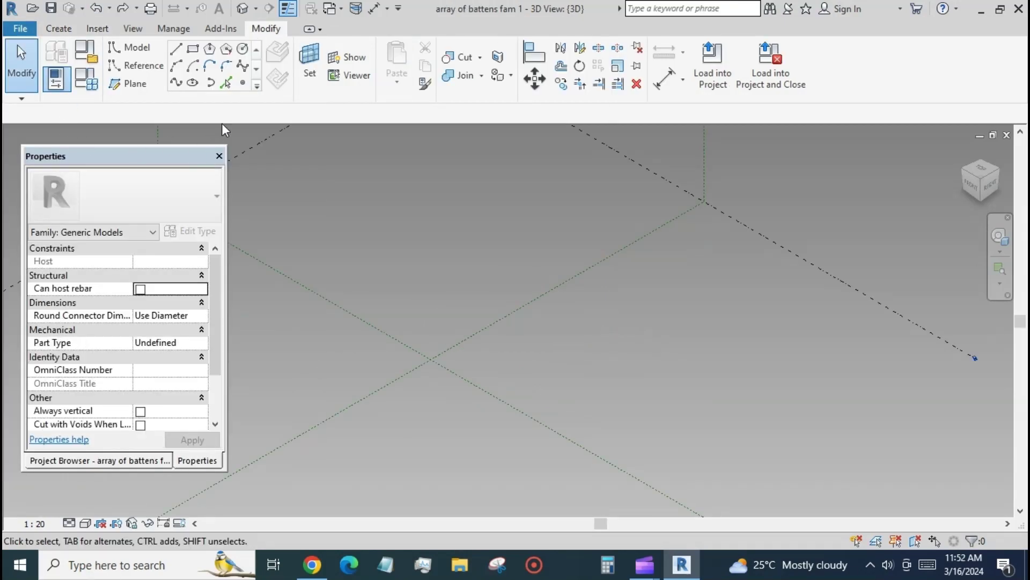
Step: Place two reference points and make them adaptive points 1 and 2
{"action": "left_click", "coordinate": [243, 84]}
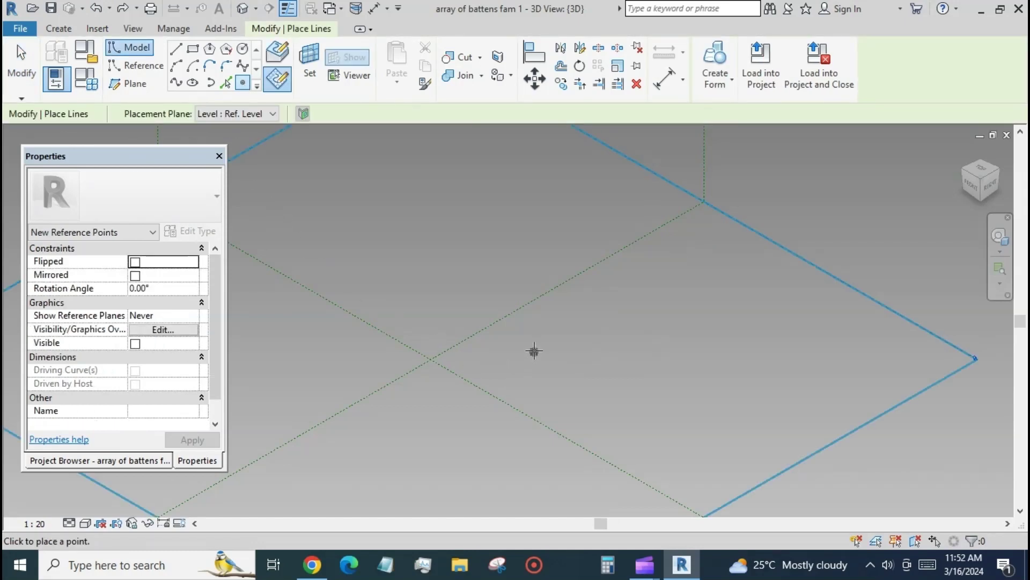
{"action": "left_click", "coordinate": [606, 338]}
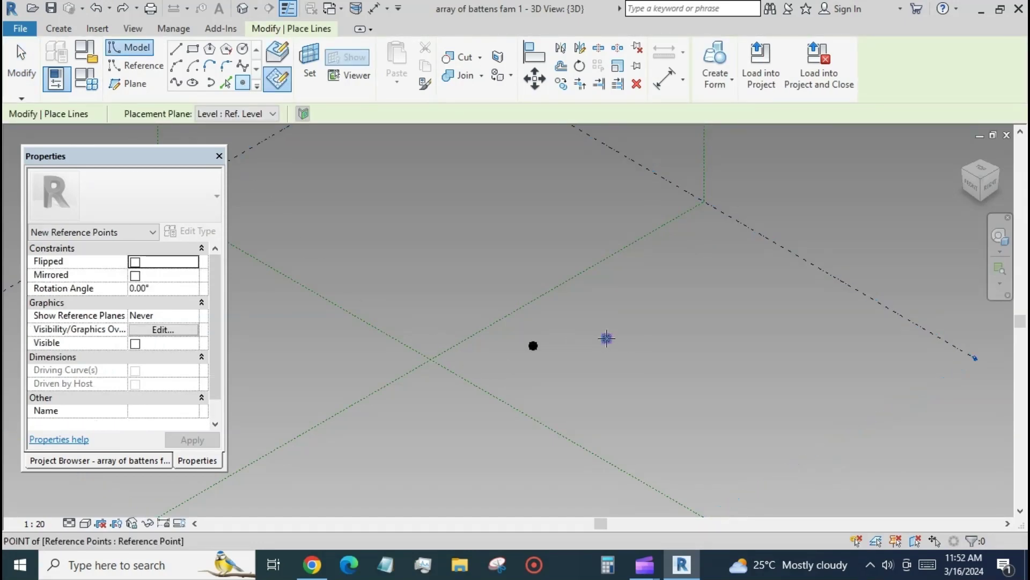
{"action": "left_click", "coordinate": [19, 67]}
{"action": "left_click_drag", "start_coordinate": [506, 270], "coordinate": [636, 365]}
{"action": "left_click", "coordinate": [741, 63]}
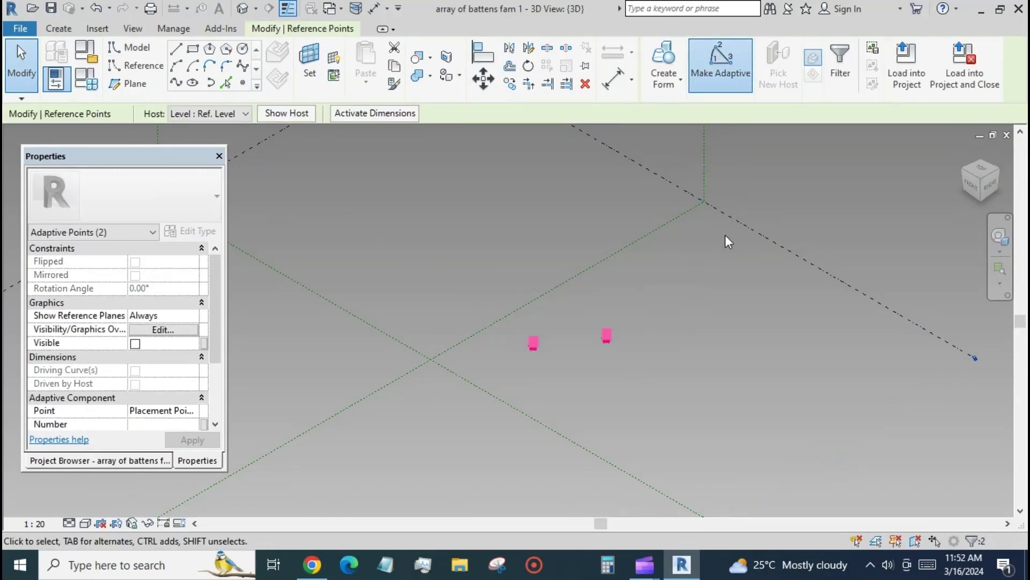
Step: Join the two adaptive points with a line and make it a reference line
{"action": "left_click", "coordinate": [176, 83]}
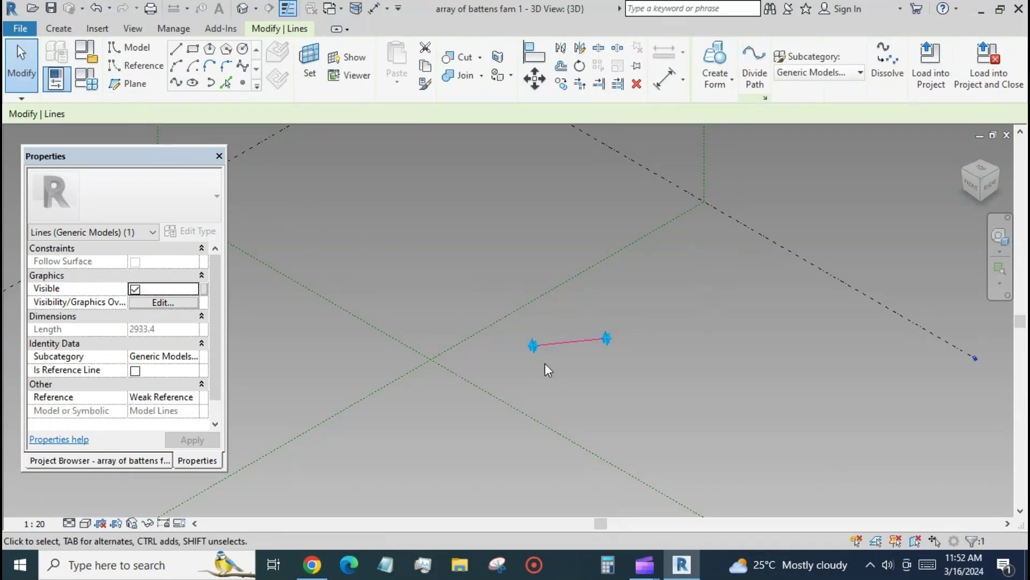
{"action": "left_click", "coordinate": [135, 370]}
{"action": "left_click", "coordinate": [616, 394]}
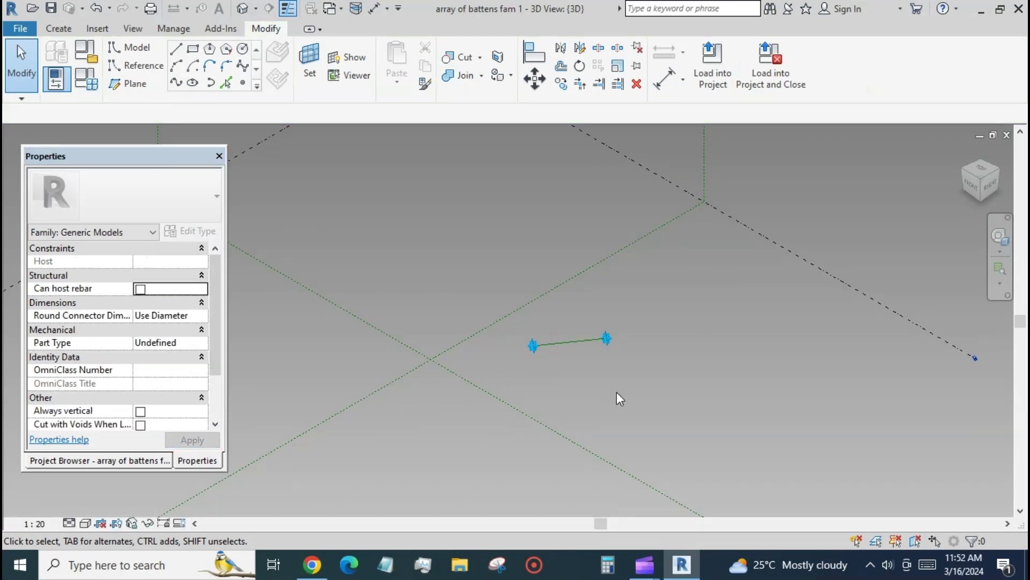
{"action": "scroll", "coordinate": [574, 356], "scroll_direction": "up", "scroll_amount": 3}
{"action": "scroll", "coordinate": [539, 325], "scroll_direction": "up", "scroll_amount": 5}
{"action": "left_click", "coordinate": [310, 64]}
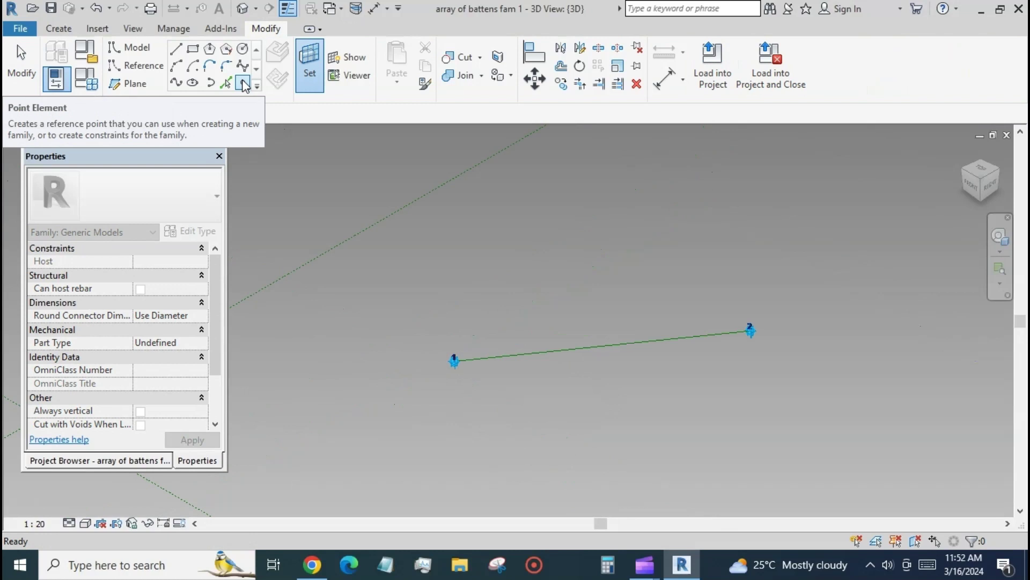
Step: Place a hosted reference point at the reference line's midpoint
{"action": "left_click", "coordinate": [243, 83]}
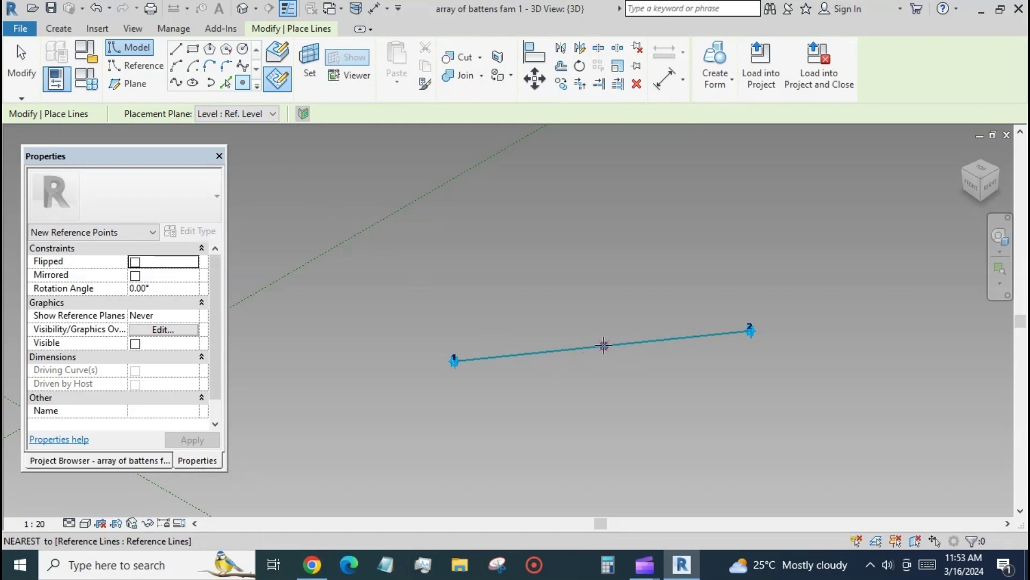
{"action": "left_click", "coordinate": [602, 345]}
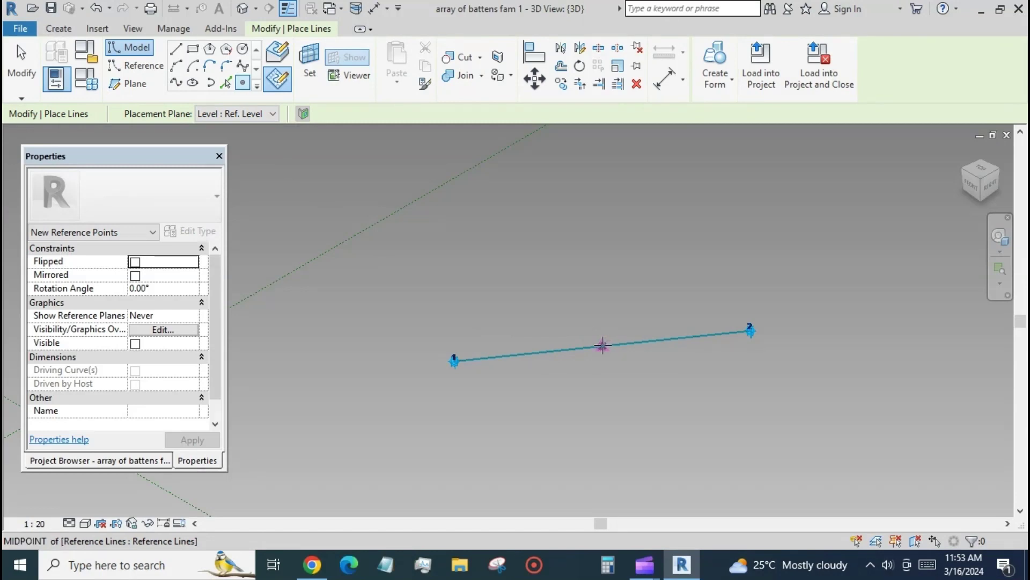
{"action": "left_click", "coordinate": [22, 62]}
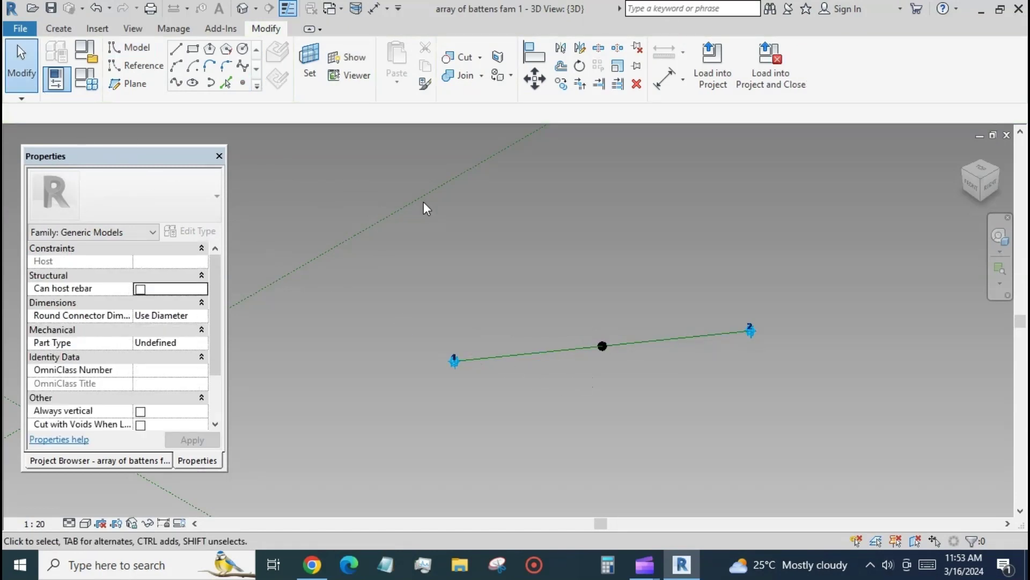
Step: Set the midpoint reference point's plane as the work plane and display it
{"action": "left_click", "coordinate": [301, 79]}
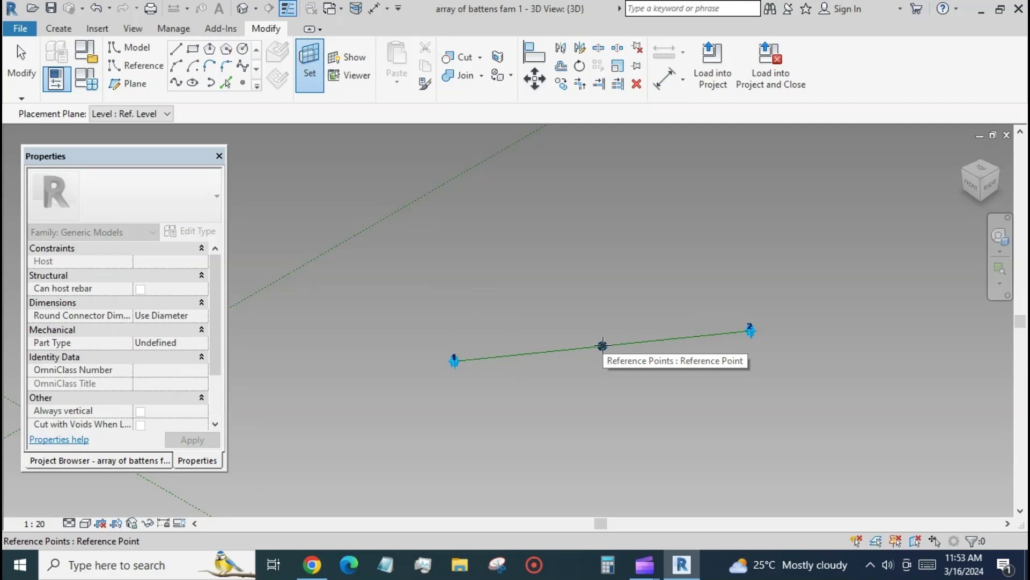
{"action": "left_click", "coordinate": [602, 346]}
{"action": "left_click", "coordinate": [362, 58]}
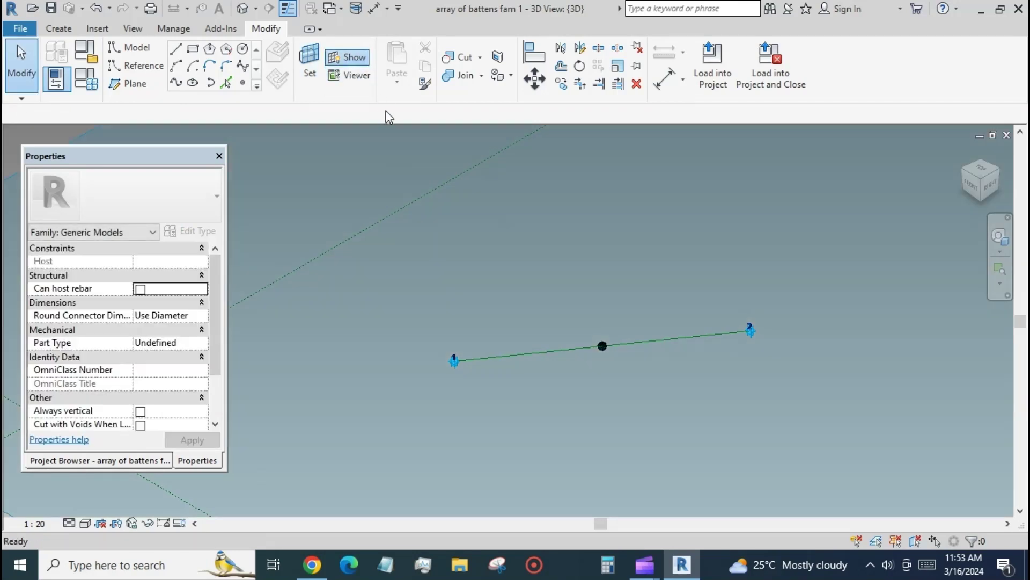
{"action": "scroll", "coordinate": [561, 285], "scroll_direction": "down", "scroll_amount": 4}
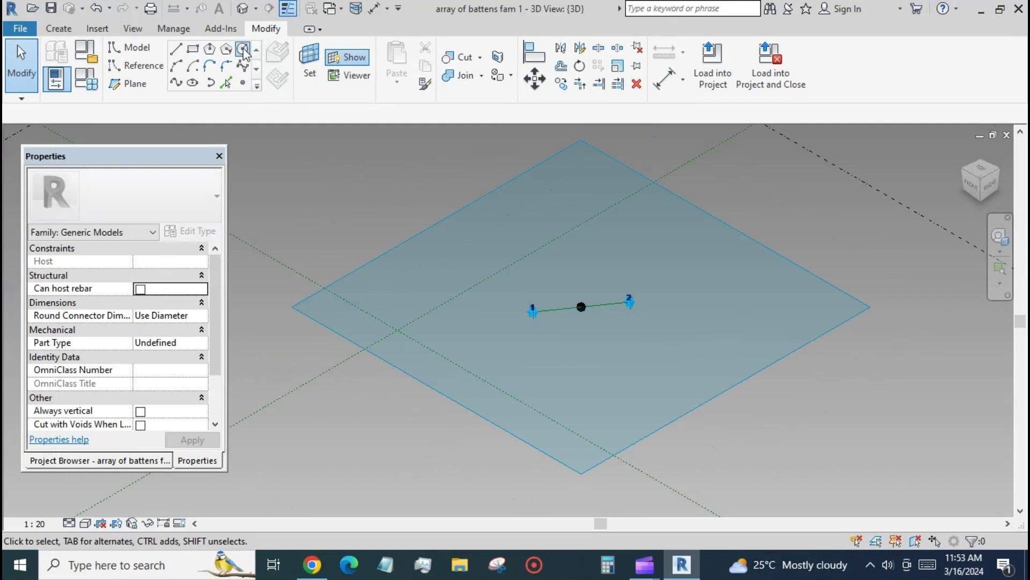
Step: Draw a radius-740 reference circle centred on the midpoint point and hide the work plane
{"action": "left_click", "coordinate": [243, 66]}
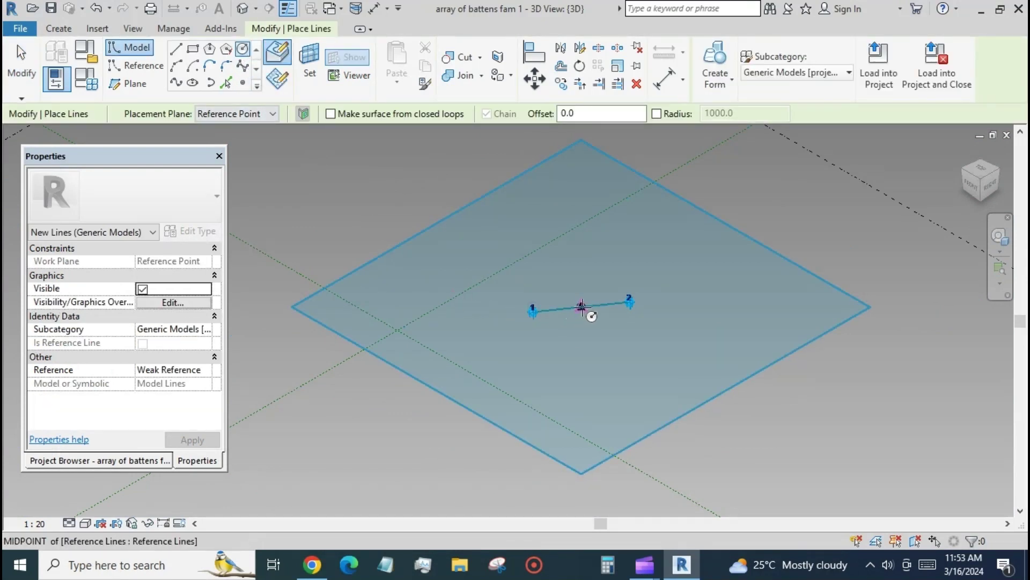
{"action": "left_click", "coordinate": [581, 306]}
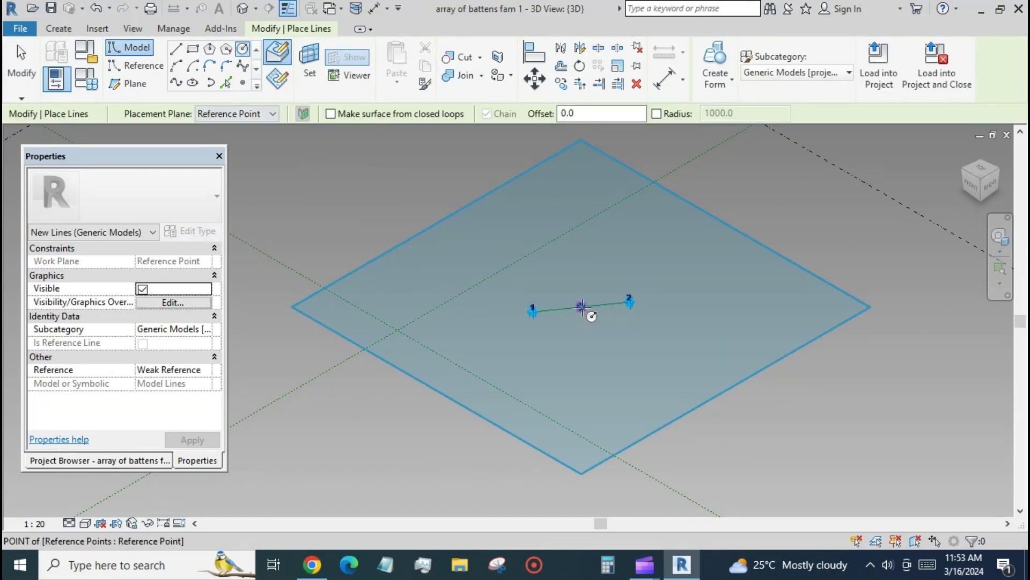
{"action": "left_click", "coordinate": [582, 307]}
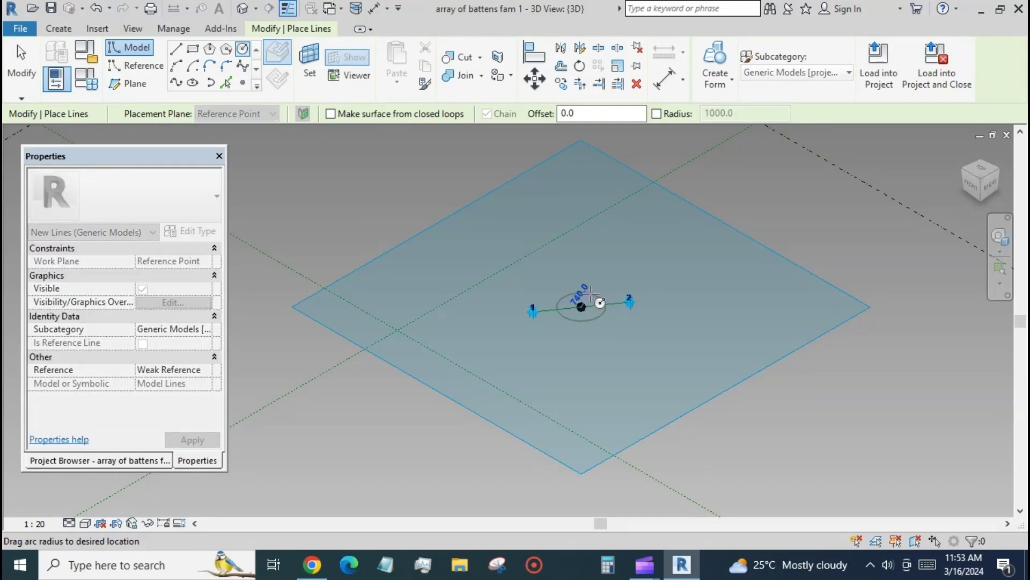
{"action": "left_click", "coordinate": [590, 294]}
{"action": "key", "text": "Escape"}
{"action": "key", "text": "Escape"}
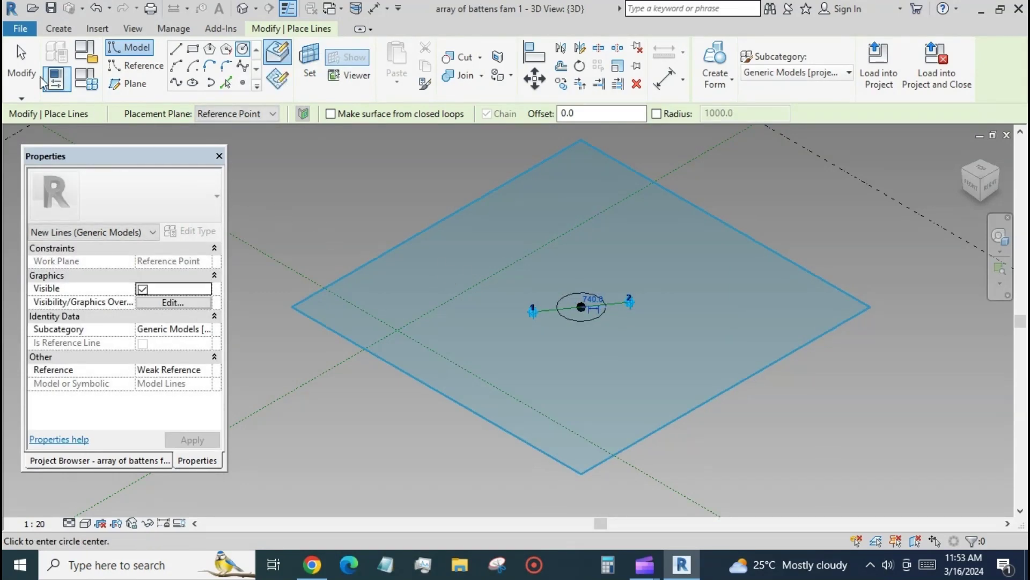
{"action": "left_click", "coordinate": [355, 56]}
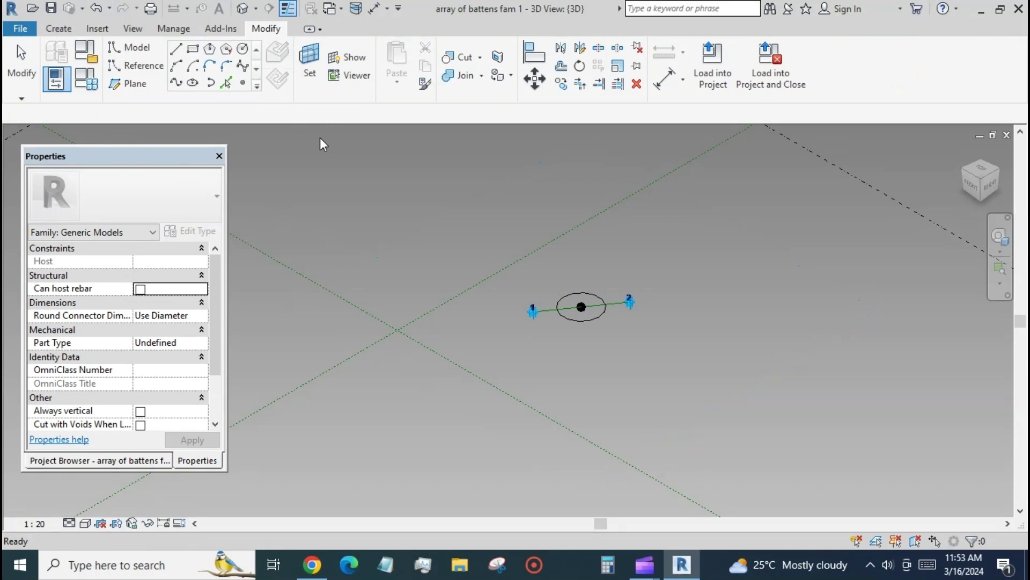
{"action": "left_click", "coordinate": [572, 321]}
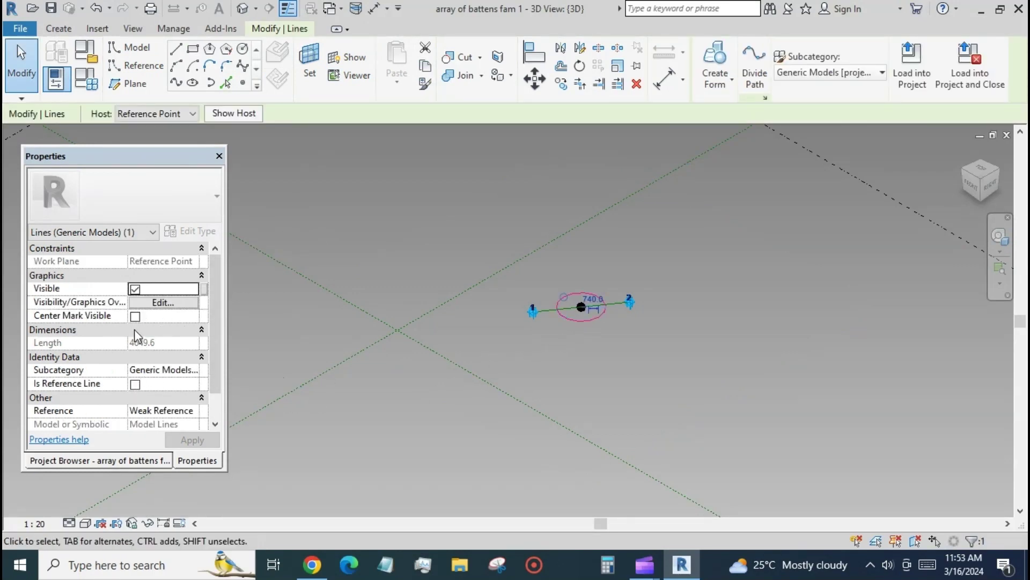
{"action": "left_click", "coordinate": [135, 384]}
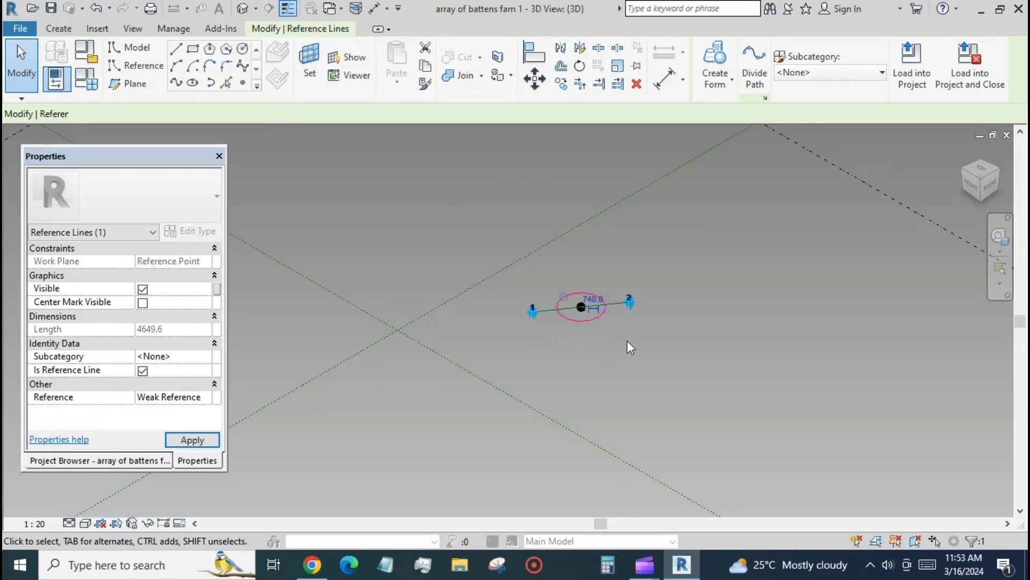
Step: Make the circle's radius dimension permanent and label it with a new rad parameter
{"action": "scroll", "coordinate": [606, 350], "scroll_direction": "up", "scroll_amount": 3}
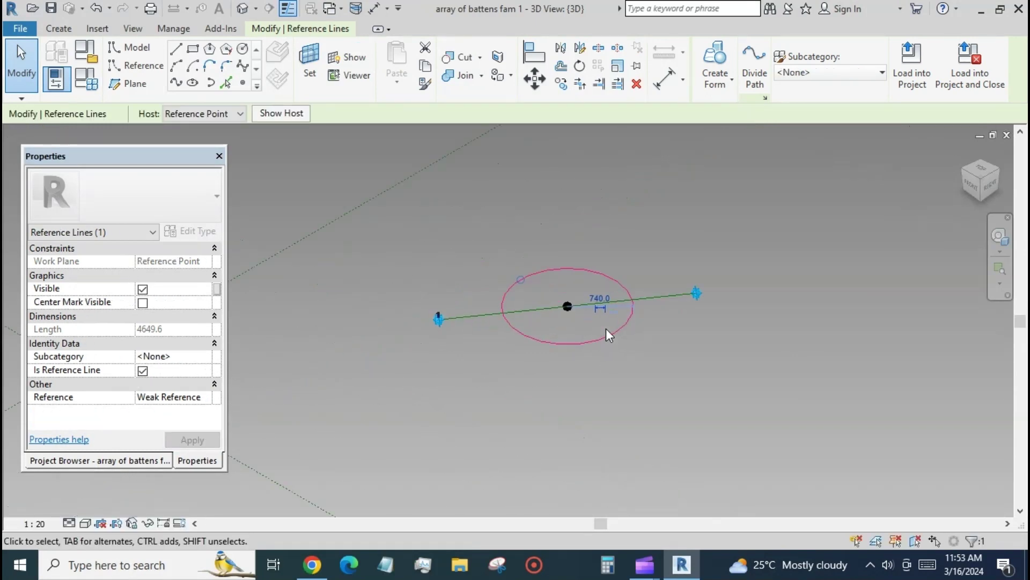
{"action": "left_click", "coordinate": [601, 308]}
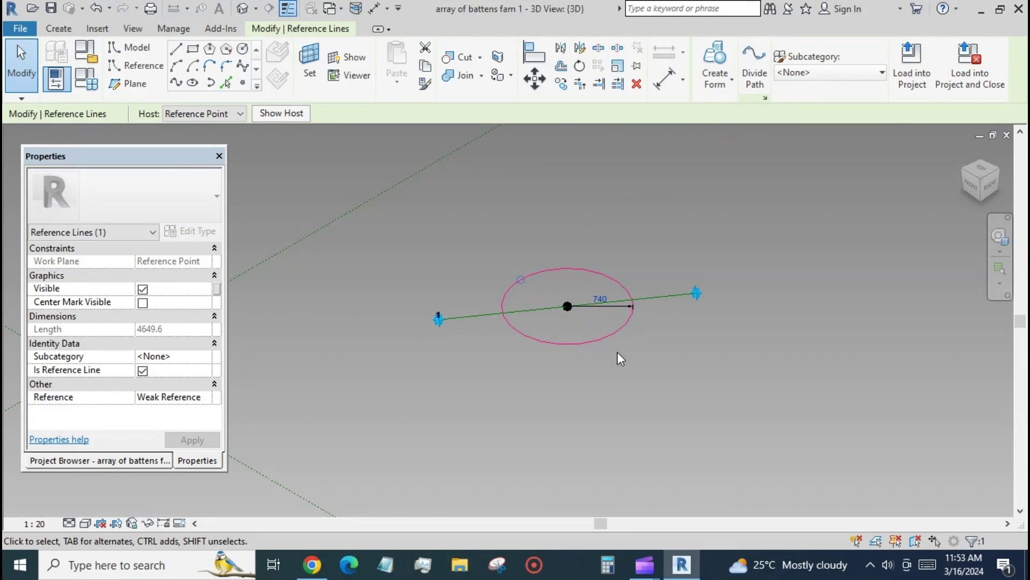
{"action": "left_click", "coordinate": [626, 307]}
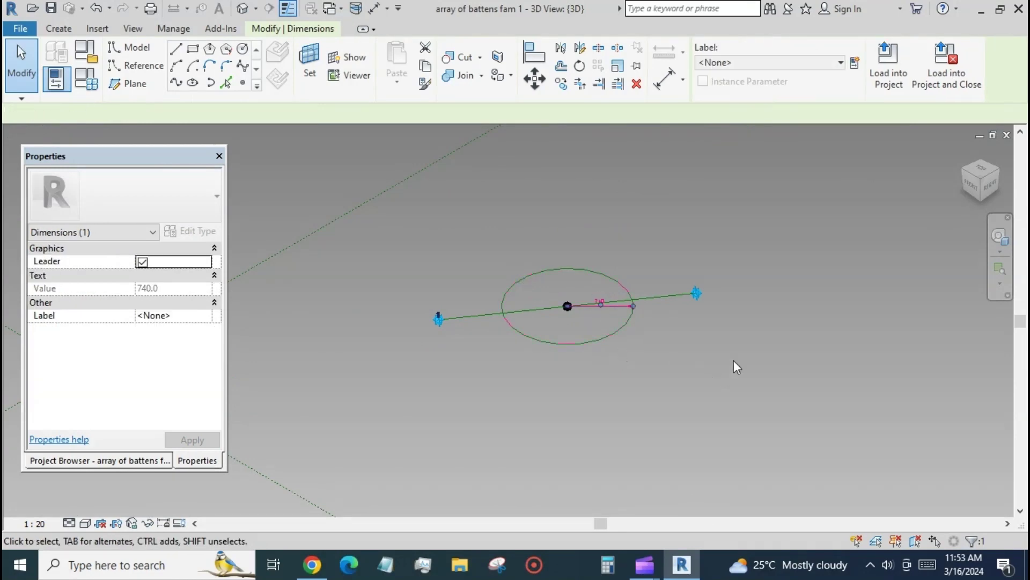
{"action": "left_click", "coordinate": [854, 63]}
{"action": "type", "text": "rad"}
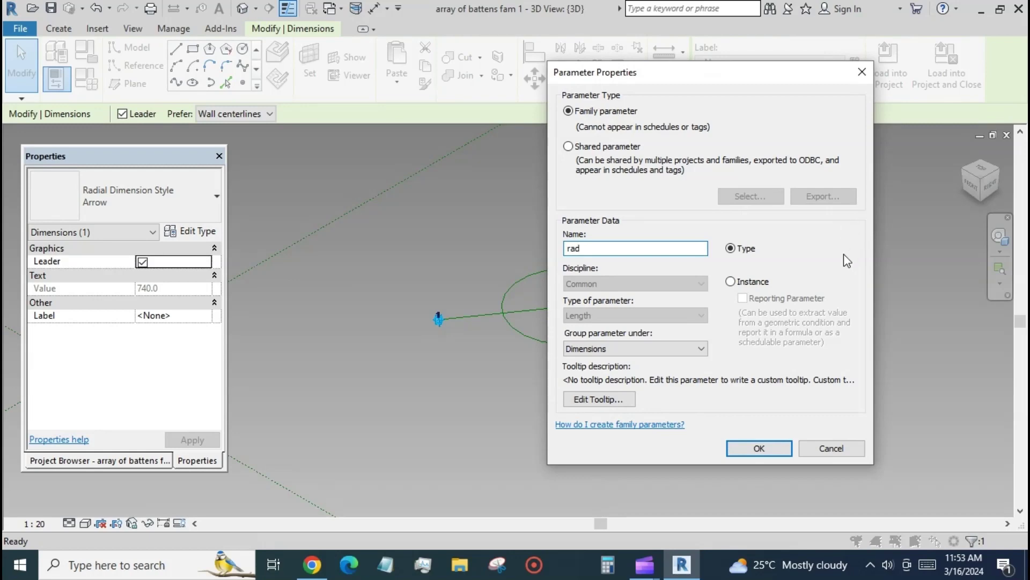
{"action": "left_click", "coordinate": [759, 447]}
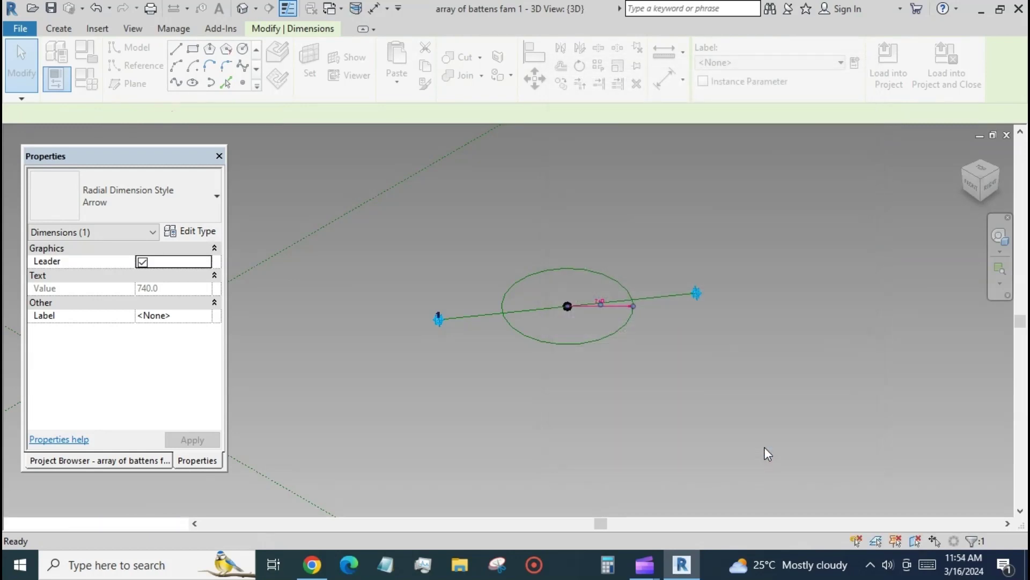
{"action": "left_click", "coordinate": [588, 368]}
Step: Draw a 180-degree centre-ends arc around the circle's centre
{"action": "scroll", "coordinate": [572, 280], "scroll_direction": "up", "scroll_amount": 2}
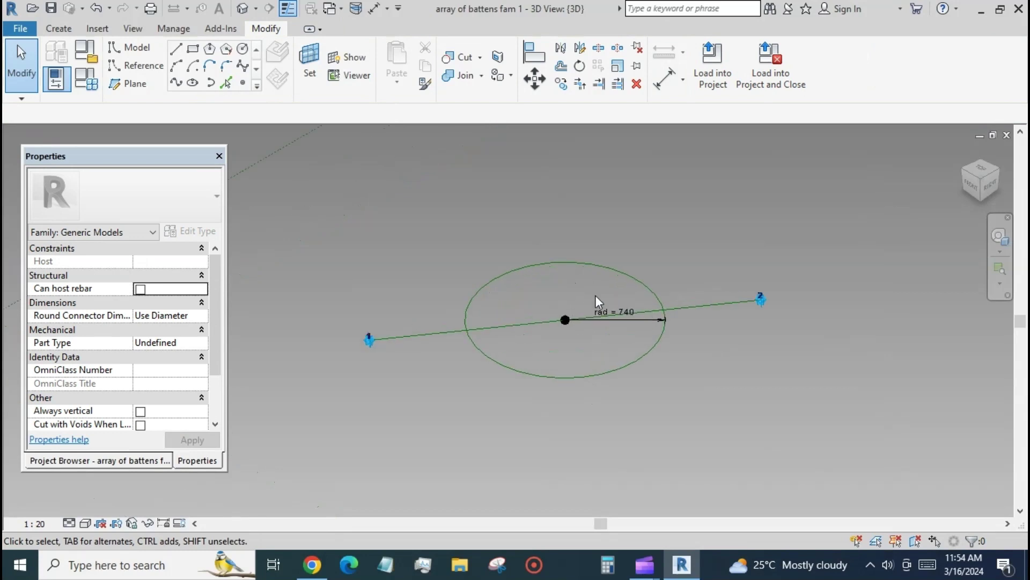
{"action": "left_click", "coordinate": [193, 65]}
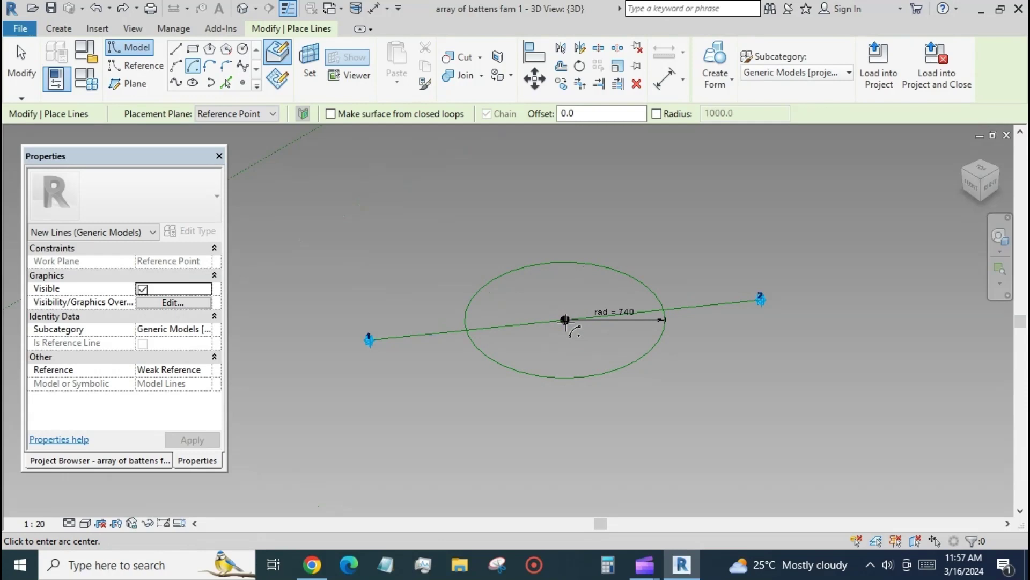
{"action": "left_click", "coordinate": [565, 319]}
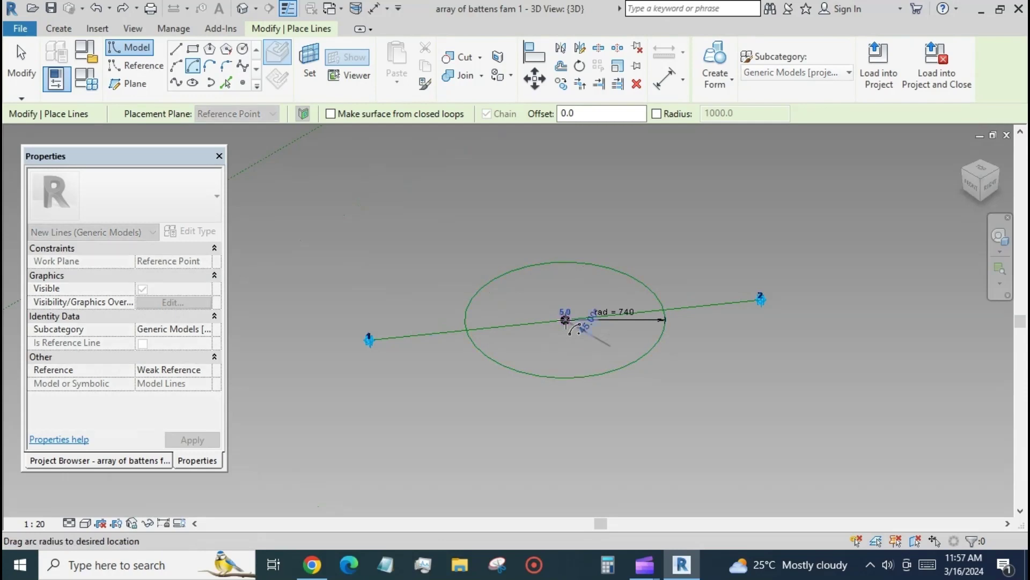
{"action": "left_click", "coordinate": [694, 306]}
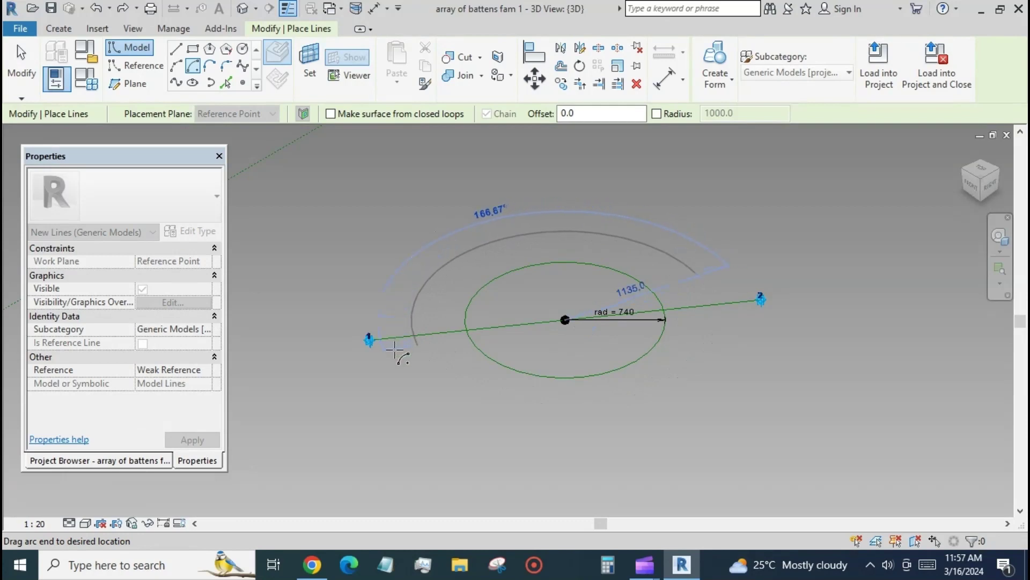
{"action": "left_click", "coordinate": [419, 368]}
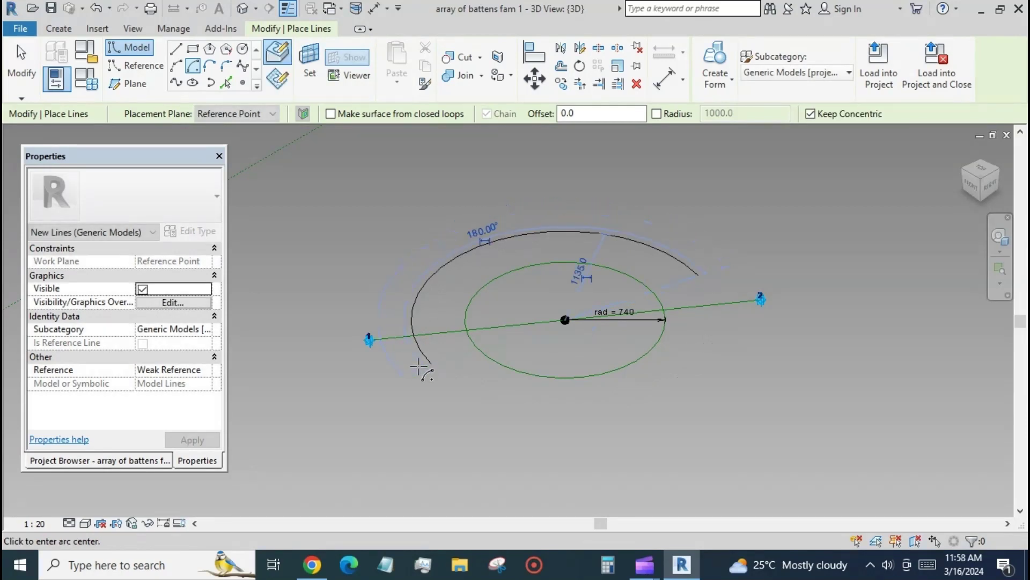
{"action": "left_click", "coordinate": [22, 60]}
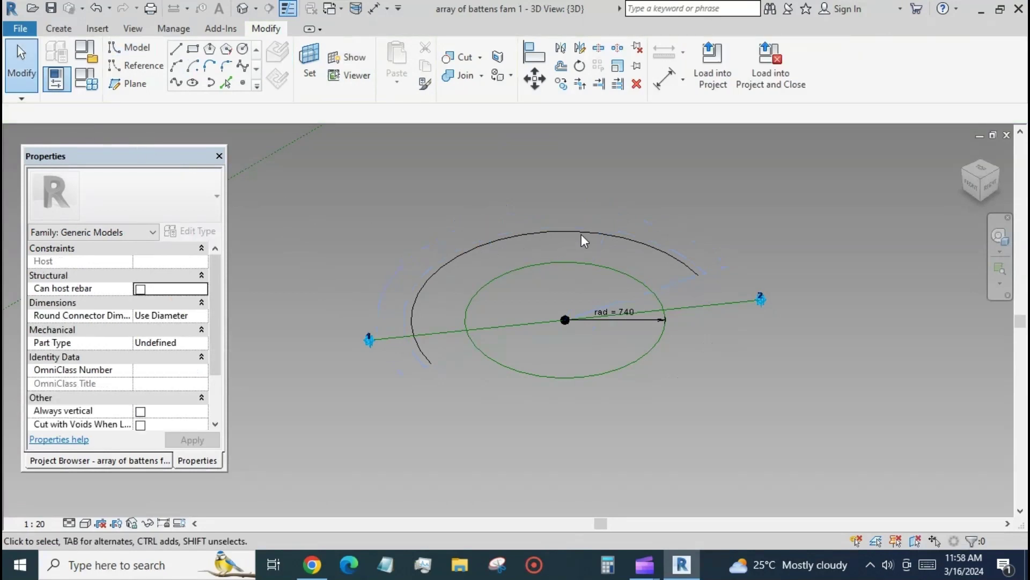
Step: Adjust the arc's ends so both rest on the reference line
{"action": "left_click", "coordinate": [599, 234]}
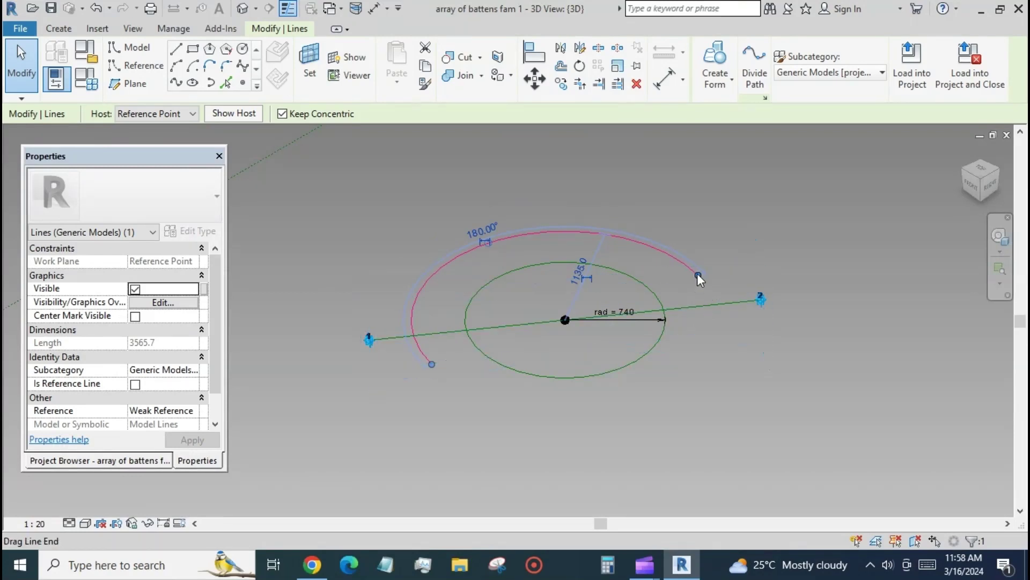
{"action": "left_click_drag", "start_coordinate": [698, 274], "coordinate": [709, 305]}
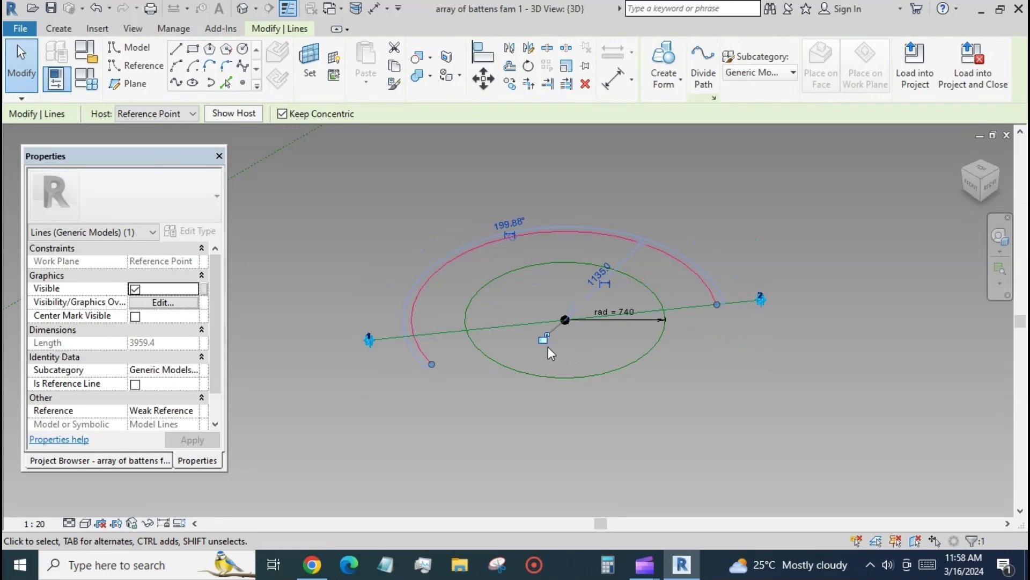
{"action": "left_click", "coordinate": [562, 410]}
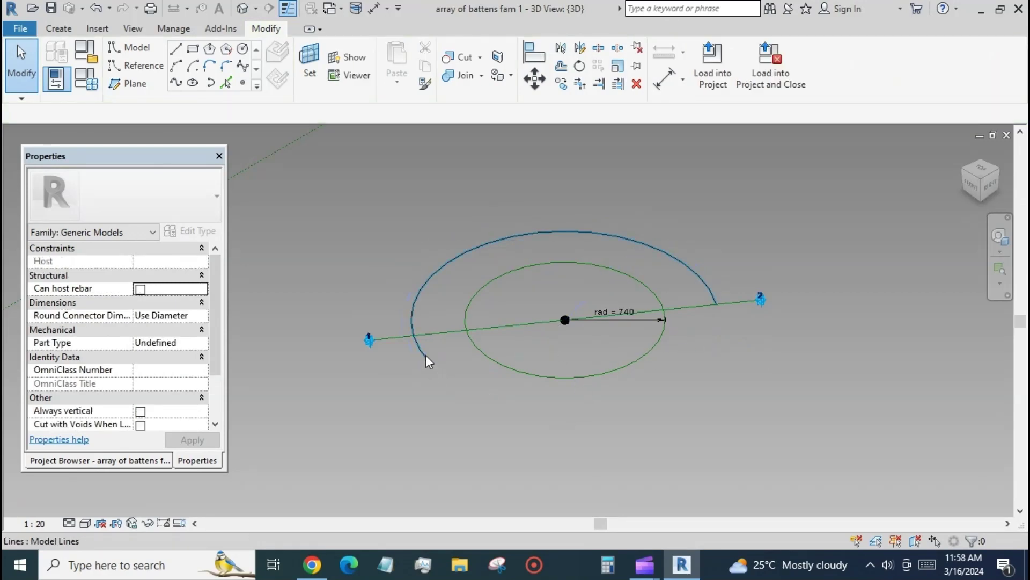
{"action": "left_click", "coordinate": [425, 364]}
{"action": "left_click_drag", "start_coordinate": [433, 368], "coordinate": [413, 335]}
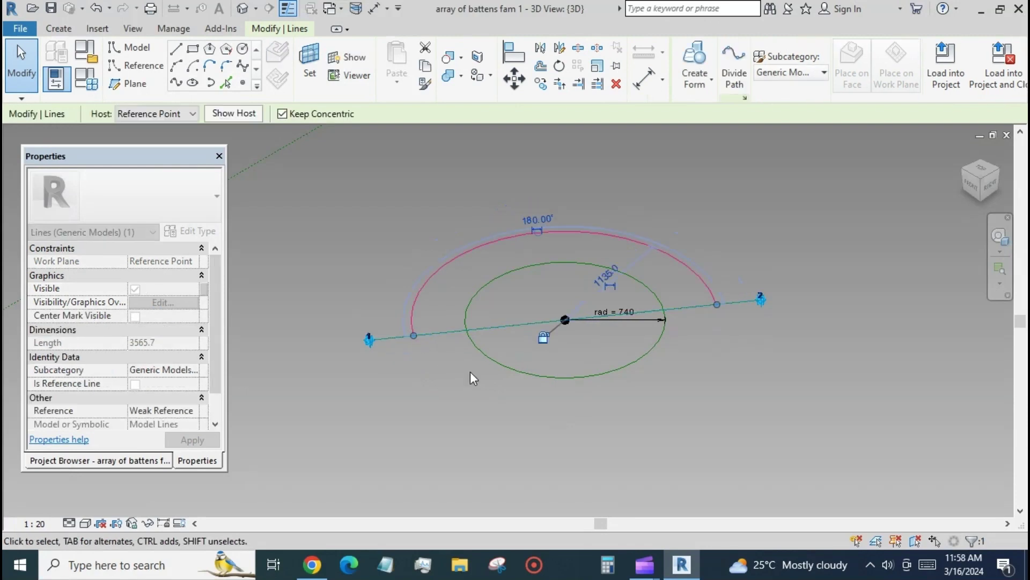
{"action": "left_click", "coordinate": [530, 401]}
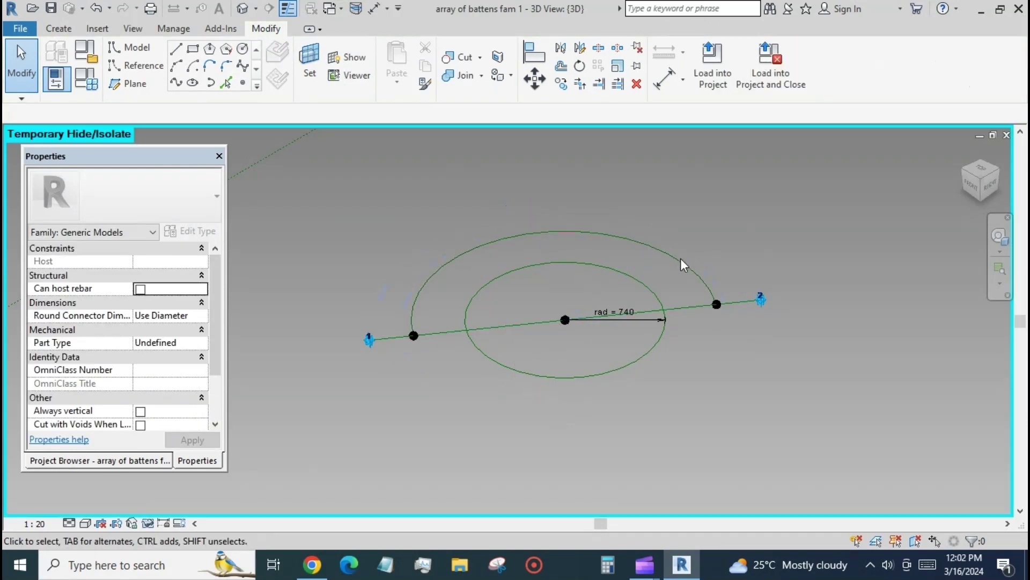
Step: Label the circle's radius dimension with rad = 740
{"action": "left_click", "coordinate": [679, 261]}
{"action": "left_click", "coordinate": [680, 260]}
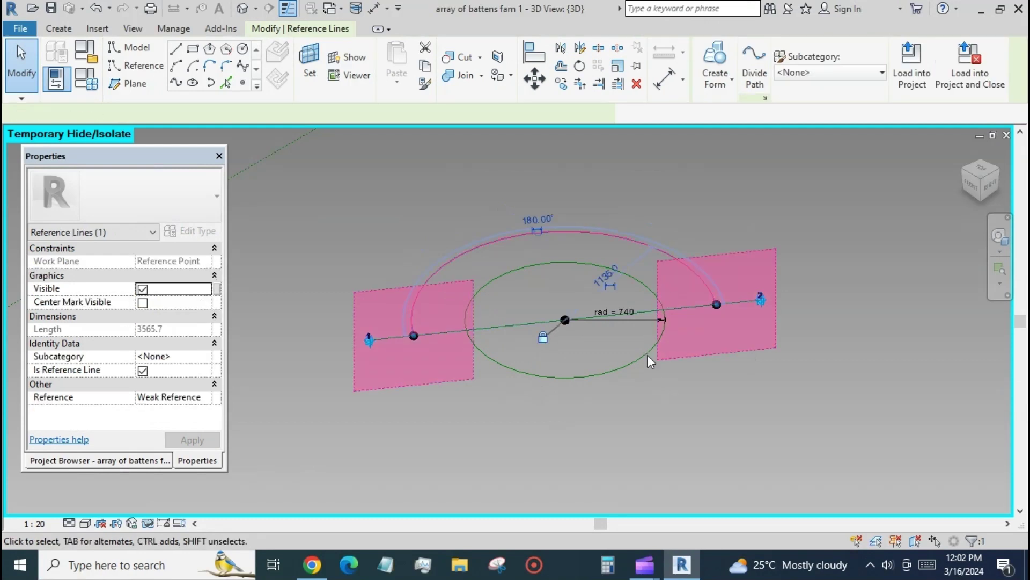
{"action": "left_click", "coordinate": [640, 259]}
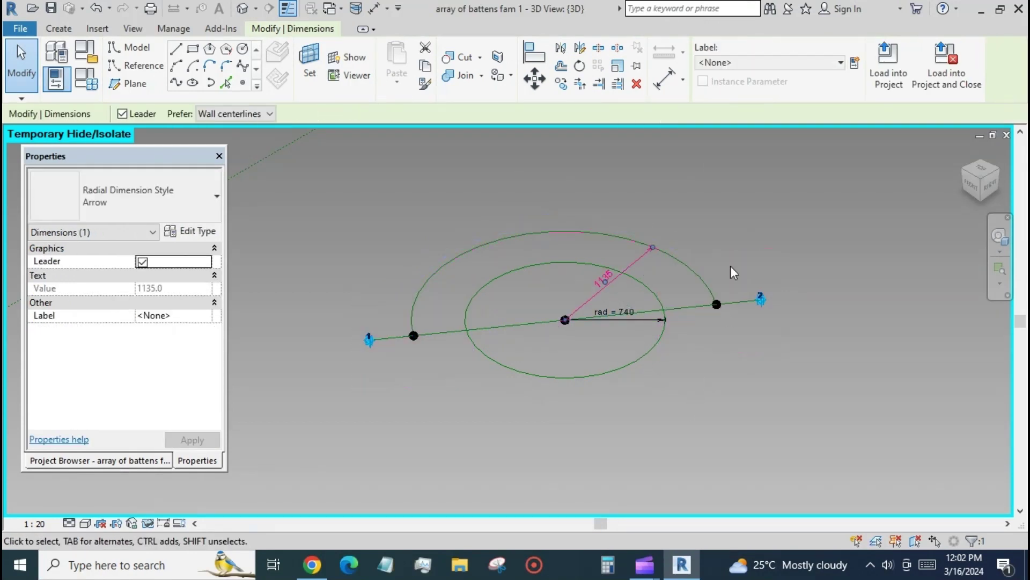
{"action": "left_click", "coordinate": [778, 62]}
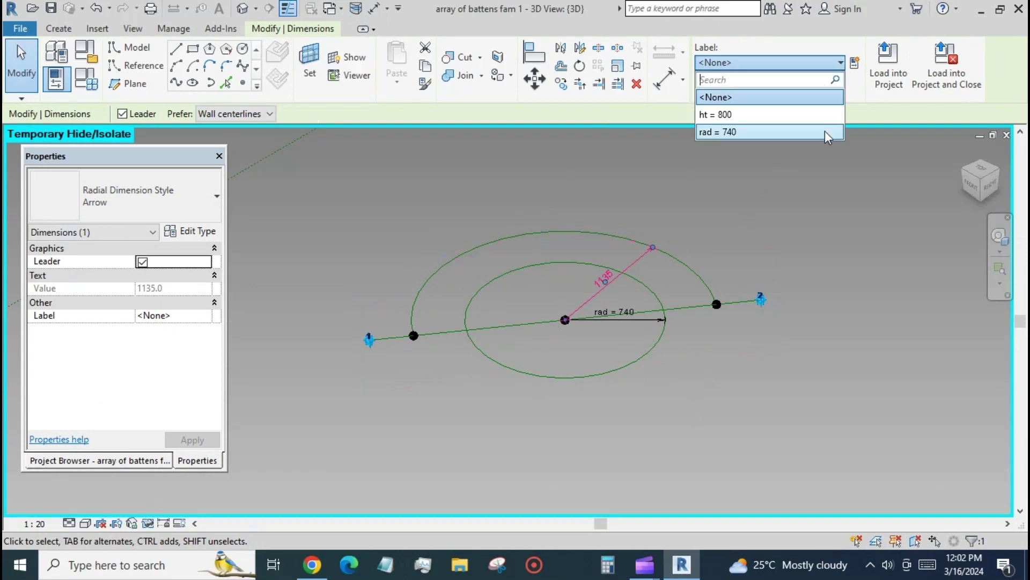
{"action": "left_click", "coordinate": [826, 131]}
{"action": "left_click", "coordinate": [142, 384]}
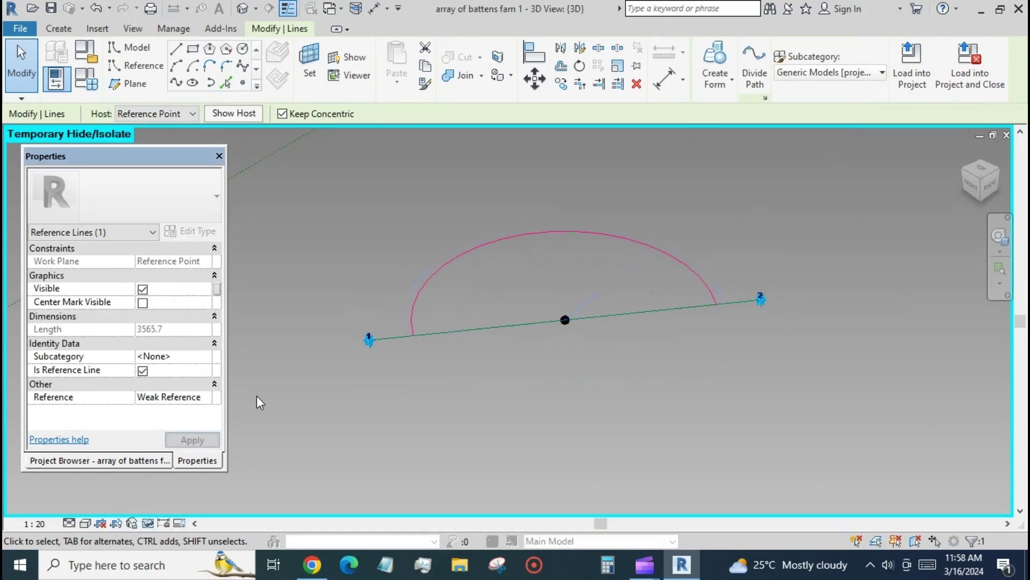
{"action": "left_click", "coordinate": [434, 397]}
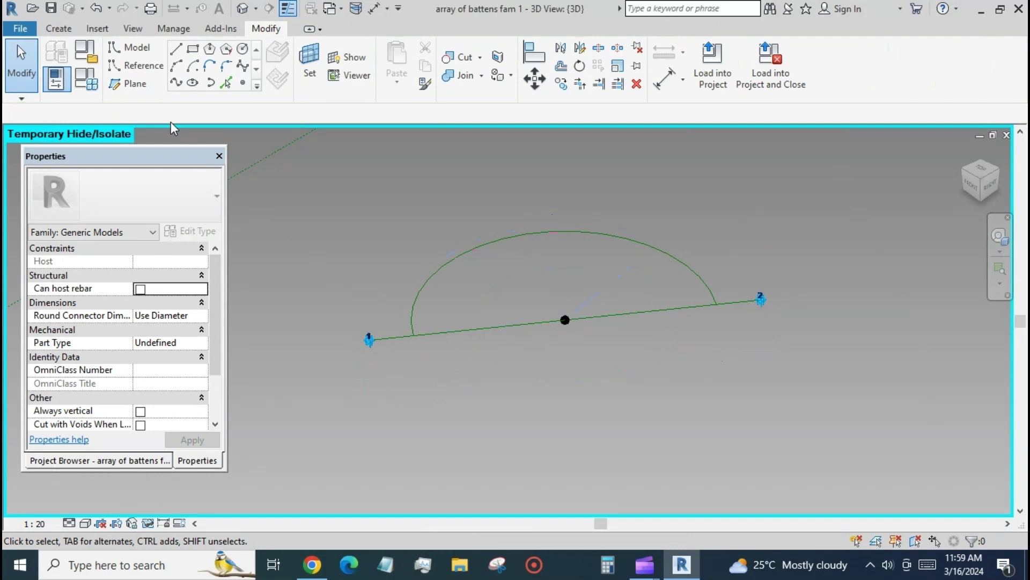
Step: Draw a straight model line between the arc's endpoints and make it a reference line
{"action": "left_click", "coordinate": [176, 82]}
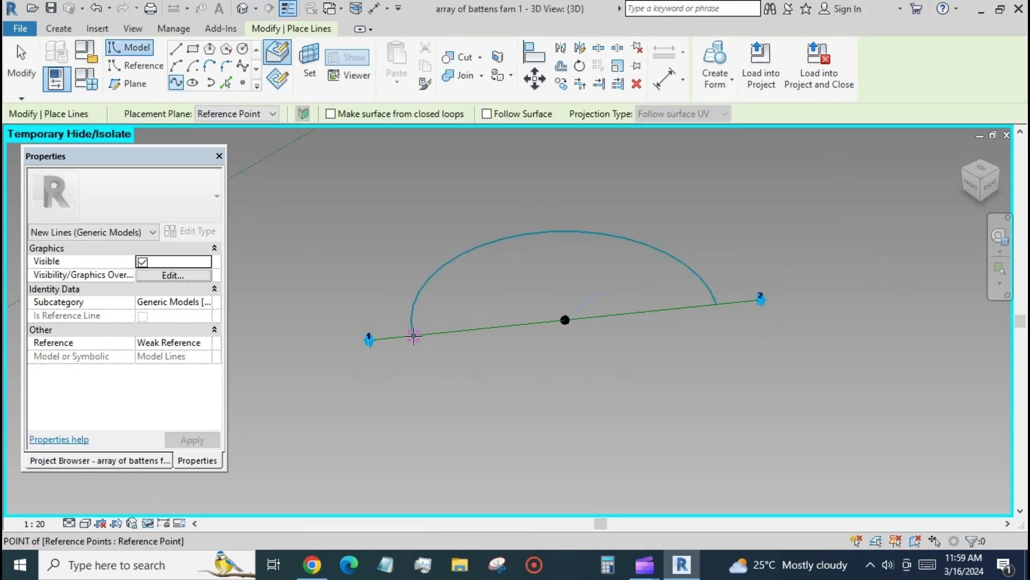
{"action": "left_click", "coordinate": [413, 335]}
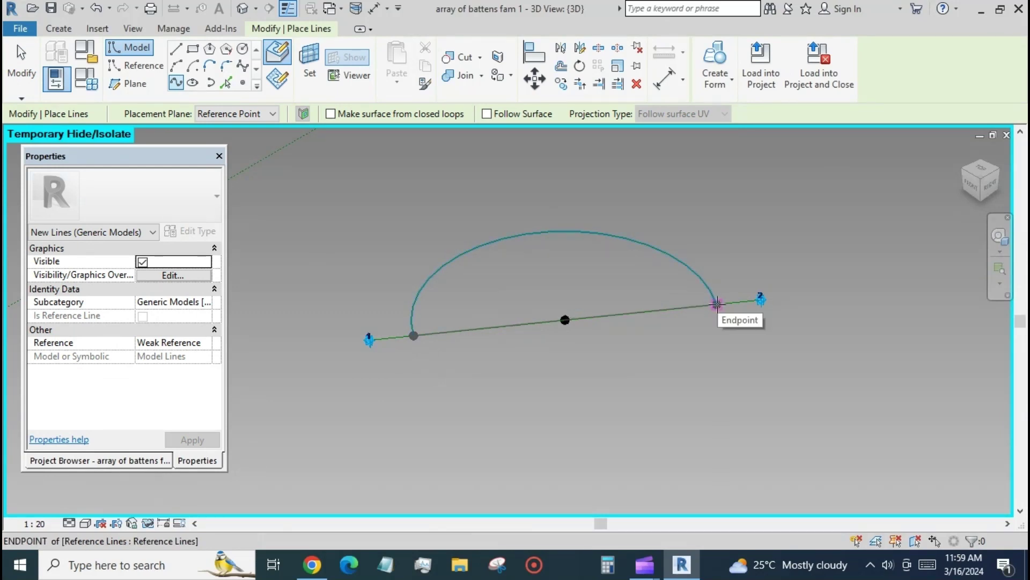
{"action": "left_click", "coordinate": [716, 303]}
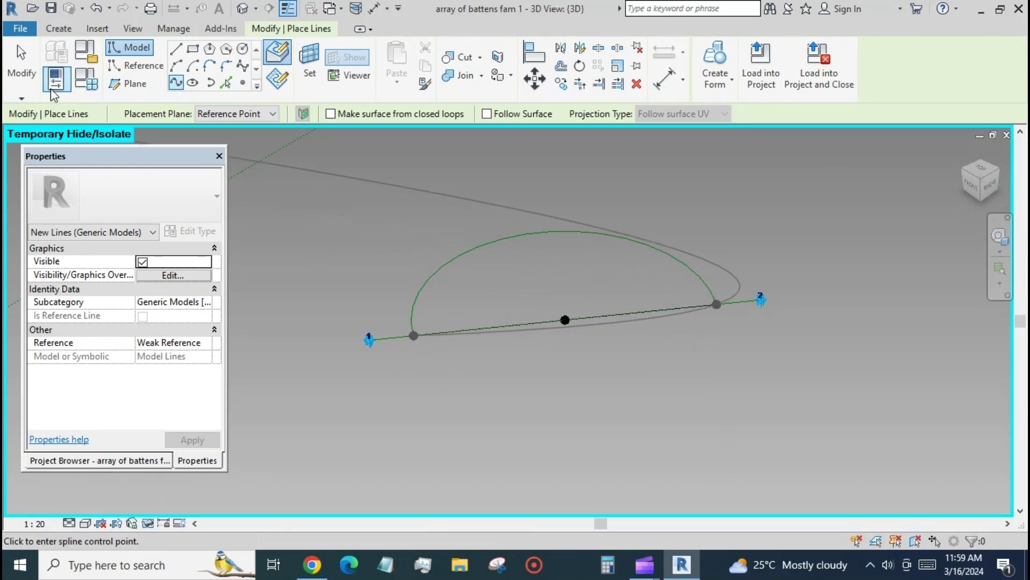
{"action": "left_click", "coordinate": [22, 65]}
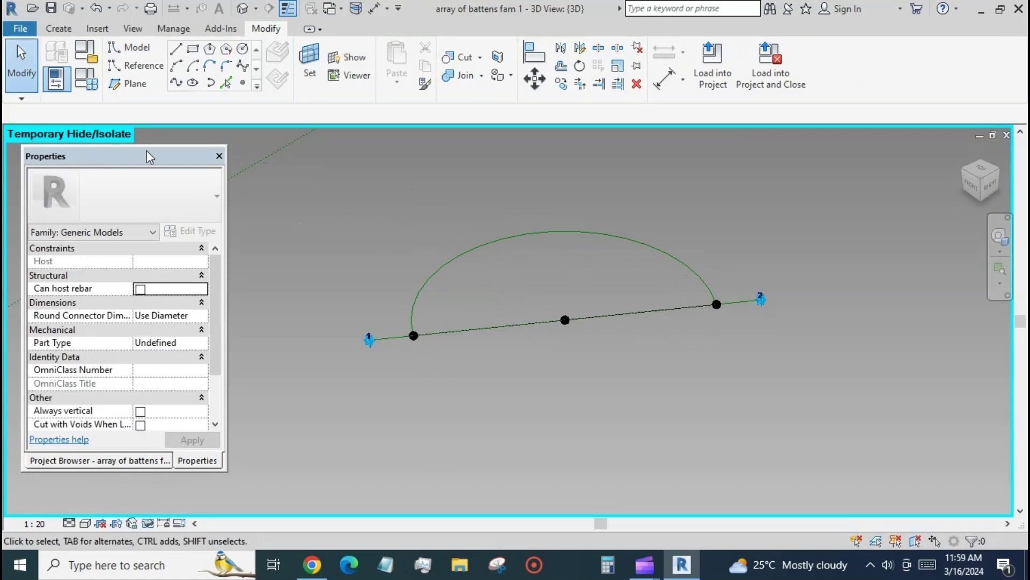
{"action": "left_click", "coordinate": [467, 330]}
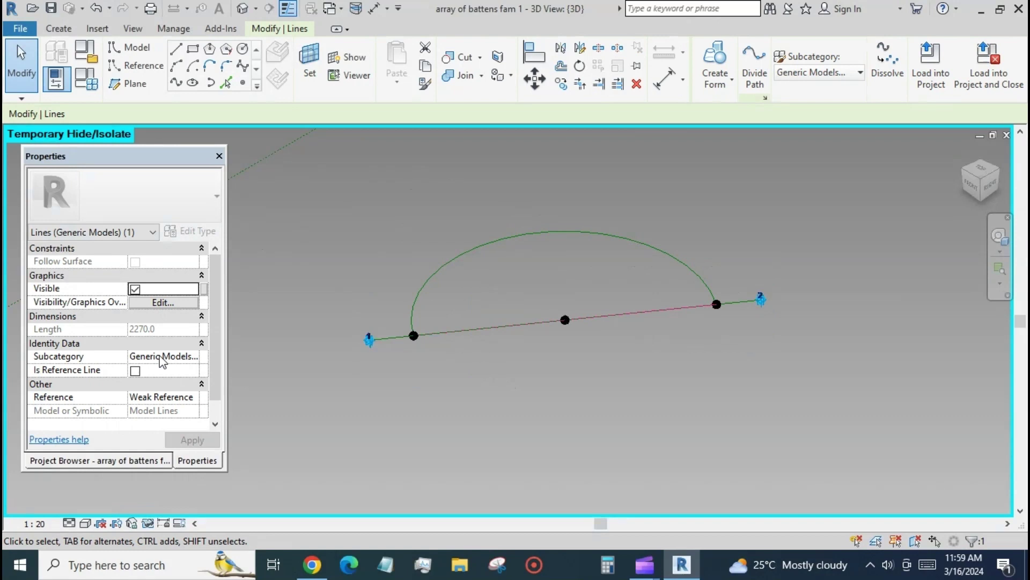
{"action": "left_click", "coordinate": [134, 370]}
{"action": "left_click", "coordinate": [485, 414]}
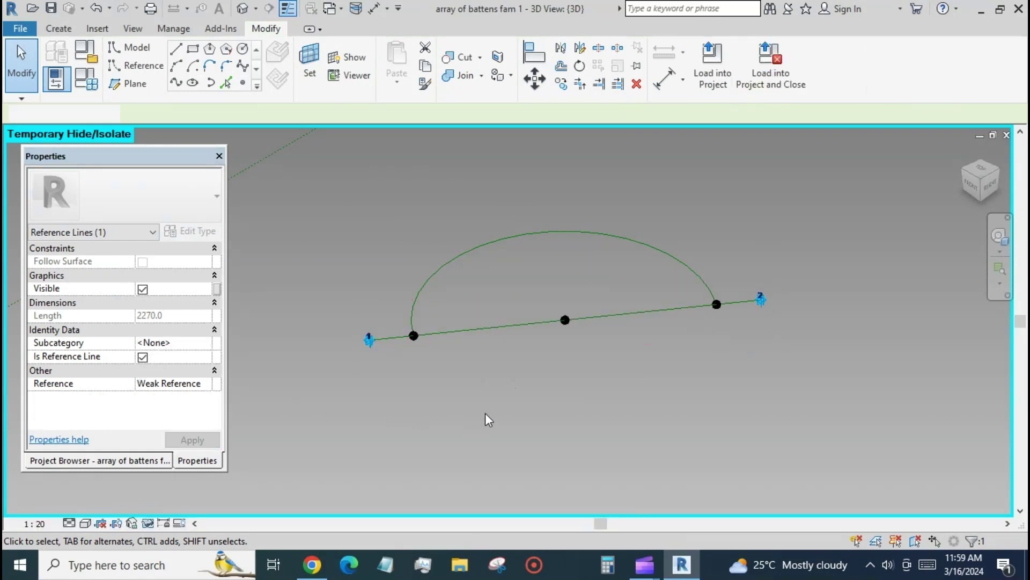
Step: Extrude the arc and straight reference line into a solid half-disc form 800 high
{"action": "key", "text": "ctrl+z"}
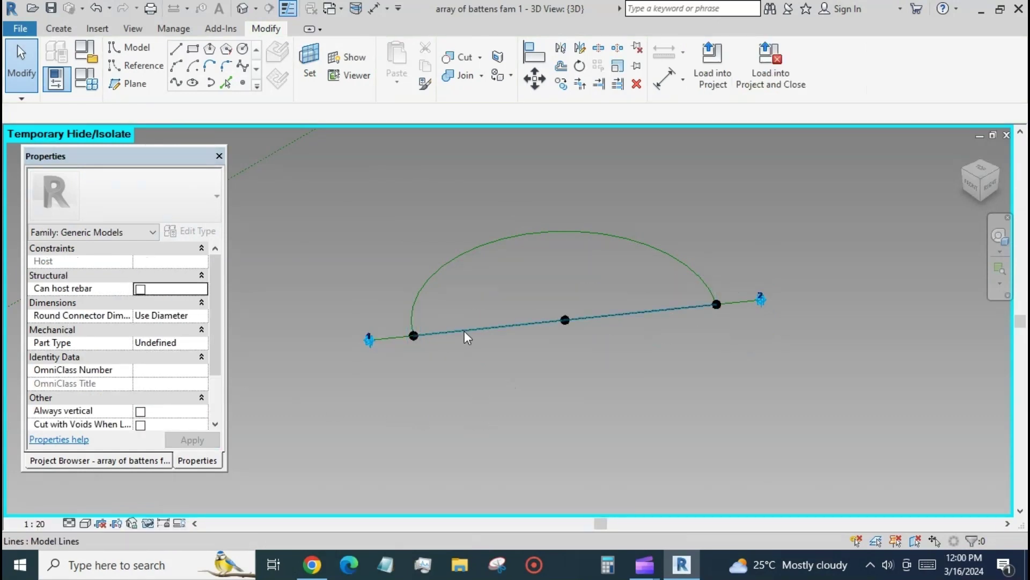
{"action": "left_click", "coordinate": [467, 335]}
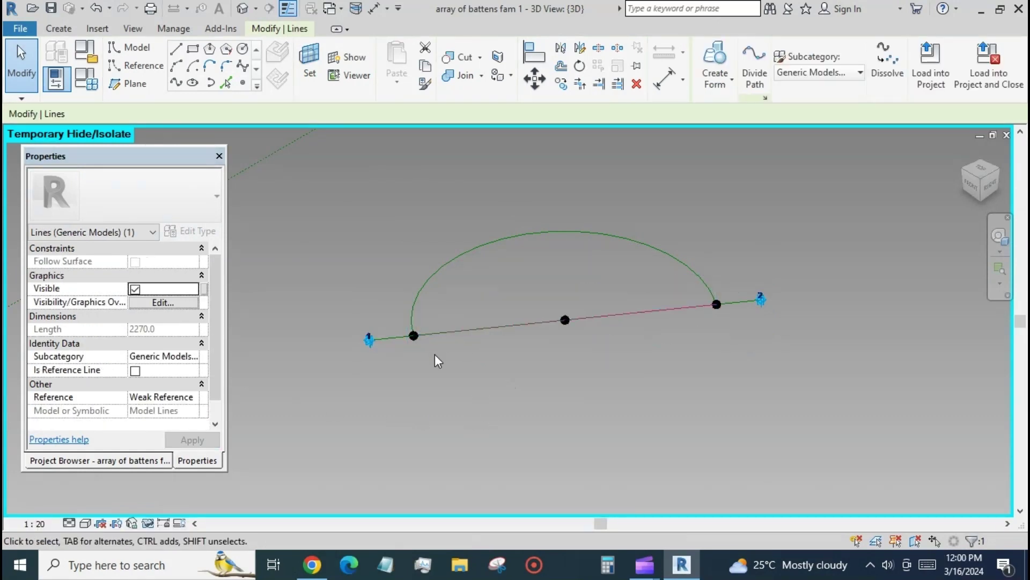
{"action": "left_click", "coordinate": [135, 370]}
{"action": "left_click", "coordinate": [439, 269], "text": "ctrl"}
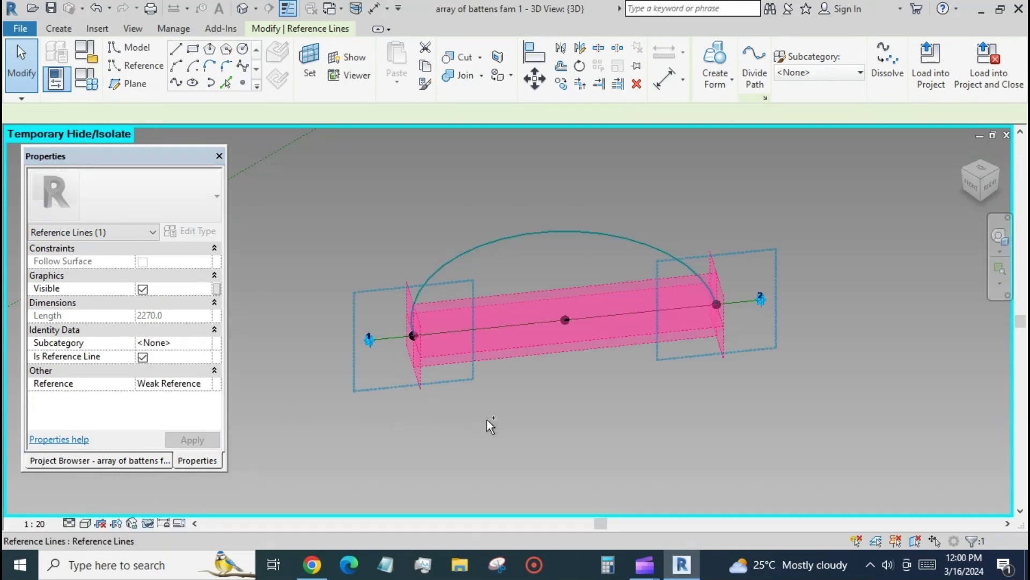
{"action": "left_click", "coordinate": [694, 62]}
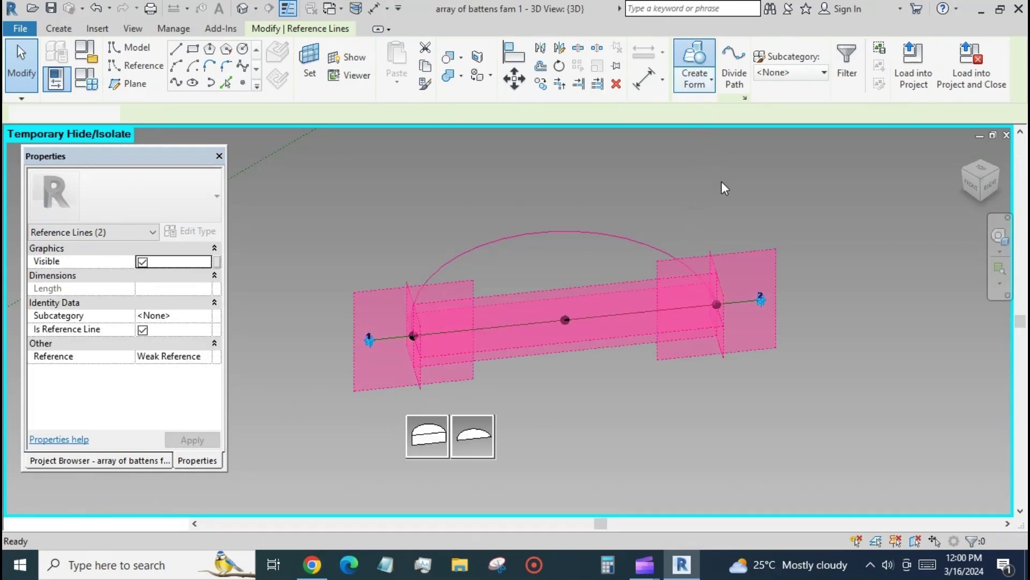
{"action": "left_click", "coordinate": [475, 434]}
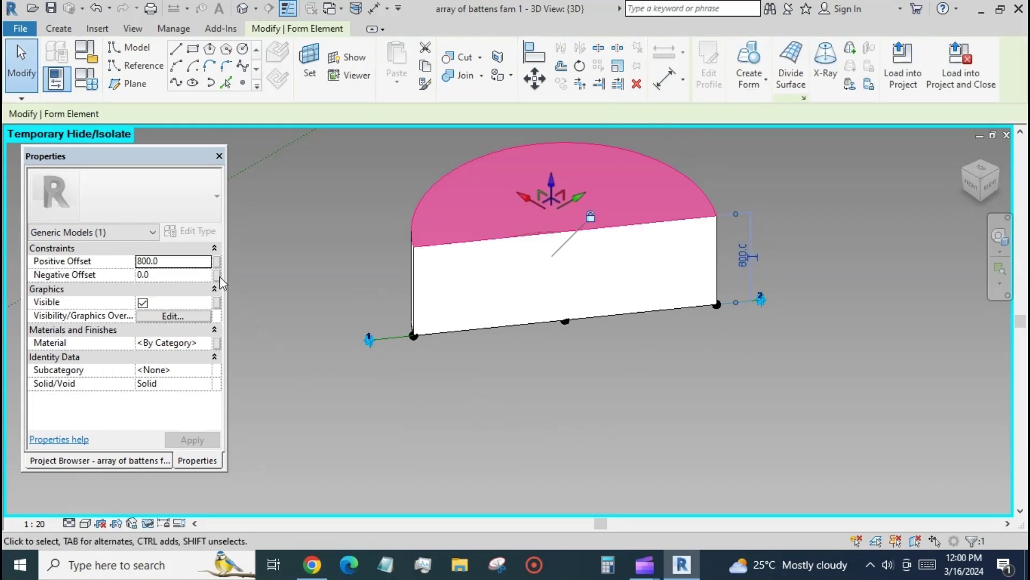
Step: Drive the form's Positive Offset with a new ht parameter
{"action": "left_click", "coordinate": [216, 262]}
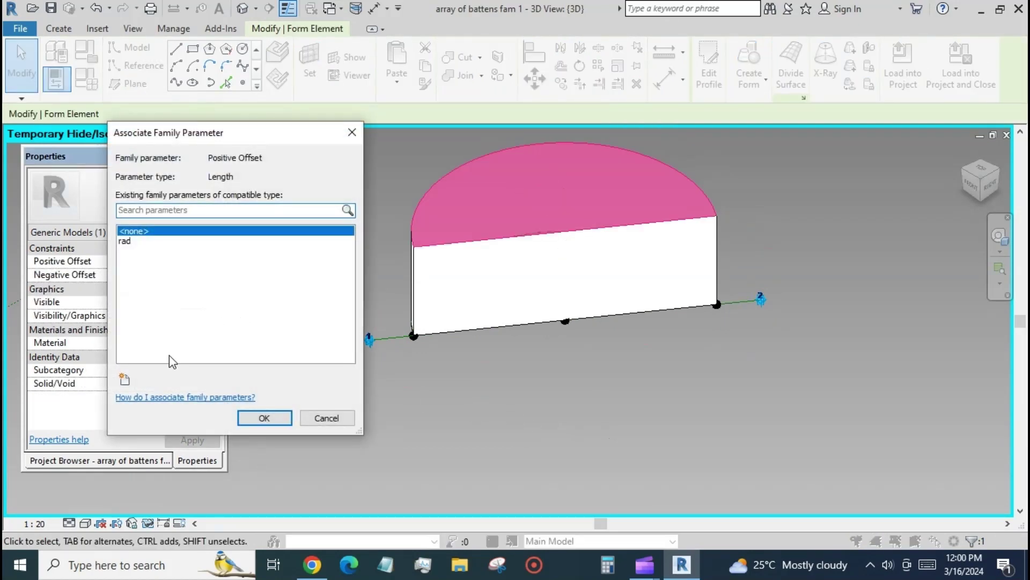
{"action": "left_click", "coordinate": [124, 380]}
{"action": "type", "text": "ht"}
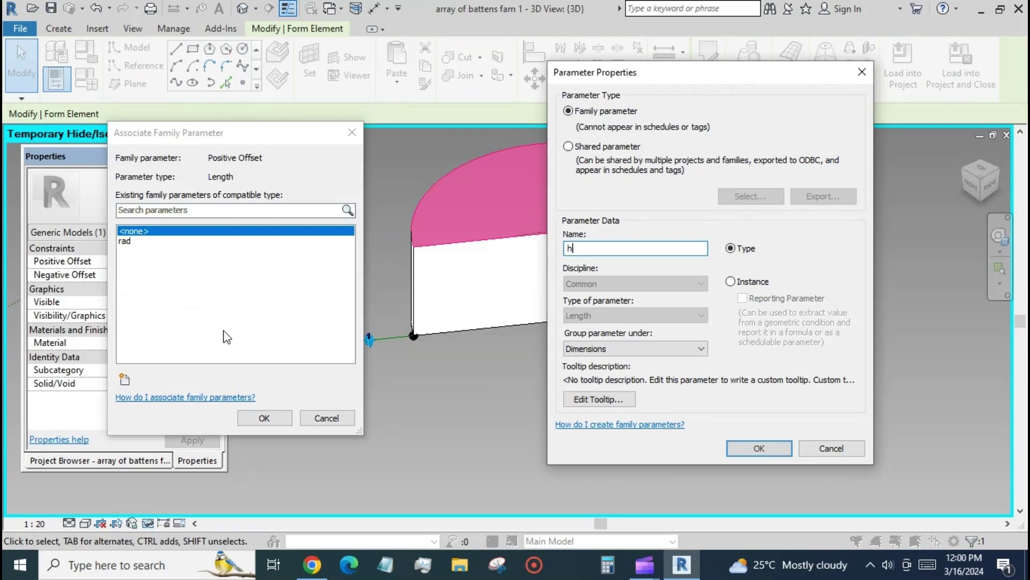
{"action": "left_click", "coordinate": [759, 448]}
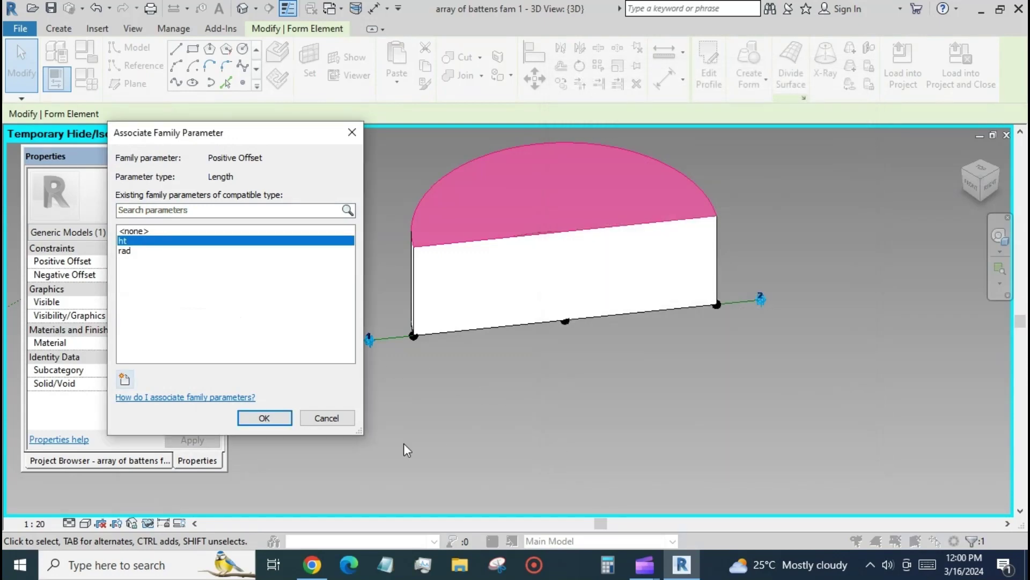
{"action": "left_click", "coordinate": [265, 418]}
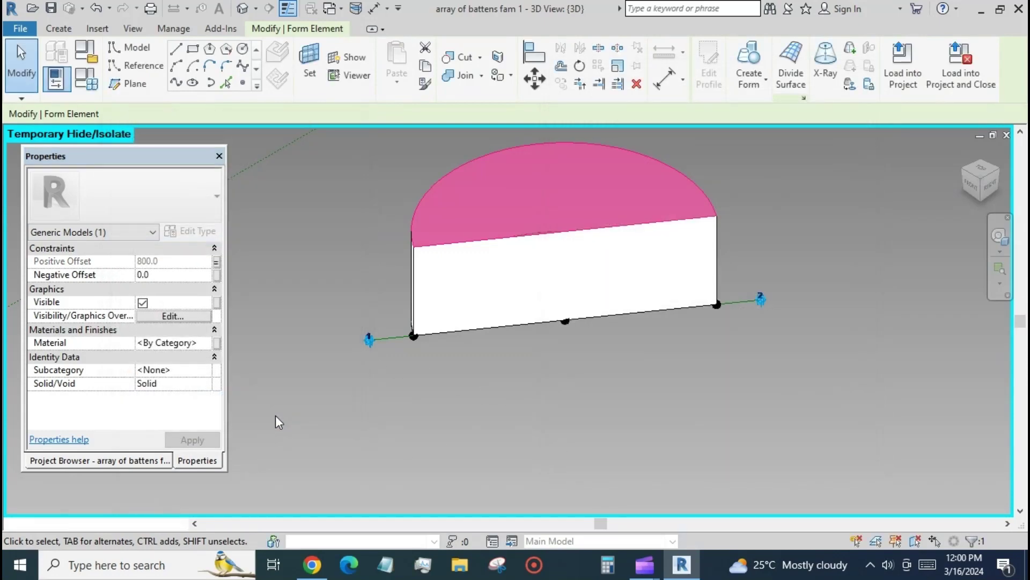
{"action": "left_click", "coordinate": [504, 418]}
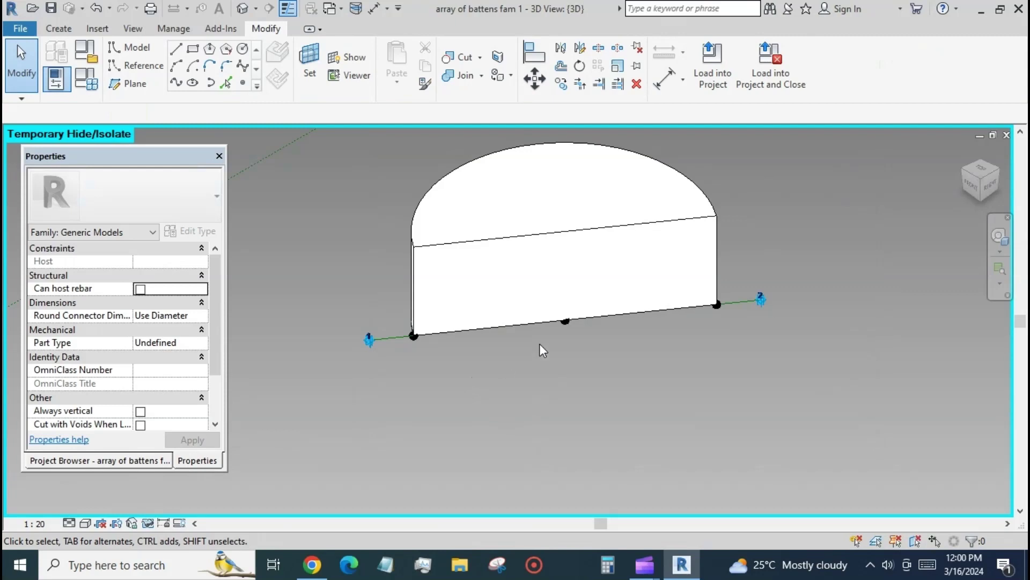
Step: Tie the form's visibility to a new Yes/No parameter named vis s
{"action": "left_click", "coordinate": [717, 242]}
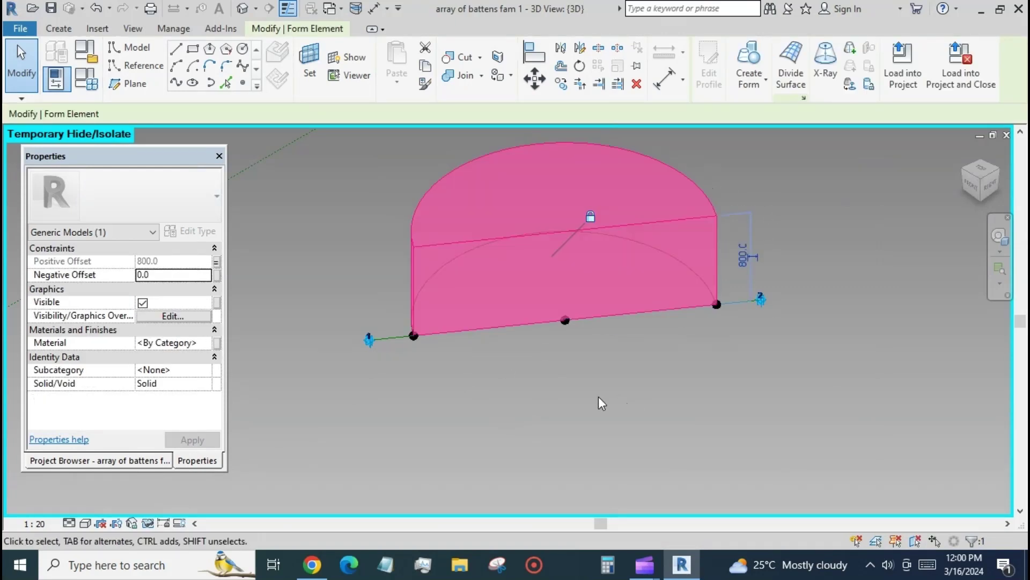
{"action": "left_click", "coordinate": [218, 304]}
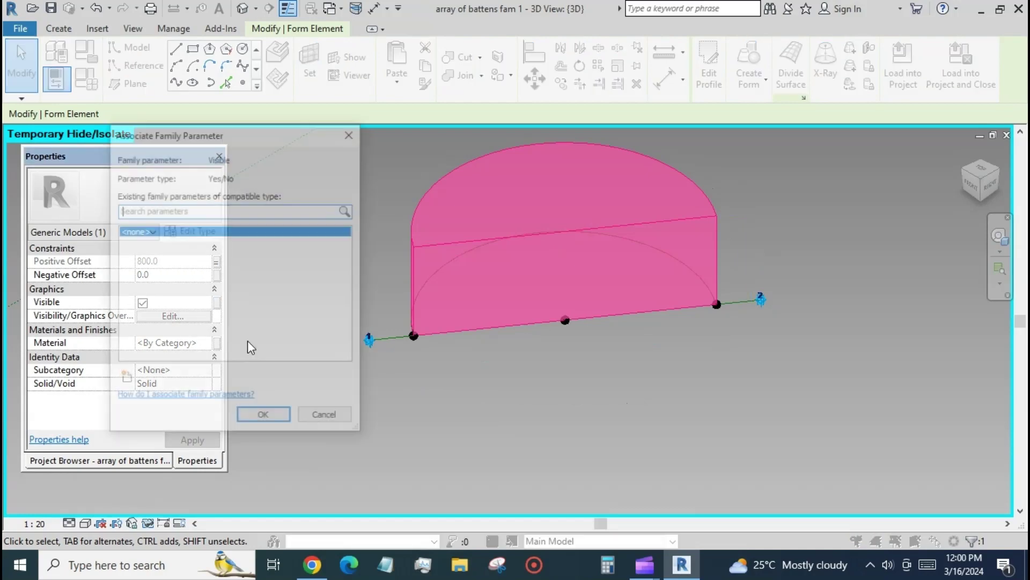
{"action": "left_click", "coordinate": [125, 379]}
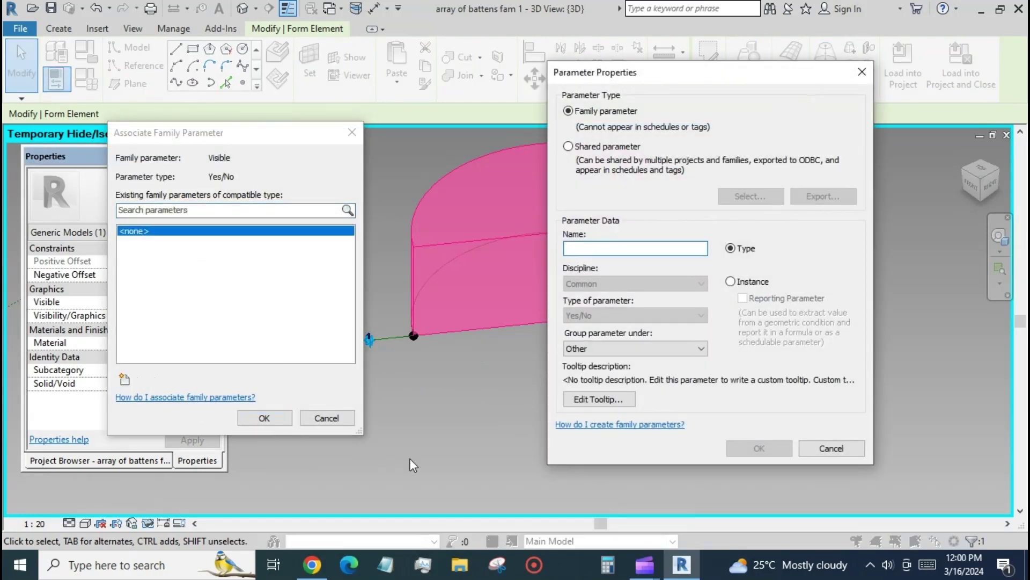
{"action": "type", "text": "vis s"}
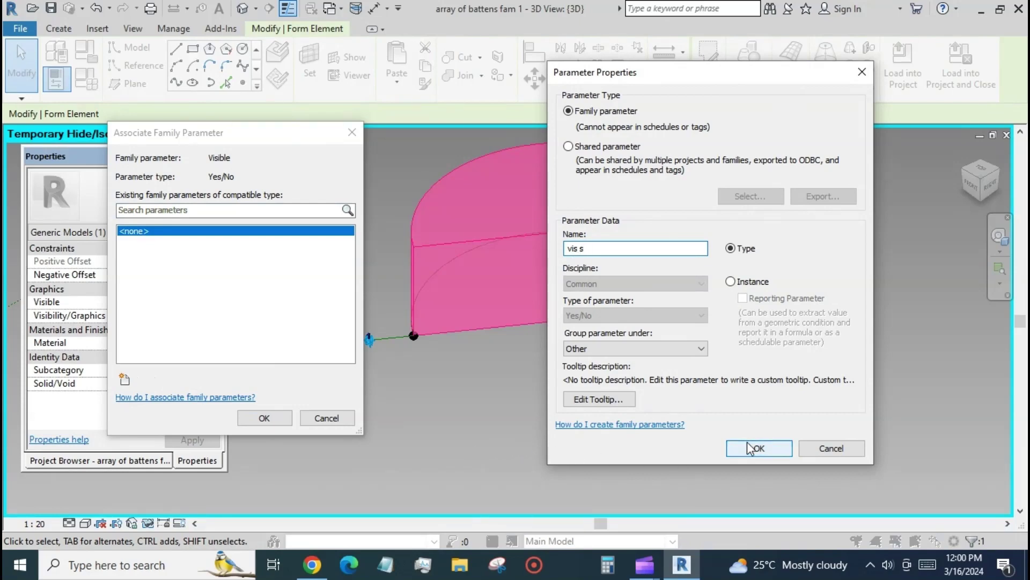
{"action": "left_click", "coordinate": [759, 448]}
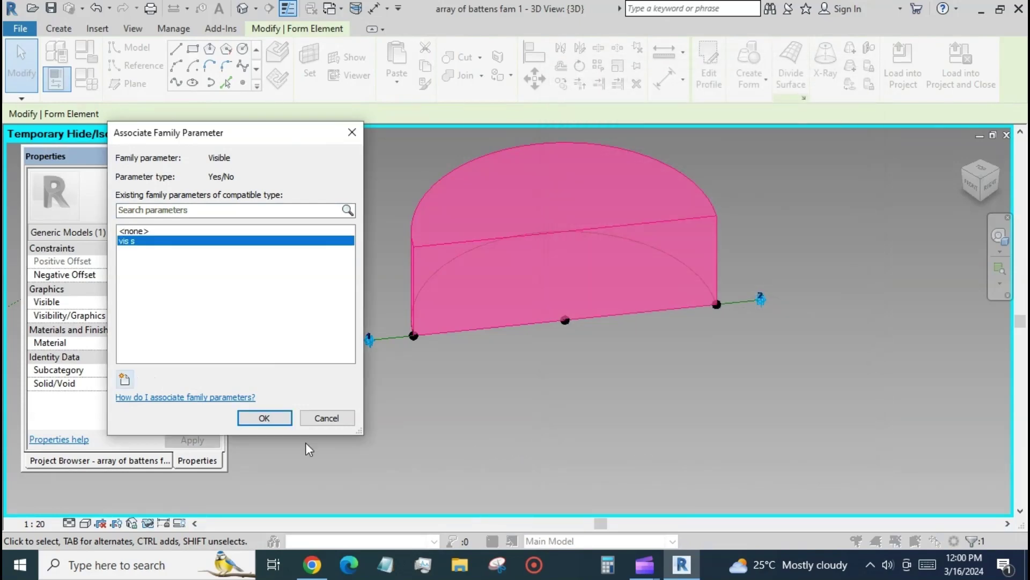
{"action": "left_click", "coordinate": [255, 418]}
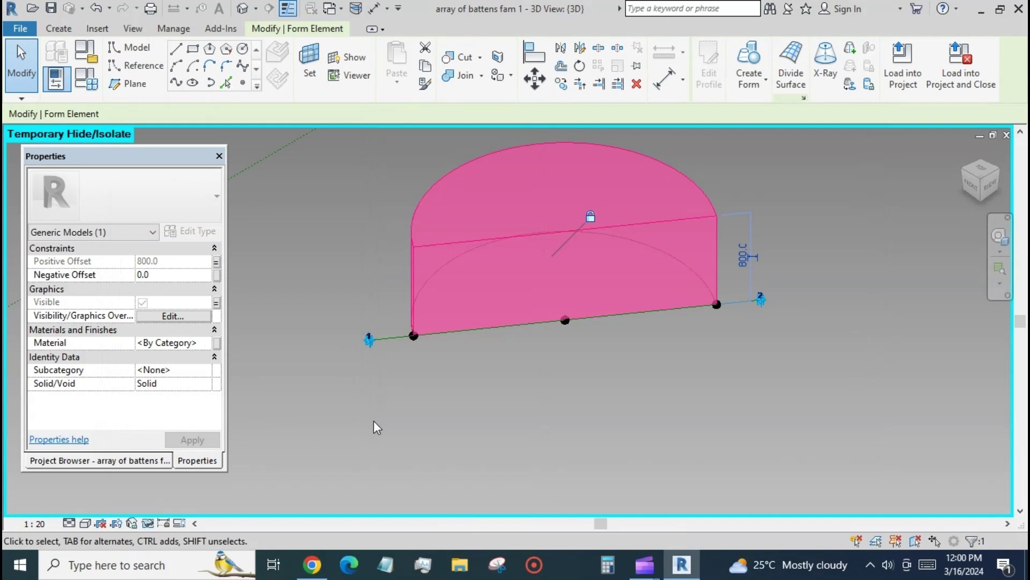
Step: Temporarily hide the half-disc form and extrude the inner reference circle into a solid cylinder
{"action": "left_click", "coordinate": [147, 523]}
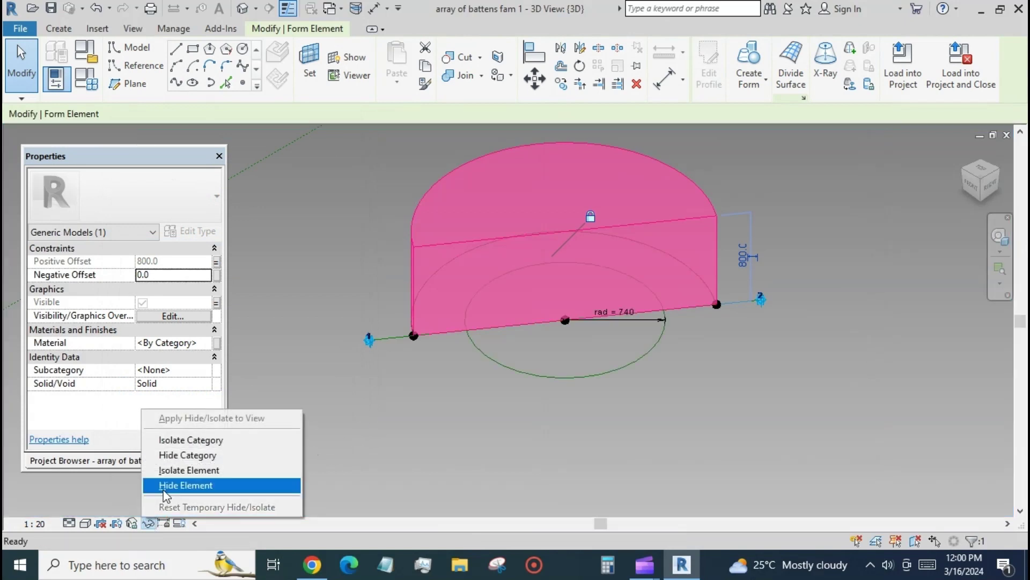
{"action": "left_click", "coordinate": [172, 485]}
{"action": "left_click", "coordinate": [371, 446]}
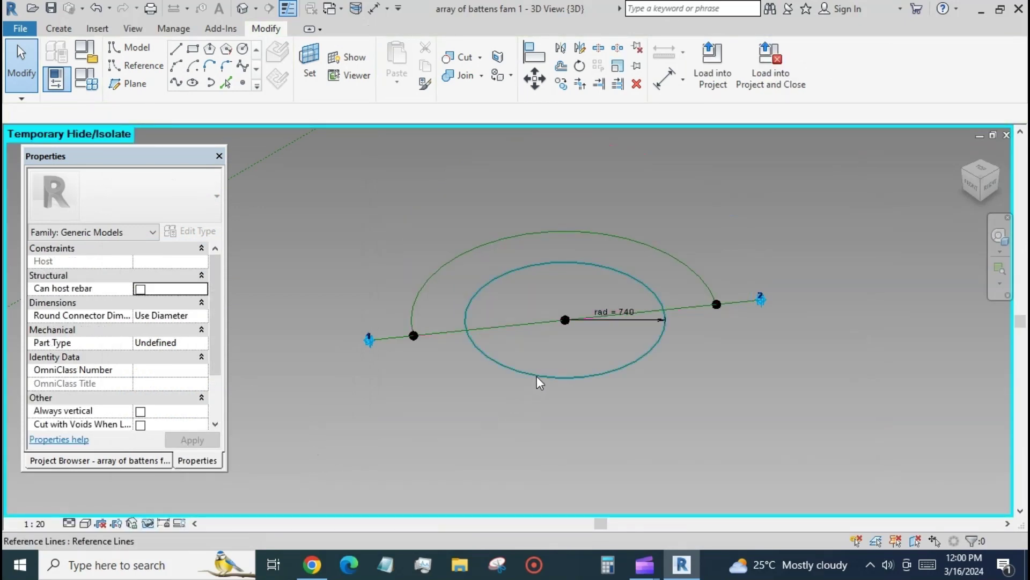
{"action": "left_click", "coordinate": [536, 376]}
{"action": "left_click", "coordinate": [704, 78]}
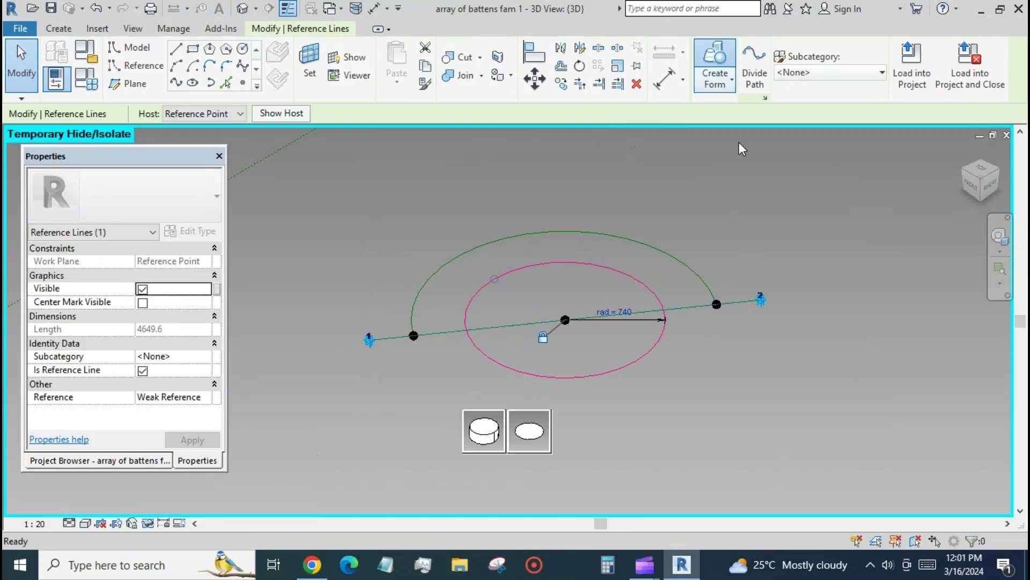
{"action": "left_click", "coordinate": [484, 428]}
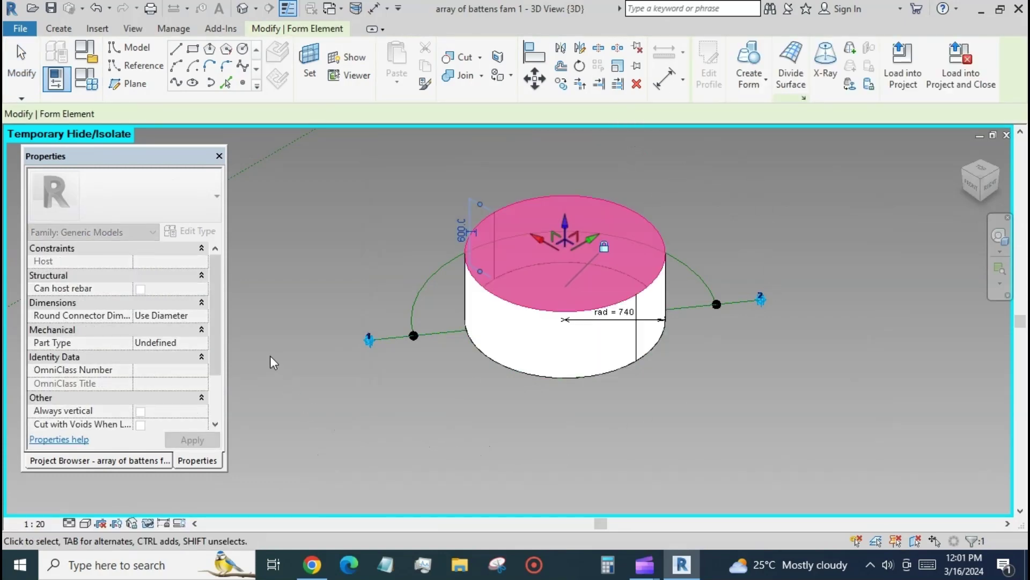
Step: Drive the cylinder's 800 Positive Offset with the ht parameter
{"action": "left_click", "coordinate": [218, 262]}
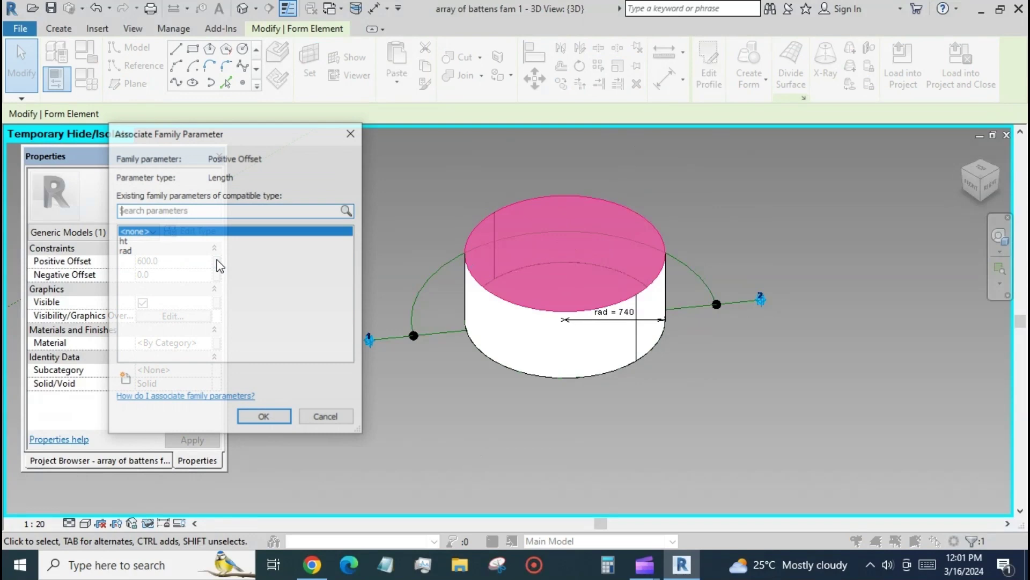
{"action": "left_click", "coordinate": [122, 242]}
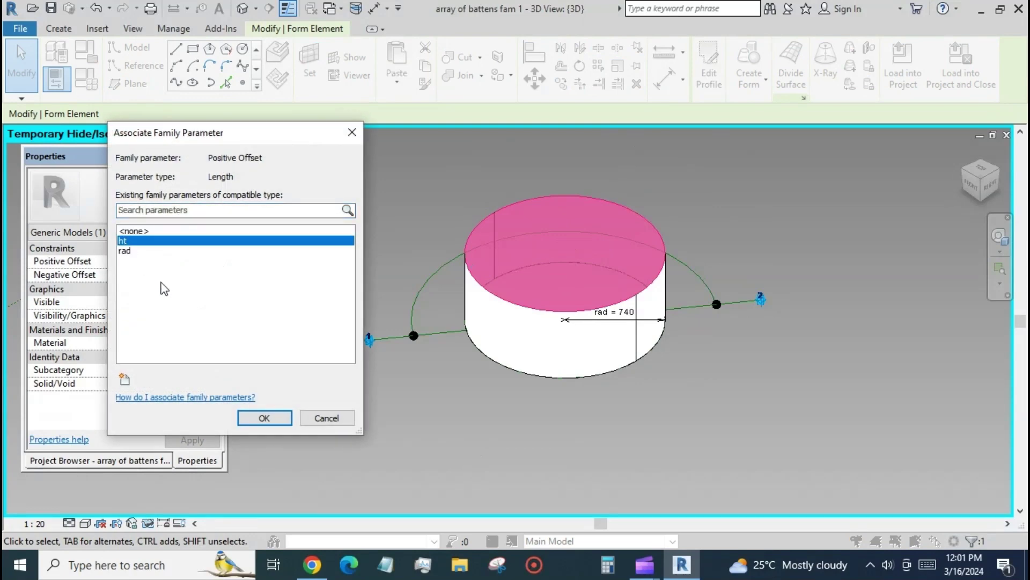
{"action": "left_click", "coordinate": [266, 417]}
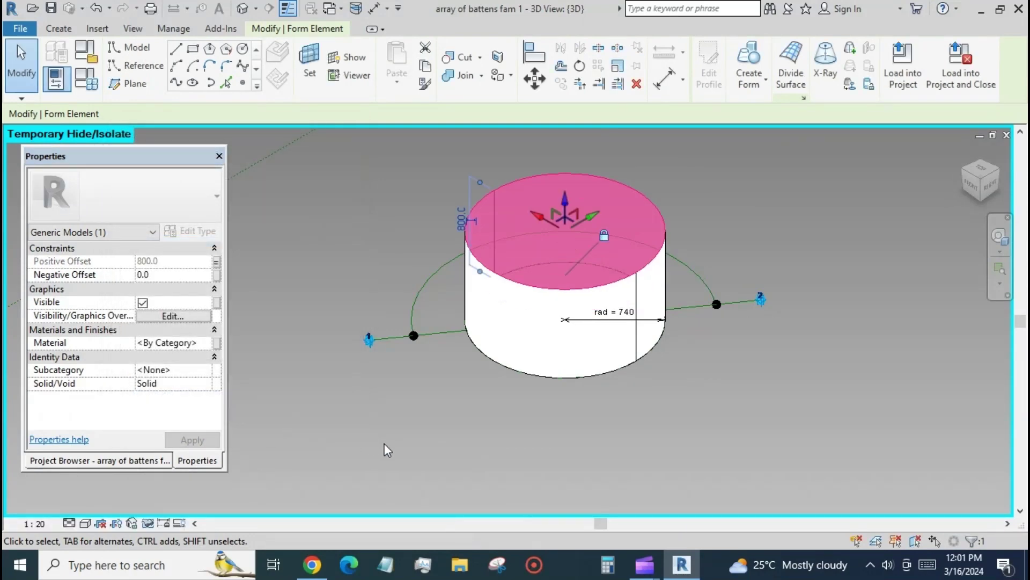
{"action": "left_click", "coordinate": [384, 443]}
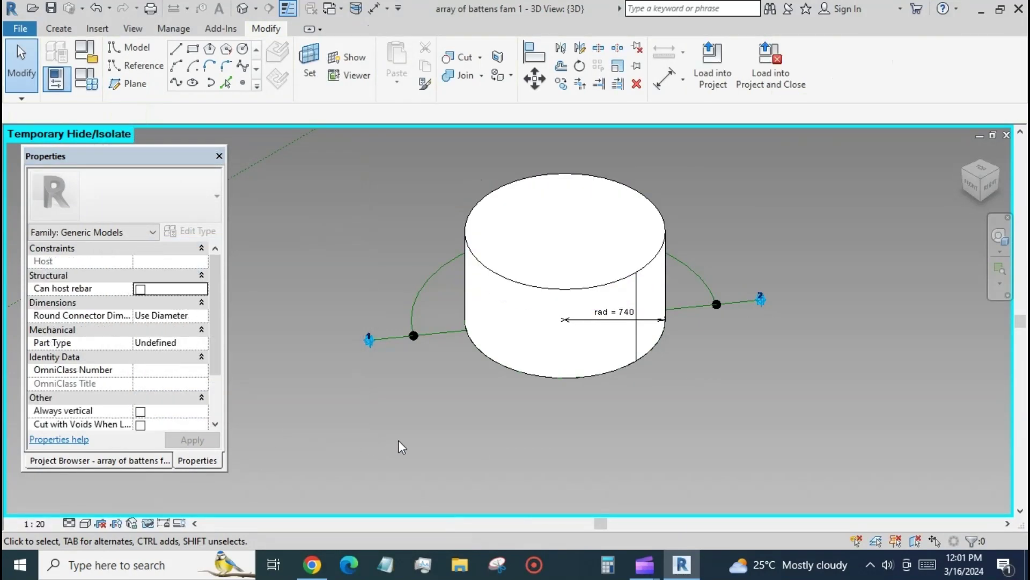
Step: Tie the cylinder's Visible property to a new Yes/No parameter 'vis f'
{"action": "left_click", "coordinate": [666, 282]}
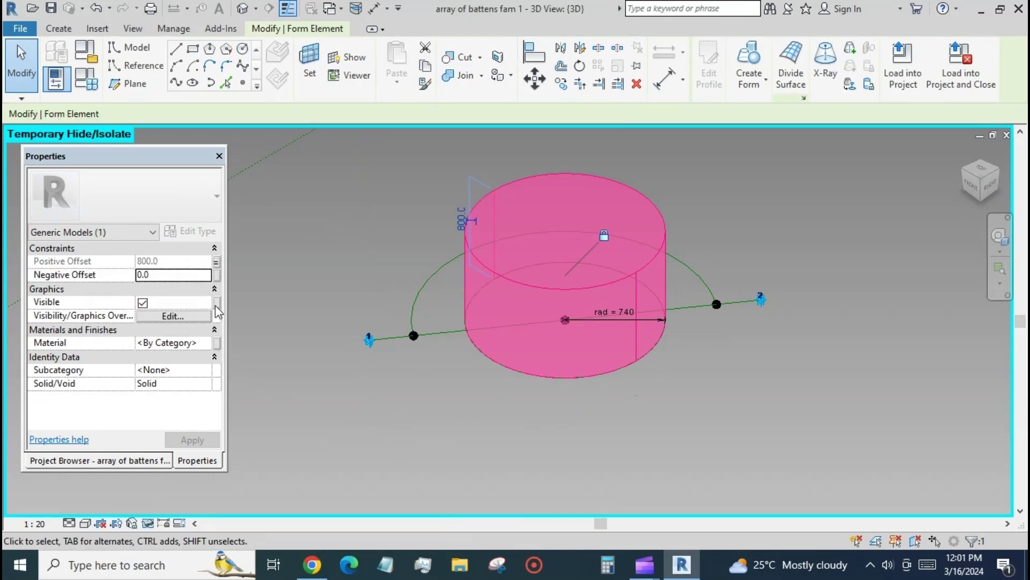
{"action": "left_click", "coordinate": [216, 302]}
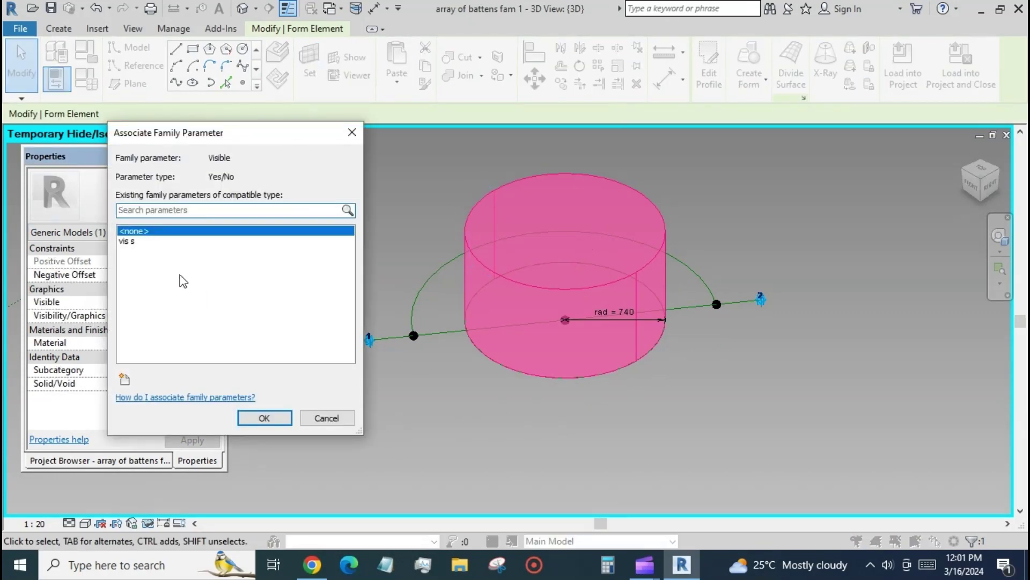
{"action": "left_click", "coordinate": [125, 380]}
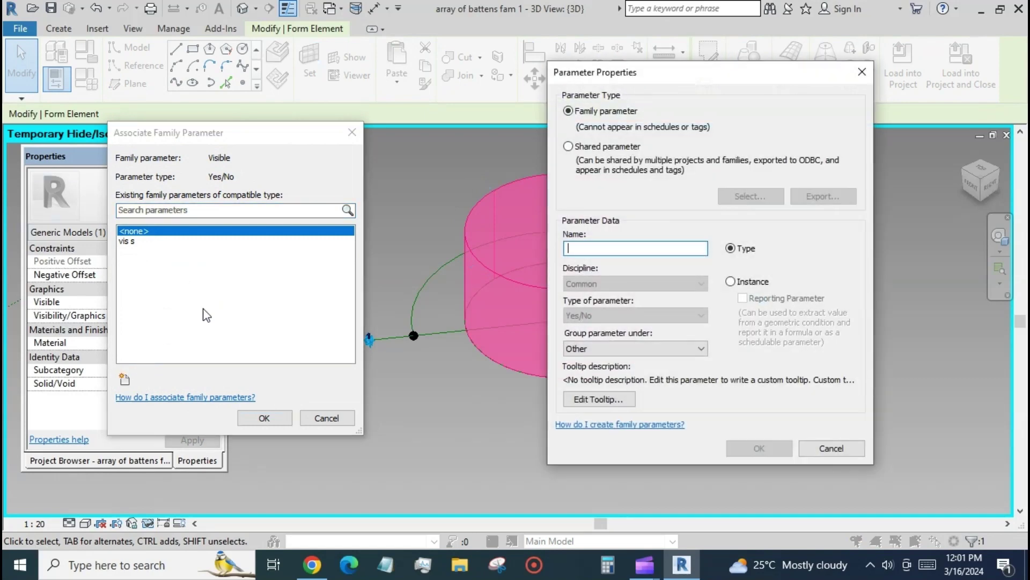
{"action": "type", "text": "vis f"}
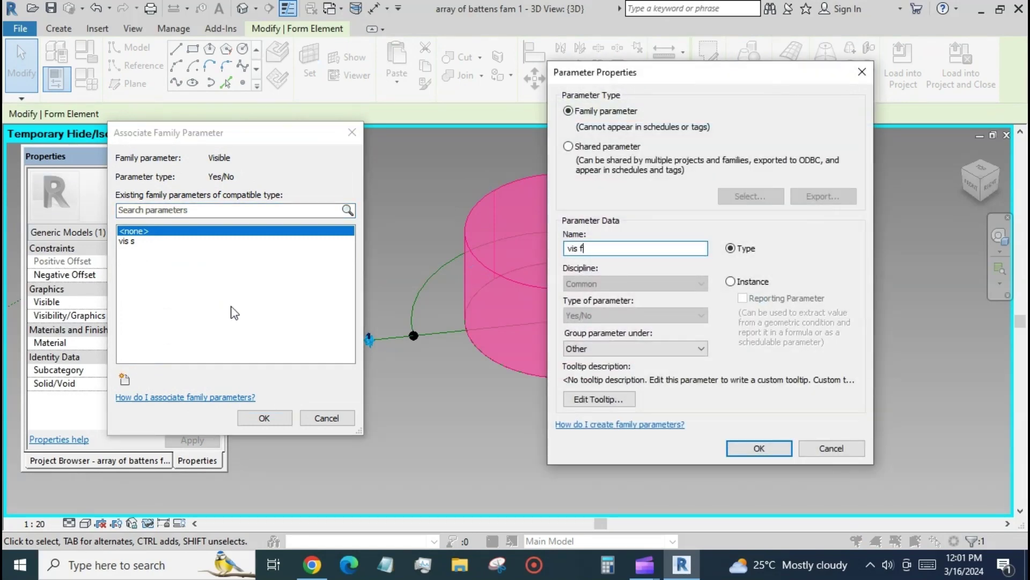
{"action": "left_click", "coordinate": [759, 448]}
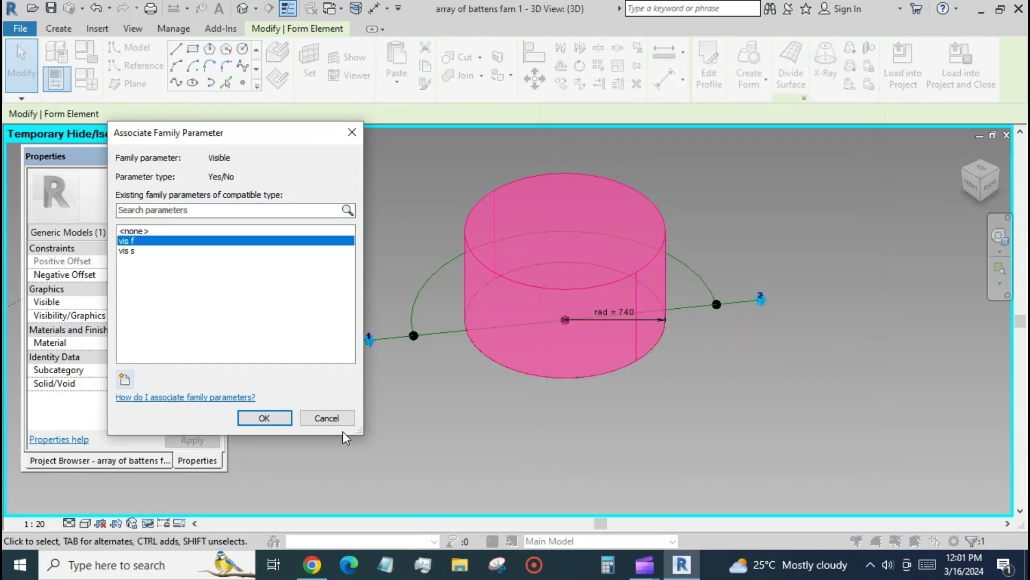
{"action": "left_click", "coordinate": [264, 418]}
{"action": "left_click", "coordinate": [433, 426]}
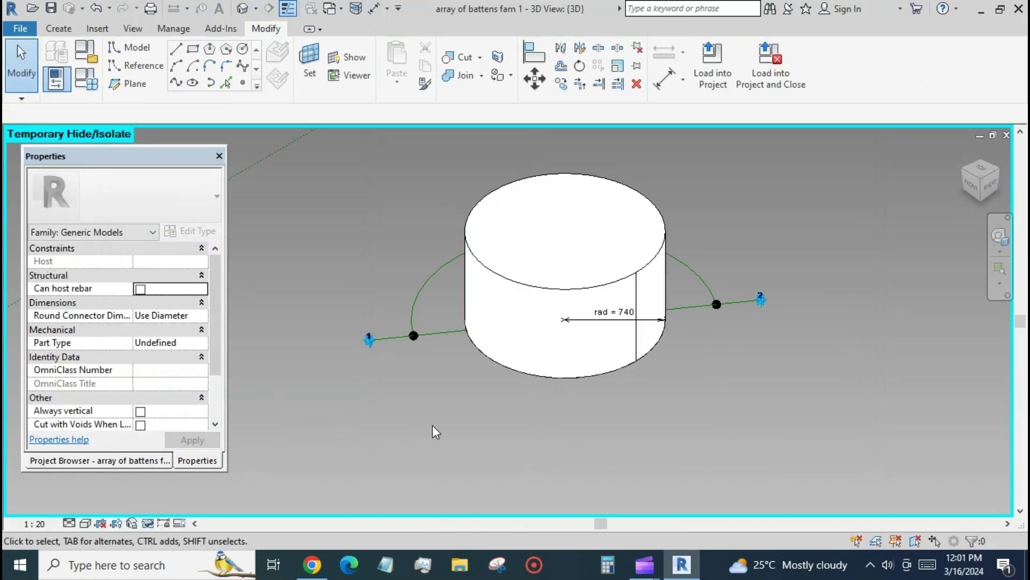
{"action": "left_click", "coordinate": [414, 305]}
{"action": "left_click", "coordinate": [482, 382]}
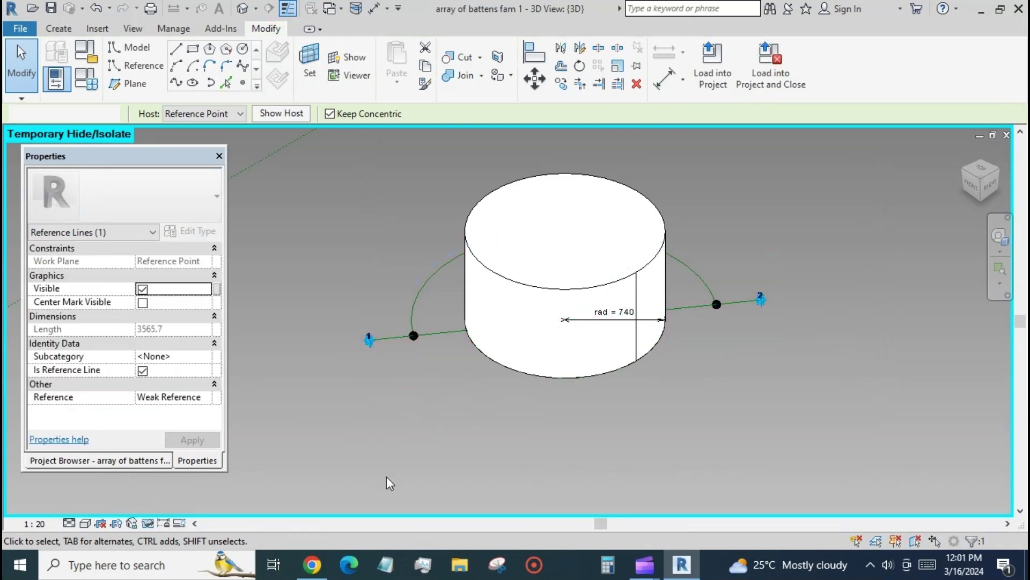
{"action": "left_click", "coordinate": [148, 523]}
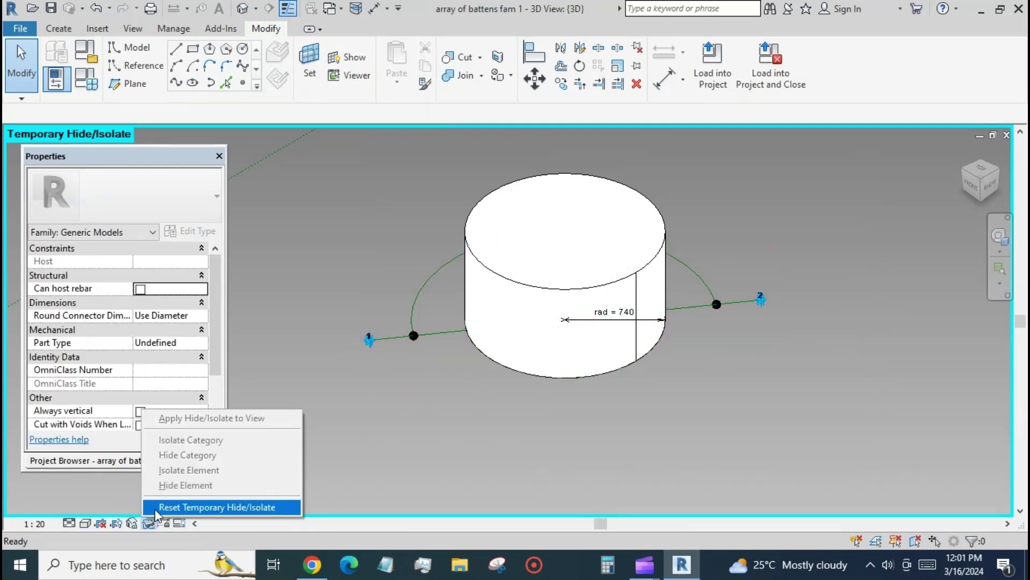
Step: Unhide the arc-shaped extrusion and link its Material to a new parameter 'mat'
{"action": "left_click", "coordinate": [156, 507]}
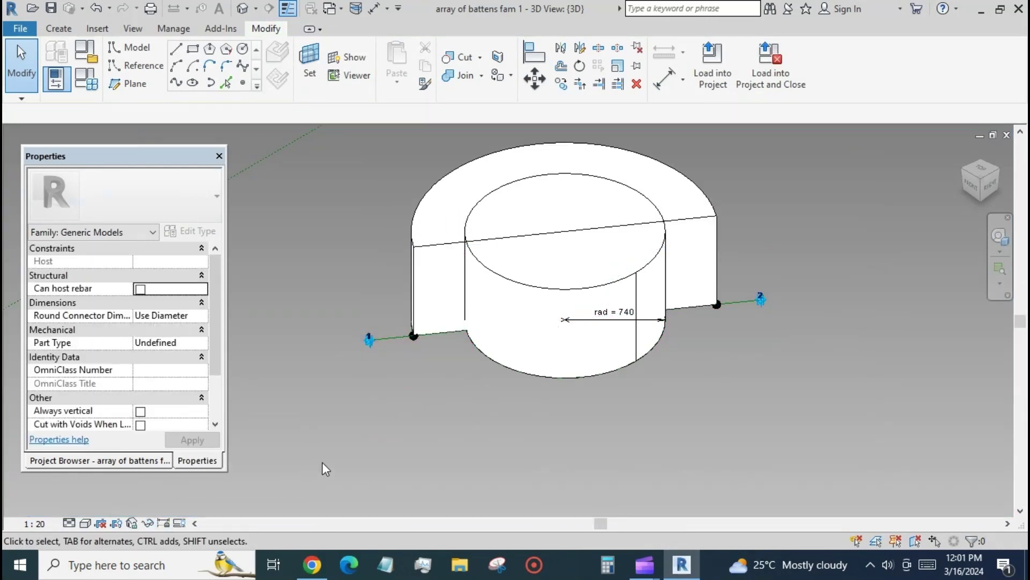
{"action": "left_click", "coordinate": [717, 246]}
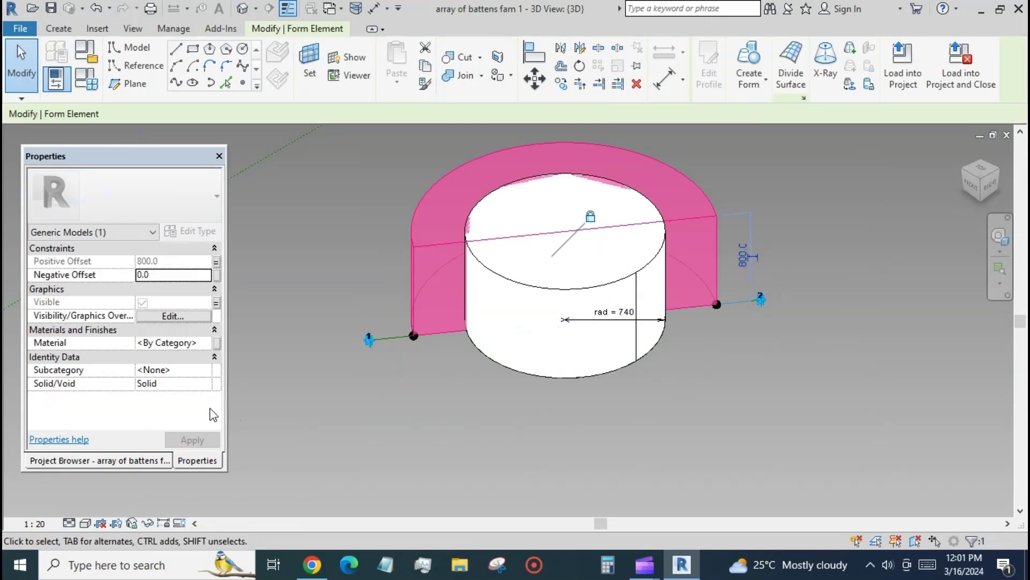
{"action": "left_click", "coordinate": [216, 342]}
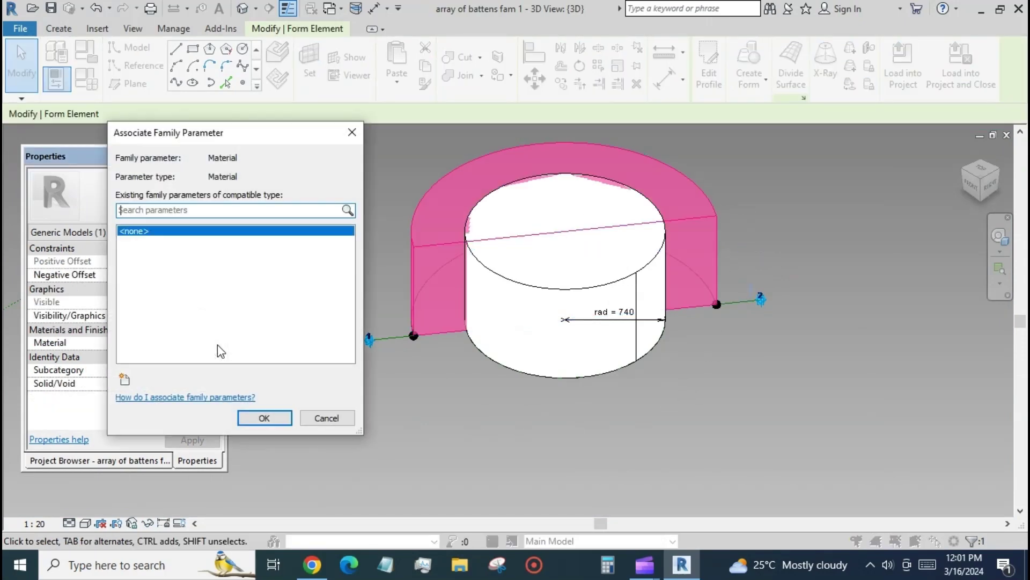
{"action": "left_click", "coordinate": [124, 379]}
{"action": "type", "text": "mat"}
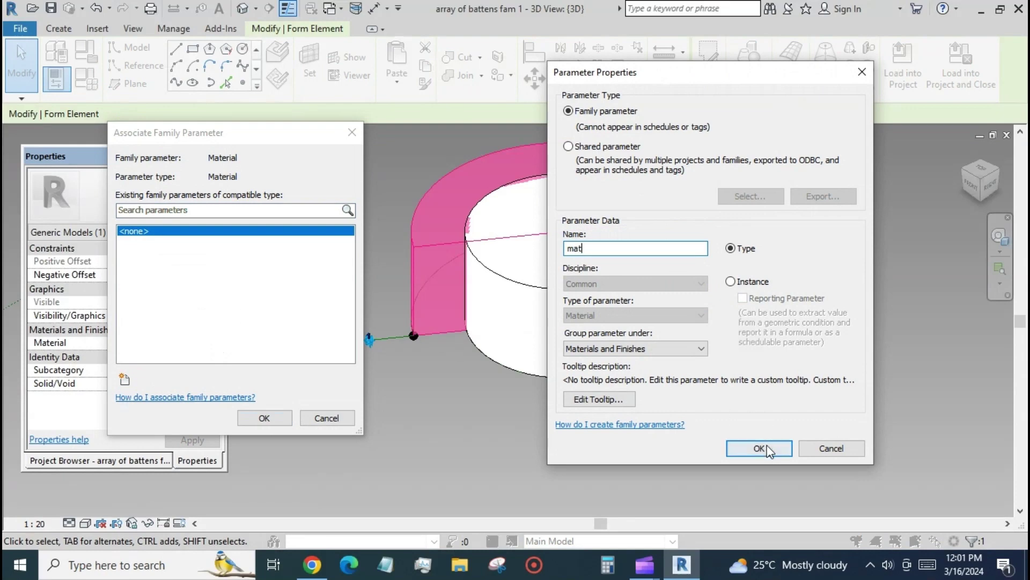
{"action": "left_click", "coordinate": [759, 448]}
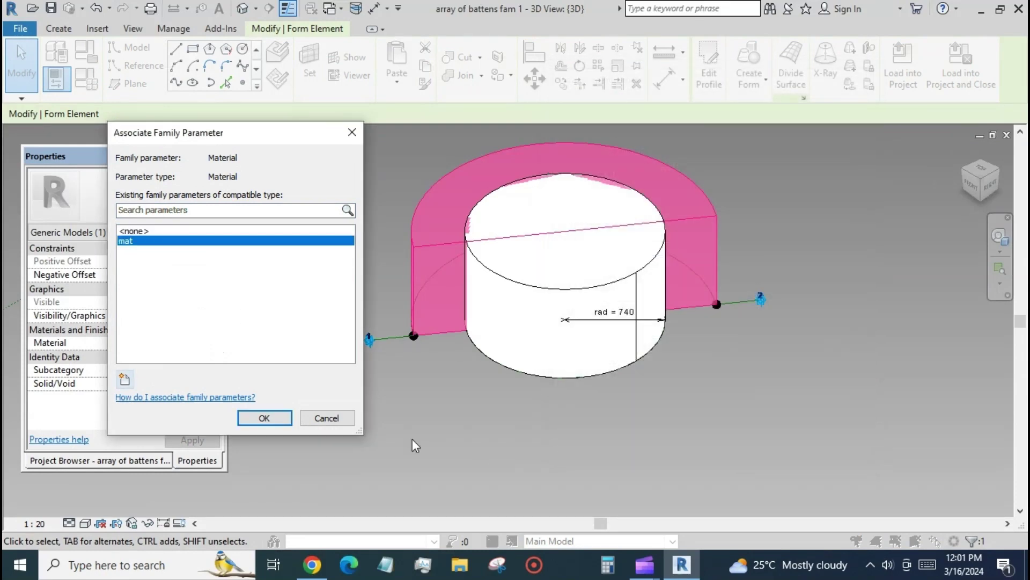
{"action": "left_click", "coordinate": [268, 418]}
{"action": "left_click", "coordinate": [309, 424]}
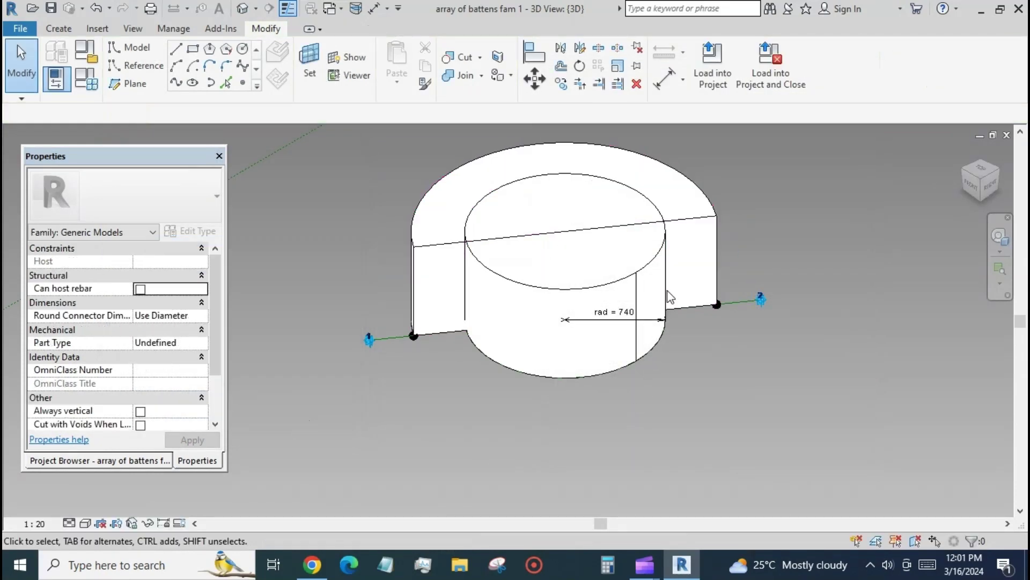
Step: Link the inner cylinder's Material to the same mat parameter
{"action": "left_click", "coordinate": [507, 354]}
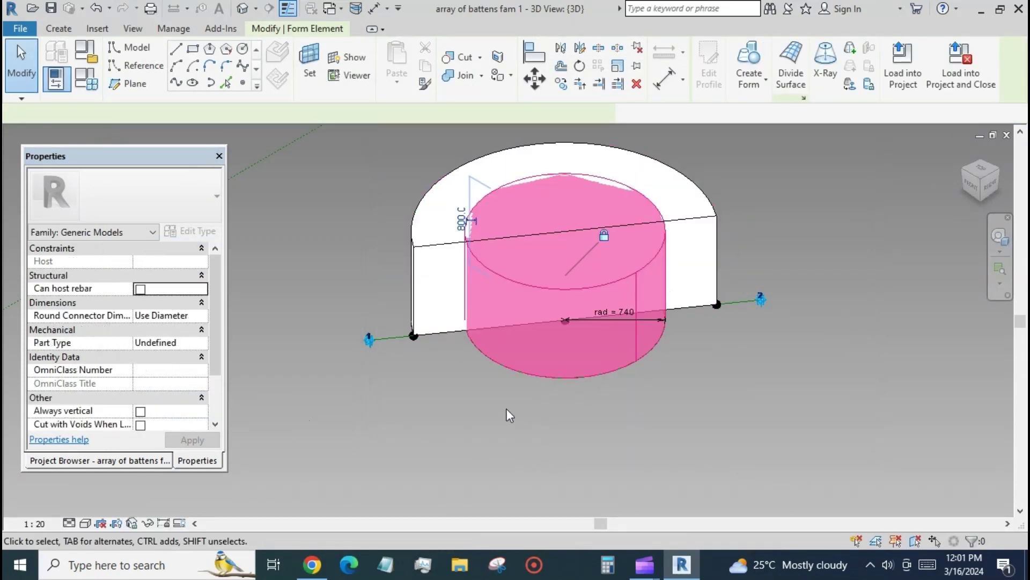
{"action": "left_click", "coordinate": [218, 342]}
{"action": "left_click", "coordinate": [129, 242]}
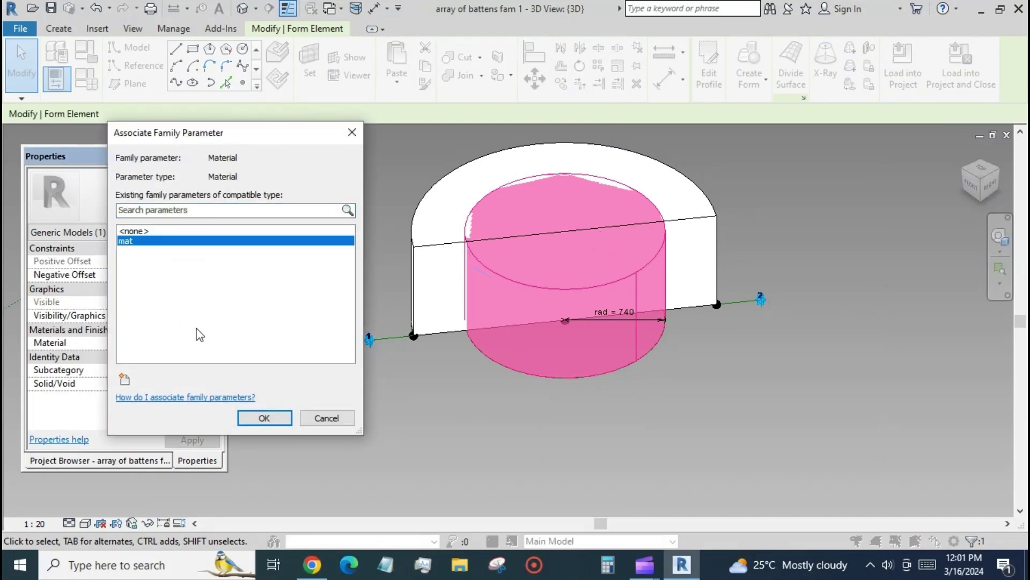
{"action": "left_click", "coordinate": [267, 418]}
{"action": "left_click", "coordinate": [594, 445]}
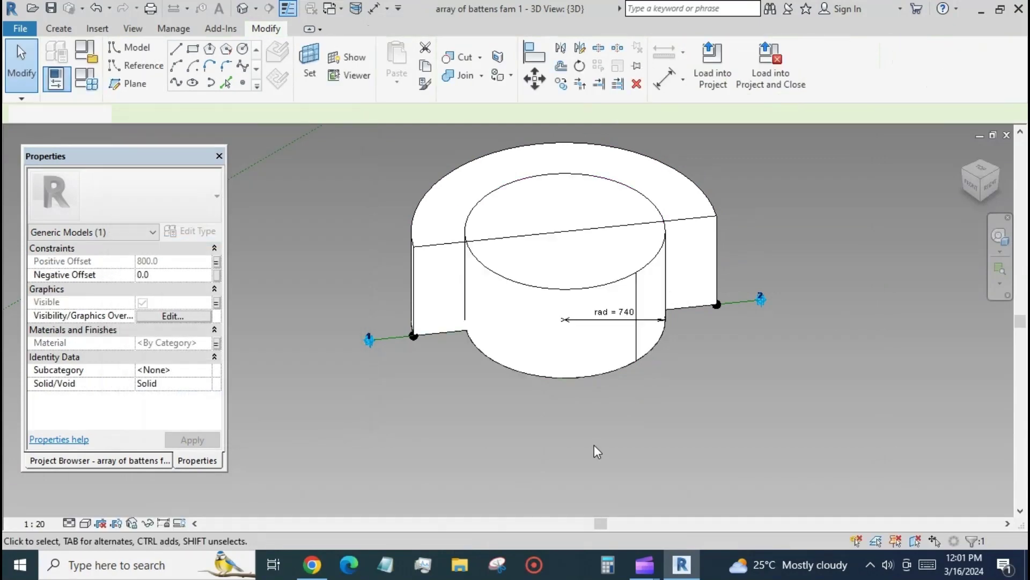
{"action": "left_click", "coordinate": [179, 522]}
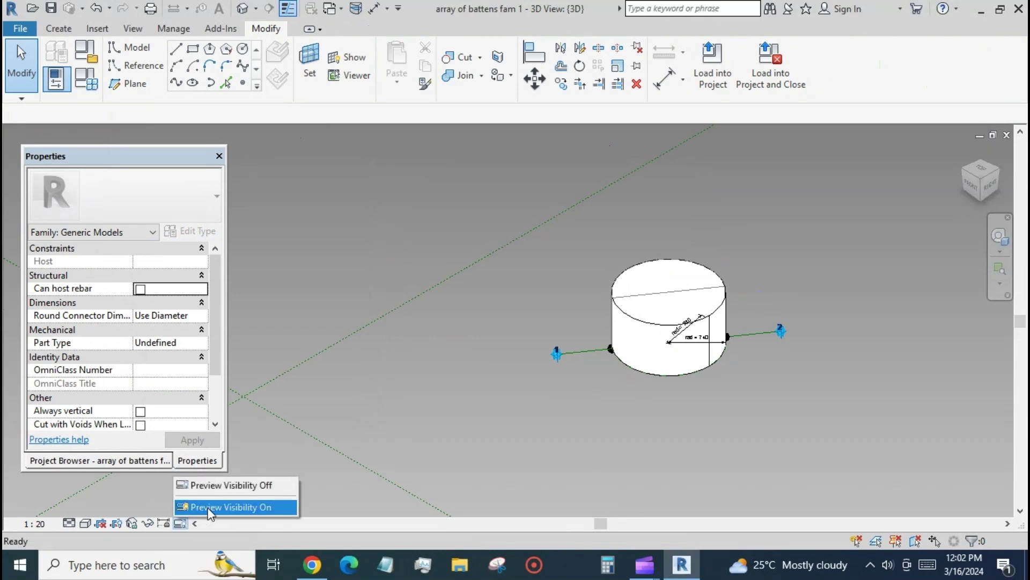
Step: Turn on Preview Visibility and set vis f off and vis s on in Family Types
{"action": "left_click", "coordinate": [226, 506]}
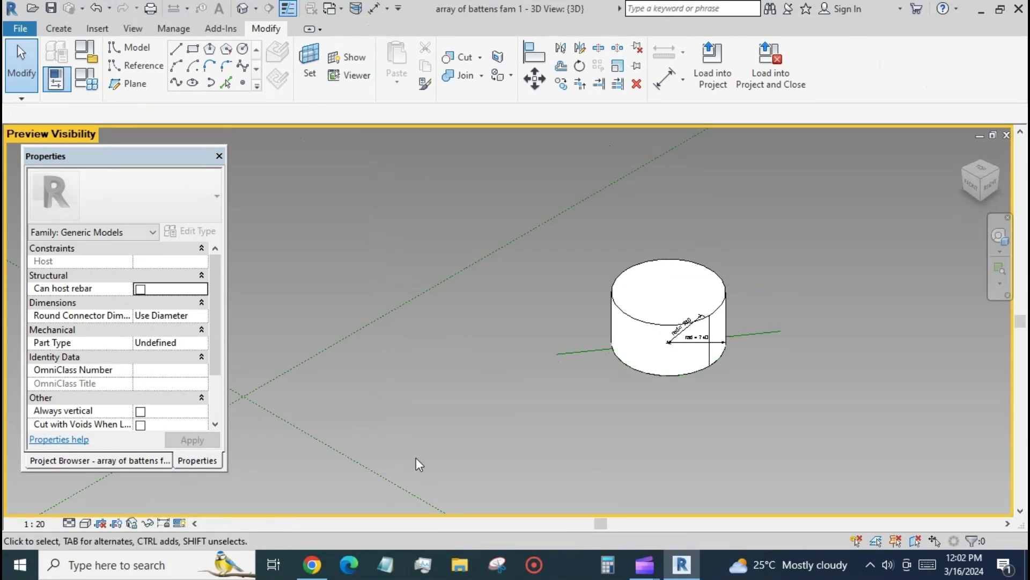
{"action": "left_click", "coordinate": [86, 79]}
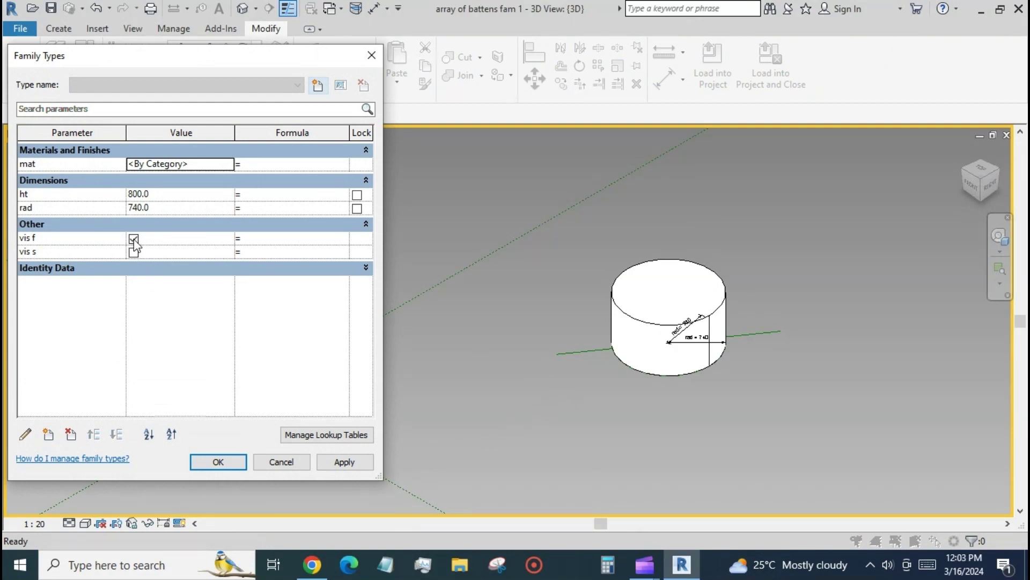
{"action": "left_click", "coordinate": [134, 238]}
{"action": "left_click", "coordinate": [134, 252]}
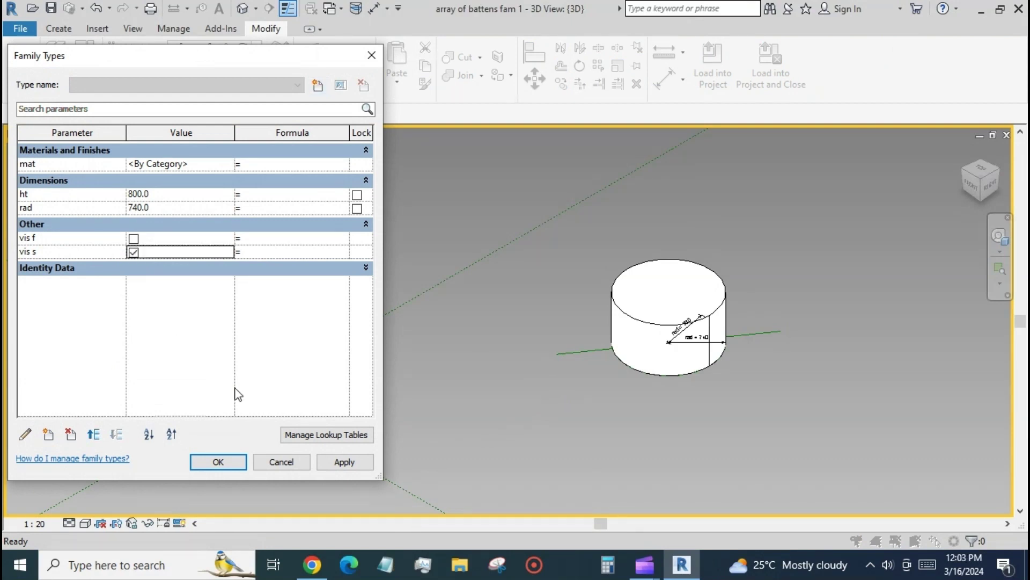
{"action": "left_click", "coordinate": [356, 463]}
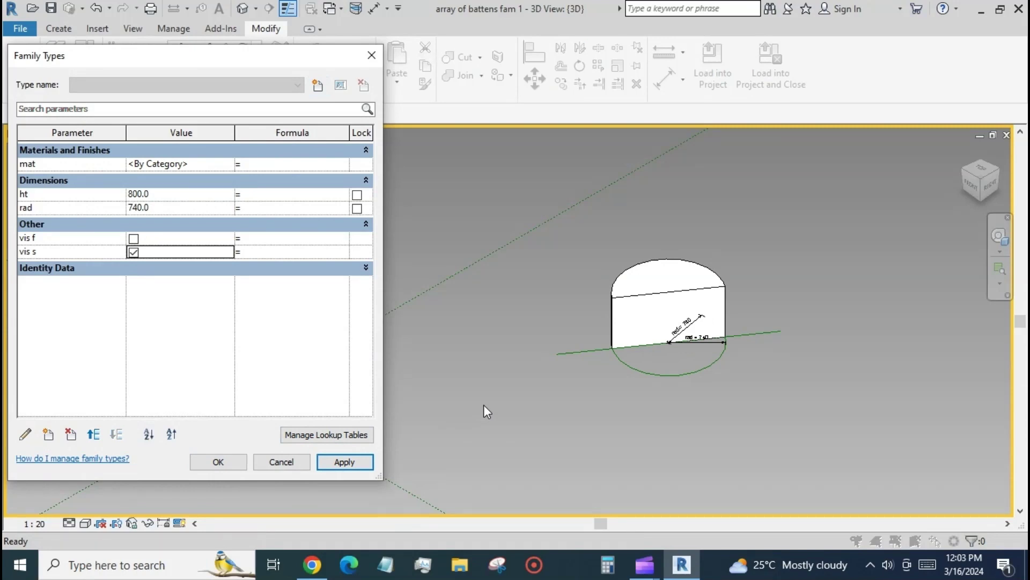
{"action": "left_click", "coordinate": [217, 462]}
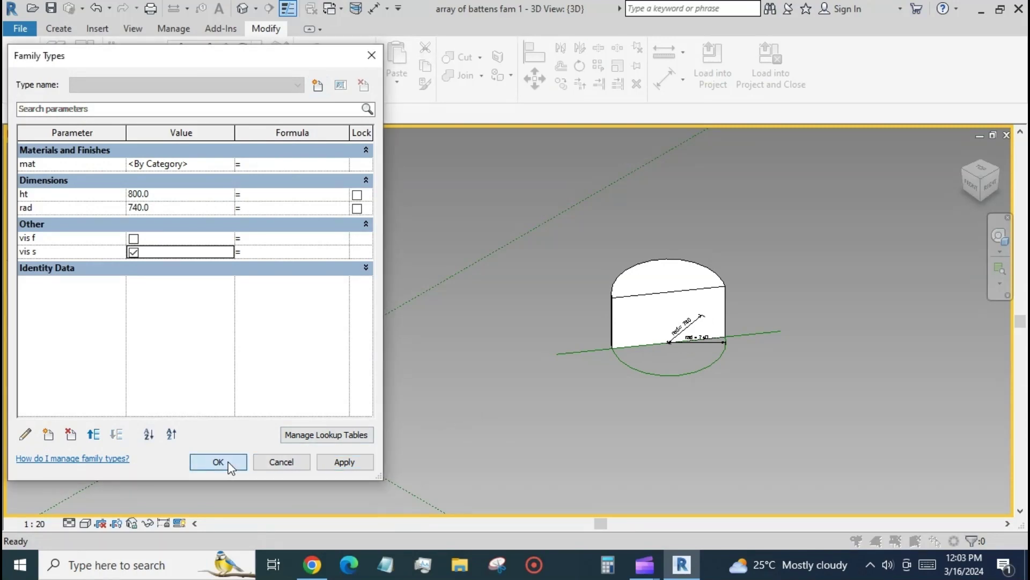
Step: Change ht and rad from type to instance parameters
{"action": "scroll", "coordinate": [491, 314], "scroll_direction": "down", "scroll_amount": 3}
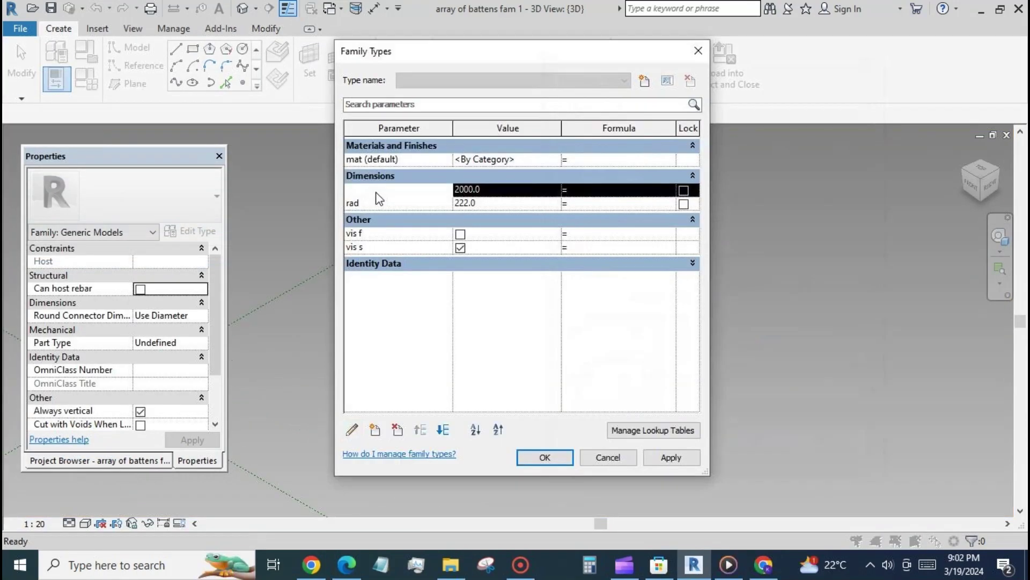
{"action": "left_click", "coordinate": [352, 429]}
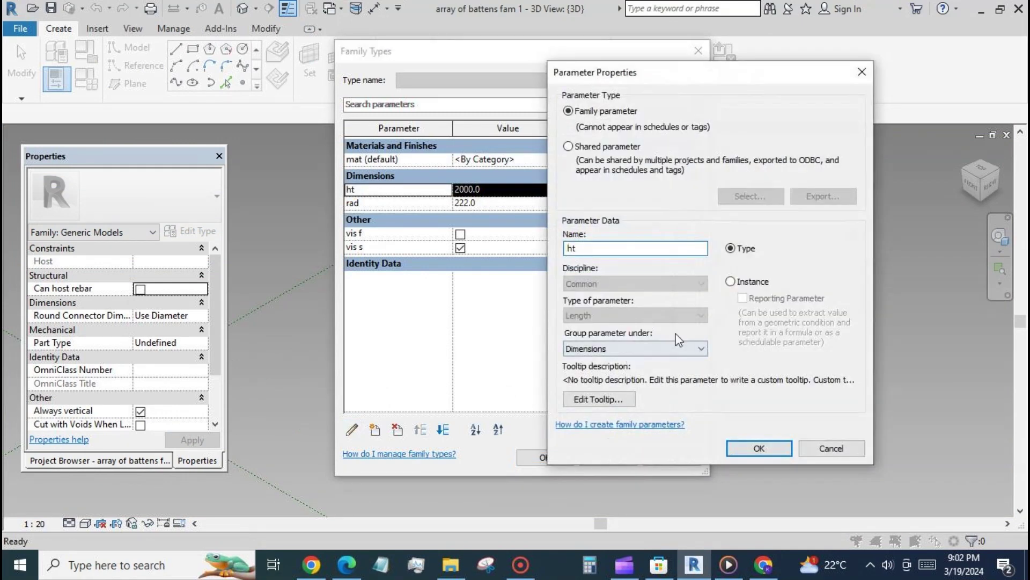
{"action": "left_click", "coordinate": [734, 281]}
{"action": "left_click", "coordinate": [759, 448]}
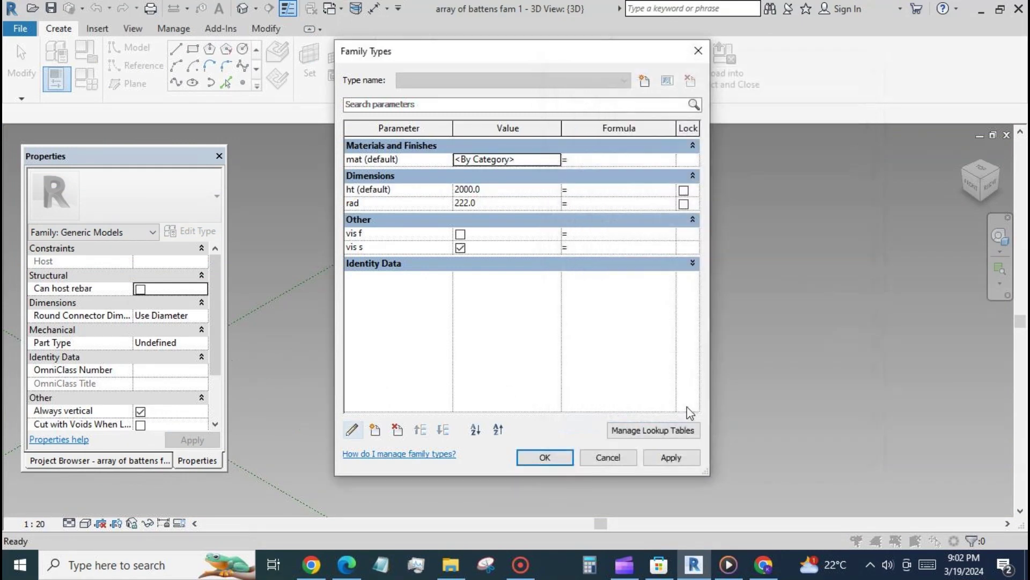
{"action": "left_click", "coordinate": [361, 205]}
{"action": "left_click", "coordinate": [352, 430]}
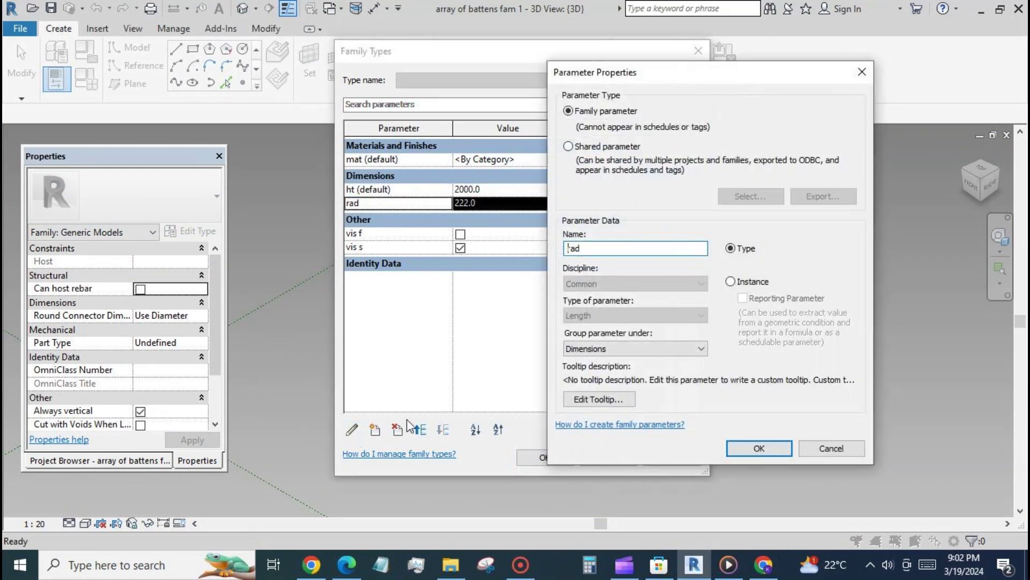
{"action": "left_click", "coordinate": [731, 282]}
{"action": "left_click", "coordinate": [752, 449]}
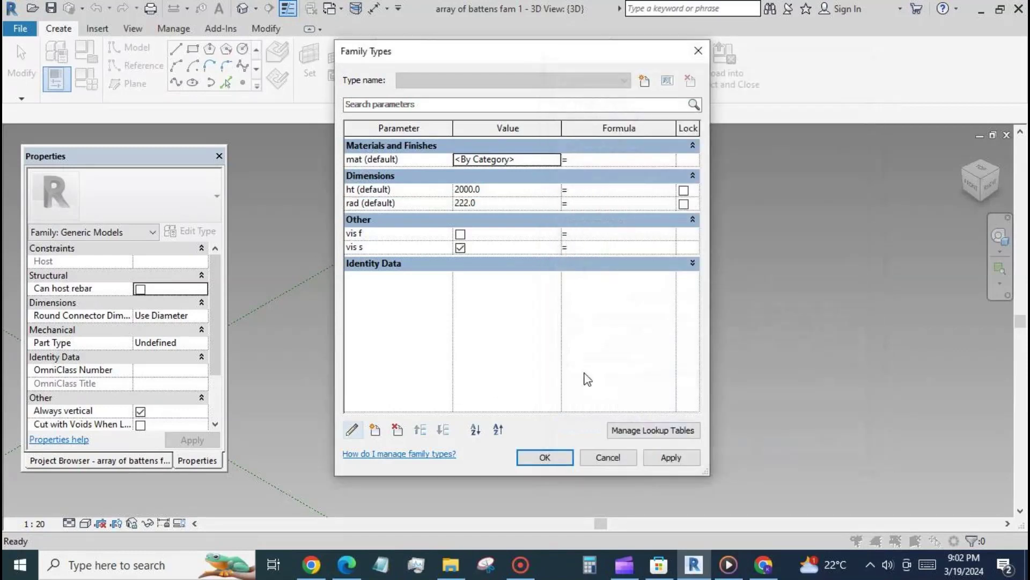
{"action": "left_click", "coordinate": [389, 234]}
Step: Change vis f and vis s to instance parameters
{"action": "left_click", "coordinate": [353, 430]}
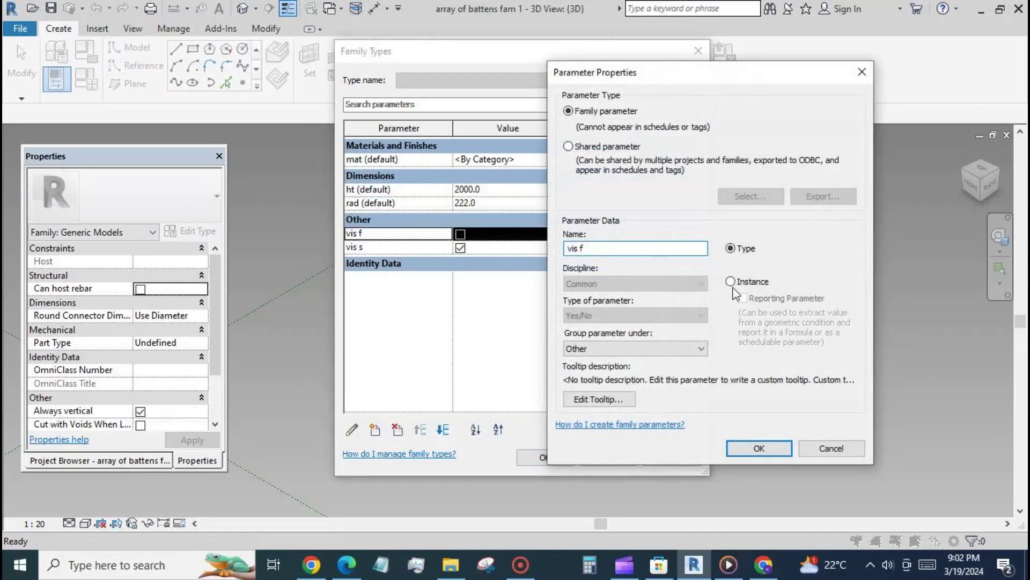
{"action": "left_click", "coordinate": [731, 281]}
{"action": "left_click", "coordinate": [759, 450]}
{"action": "left_click", "coordinate": [394, 250]}
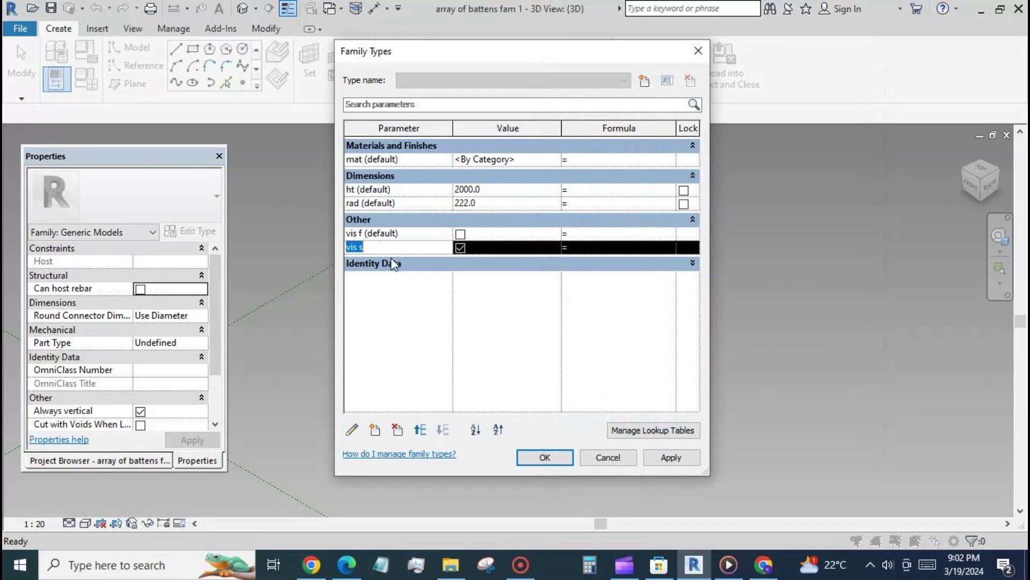
{"action": "left_click", "coordinate": [352, 429]}
{"action": "left_click", "coordinate": [730, 282]}
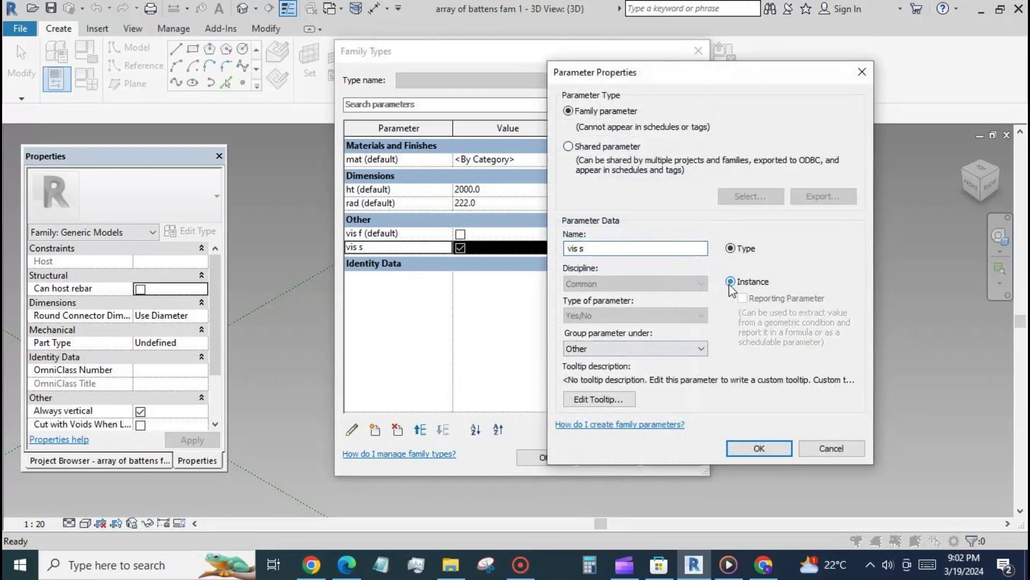
{"action": "left_click", "coordinate": [737, 446]}
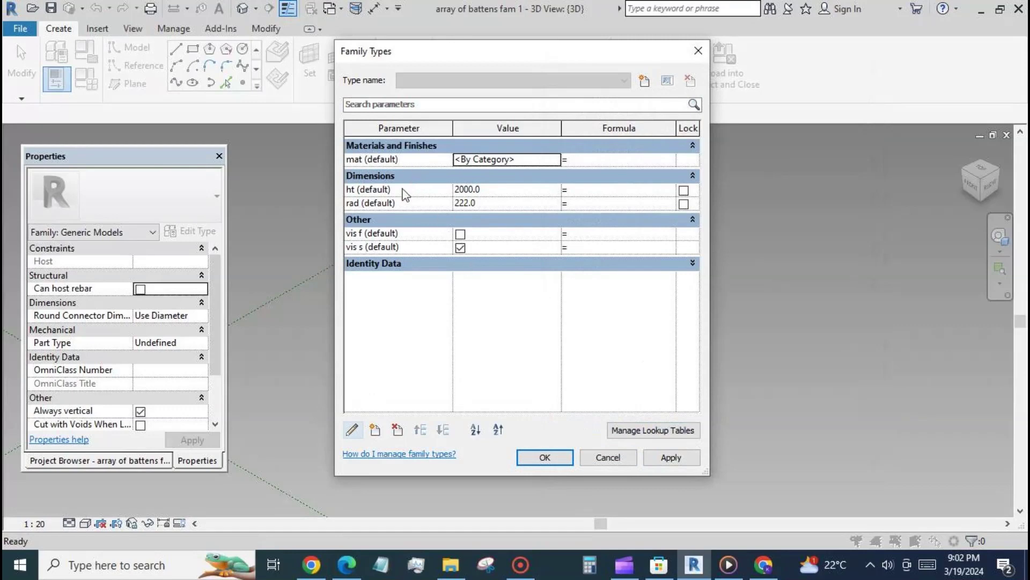
Step: Close Family Types and start a new family from the Metric Generic Model Adaptive template
{"action": "left_click", "coordinate": [680, 460]}
{"action": "left_click", "coordinate": [544, 458]}
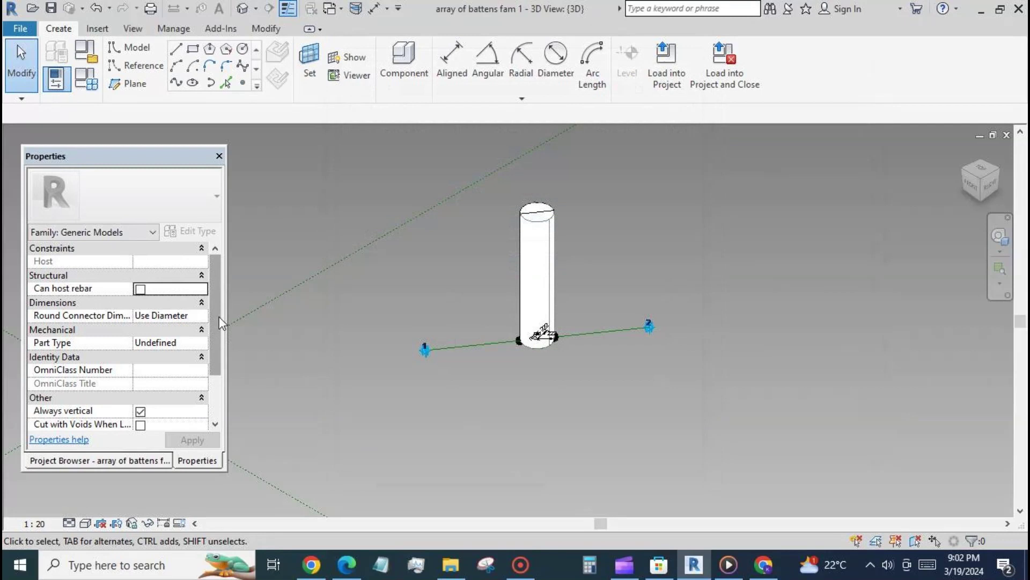
{"action": "scroll", "coordinate": [220, 302], "scroll_direction": "down", "scroll_amount": 3}
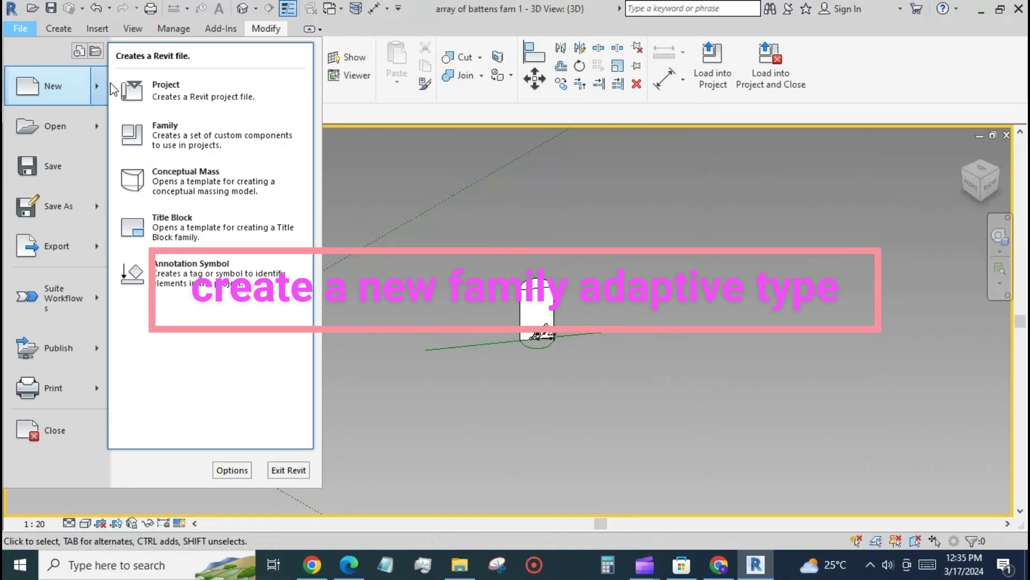
{"action": "left_click", "coordinate": [225, 141]}
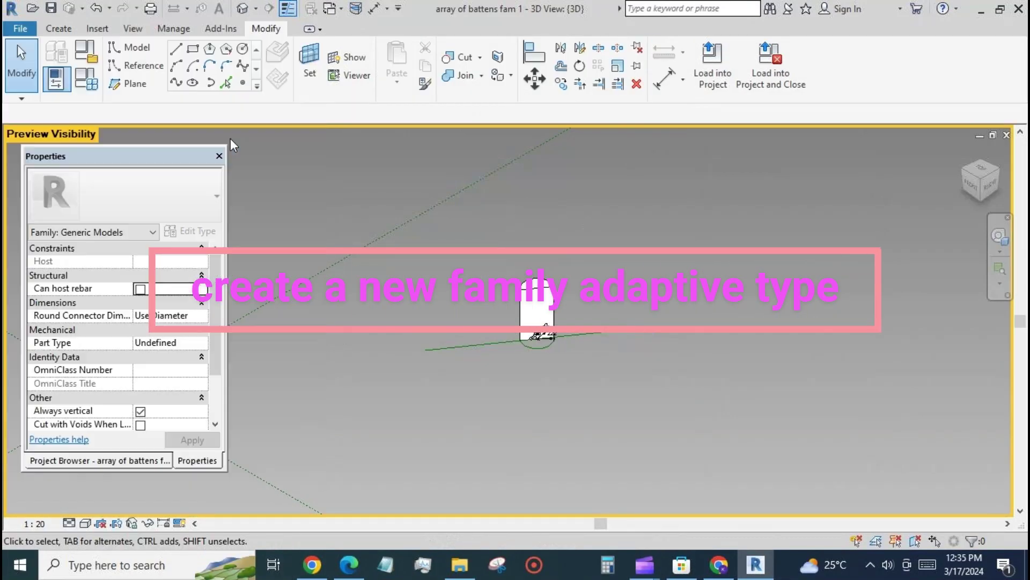
{"action": "left_click", "coordinate": [316, 231]}
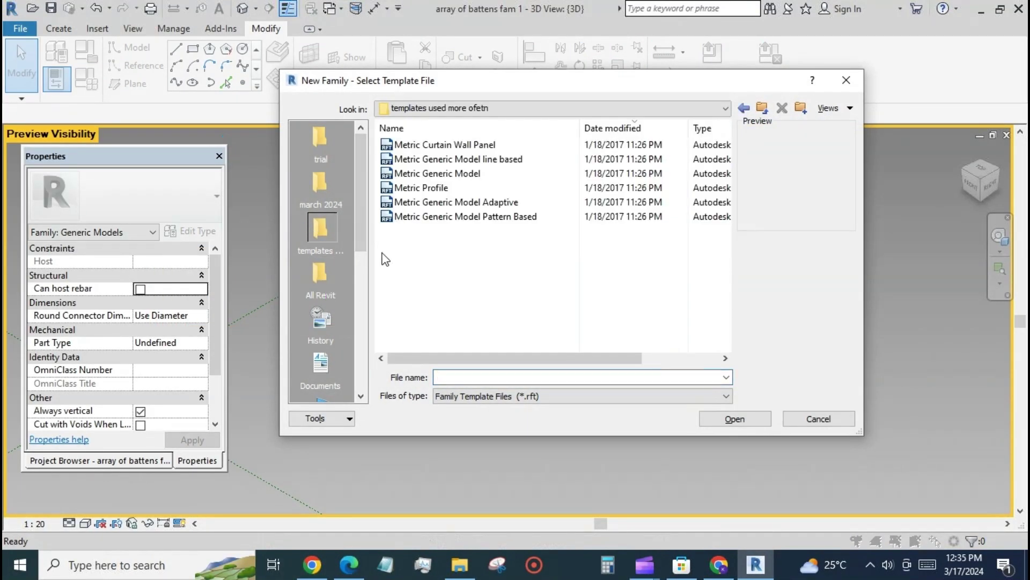
{"action": "left_click", "coordinate": [429, 204]}
Step: Create the adaptive family and make two placed reference points adaptive
{"action": "left_click", "coordinate": [735, 419]}
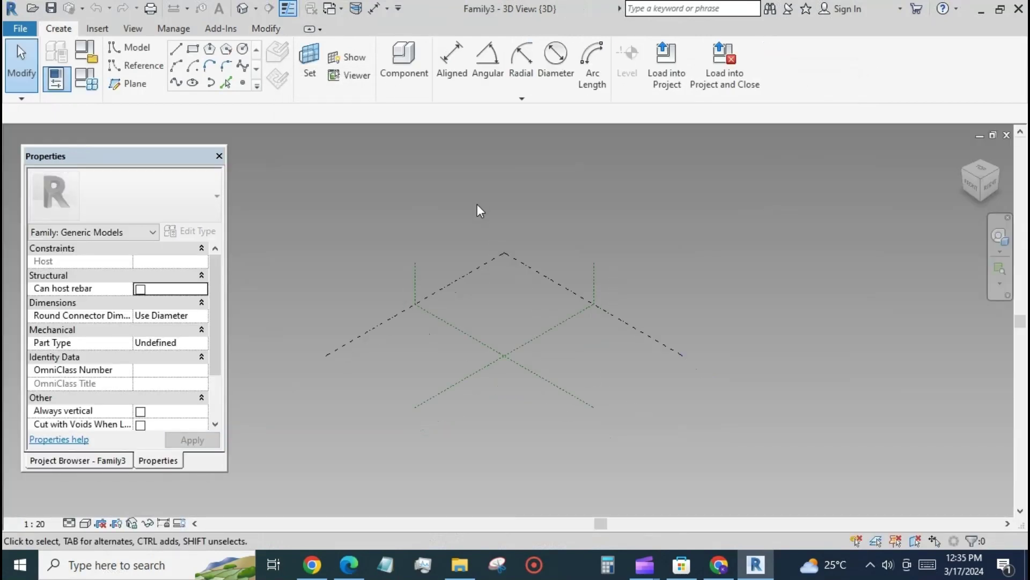
{"action": "scroll", "coordinate": [590, 367], "scroll_direction": "up", "scroll_amount": 3}
{"action": "left_click", "coordinate": [243, 82]}
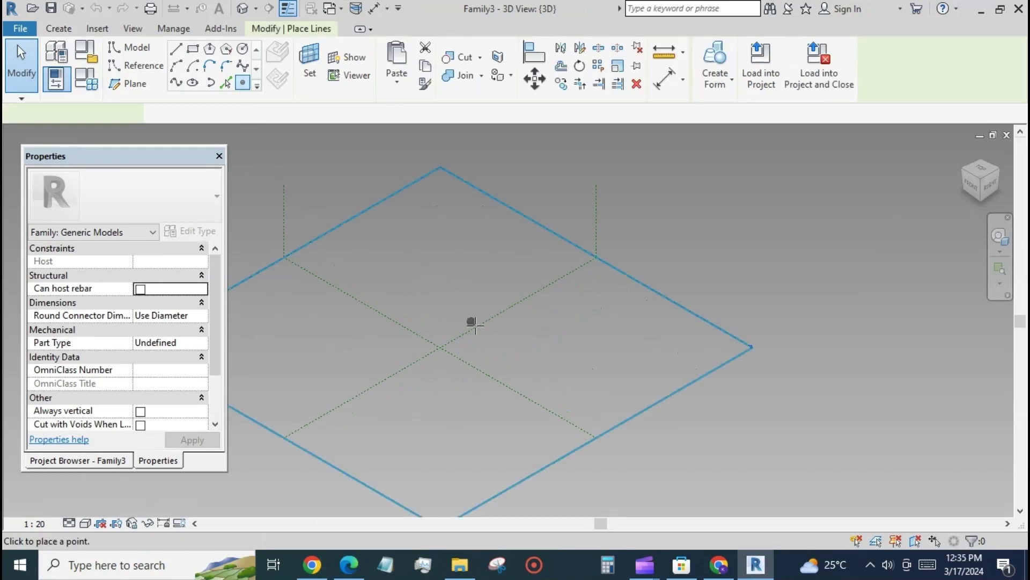
{"action": "left_click", "coordinate": [570, 335]}
{"action": "key", "text": "Escape"}
{"action": "key", "text": "Escape"}
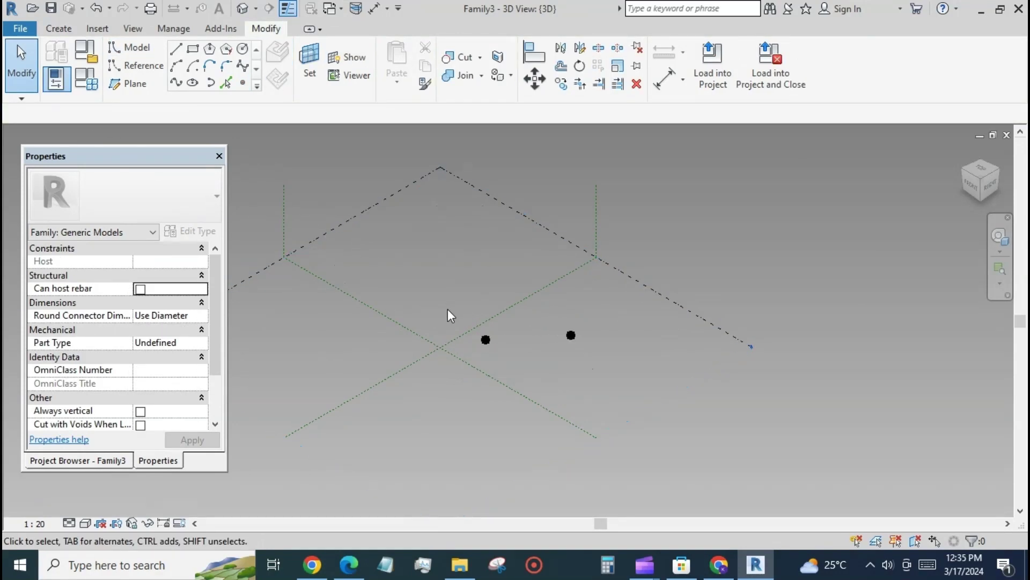
{"action": "left_click_drag", "start_coordinate": [450, 315], "coordinate": [587, 370]}
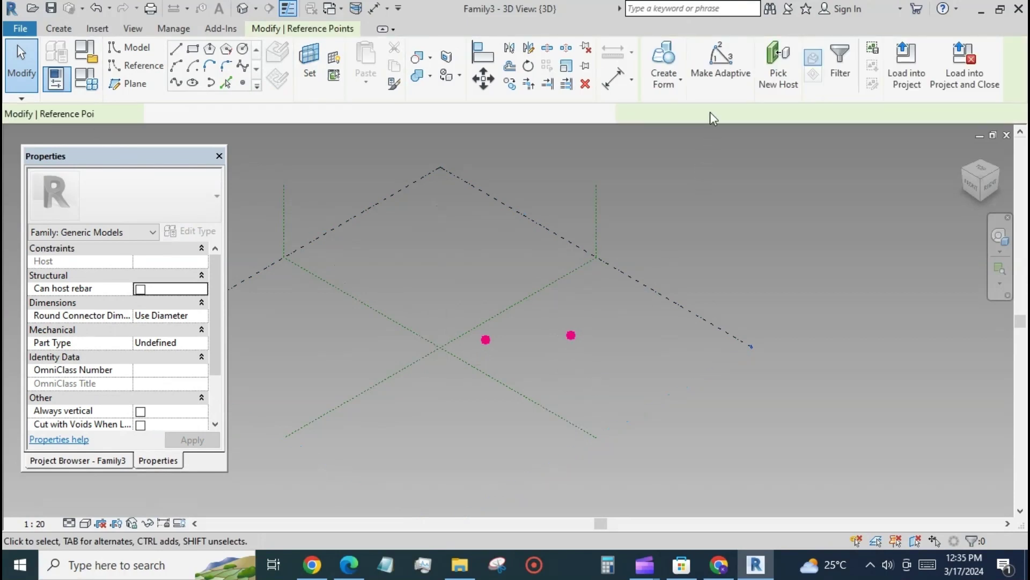
{"action": "left_click", "coordinate": [720, 62]}
Step: Join the two adaptive points with a spline set as a reference line
{"action": "left_click", "coordinate": [176, 84]}
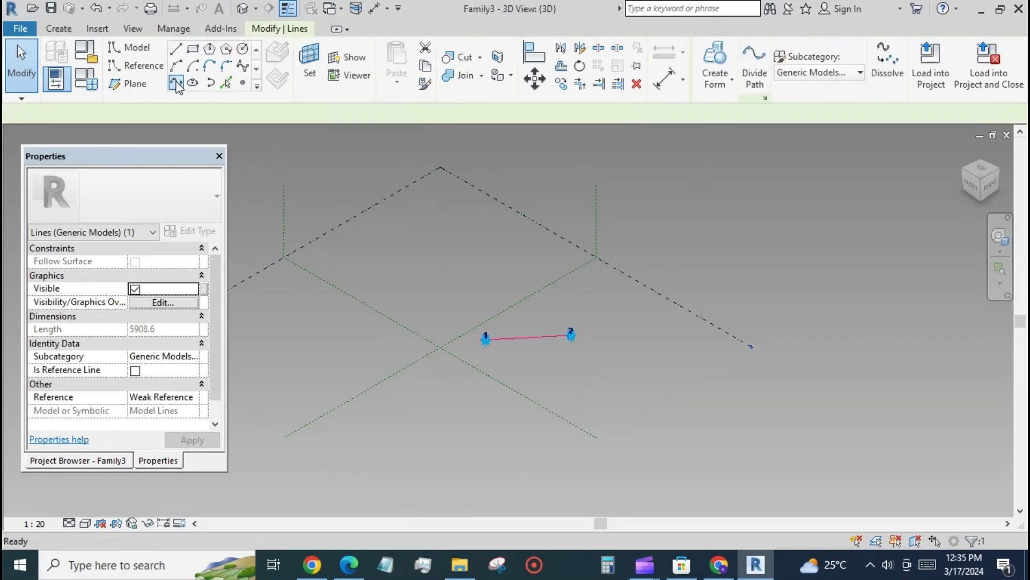
{"action": "left_click", "coordinate": [135, 371]}
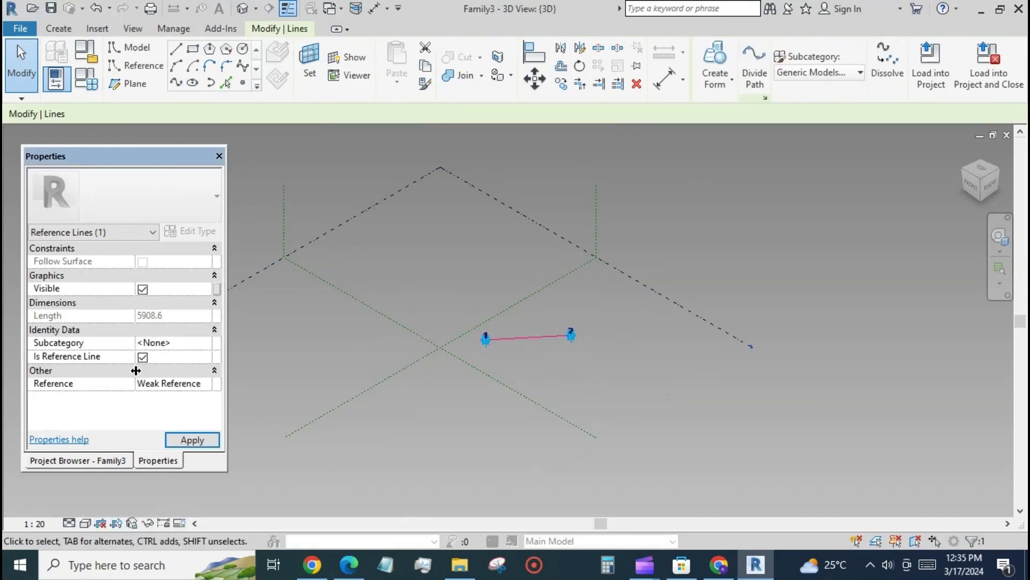
{"action": "left_click", "coordinate": [457, 421]}
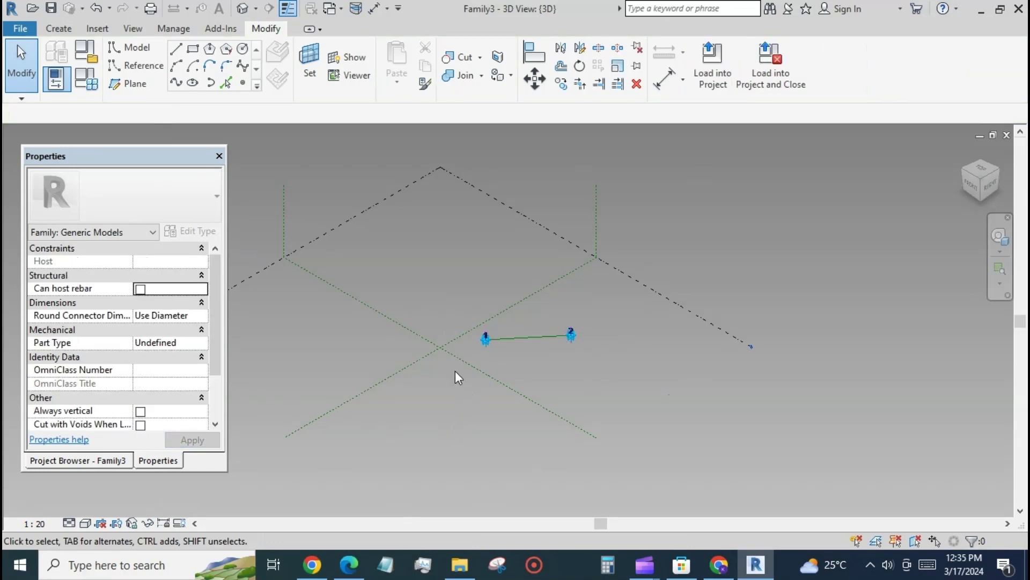
Step: Divide the reference line using Maximum Distance layout, driven by a new parameter d
{"action": "left_click", "coordinate": [518, 338]}
{"action": "left_click", "coordinate": [754, 67]}
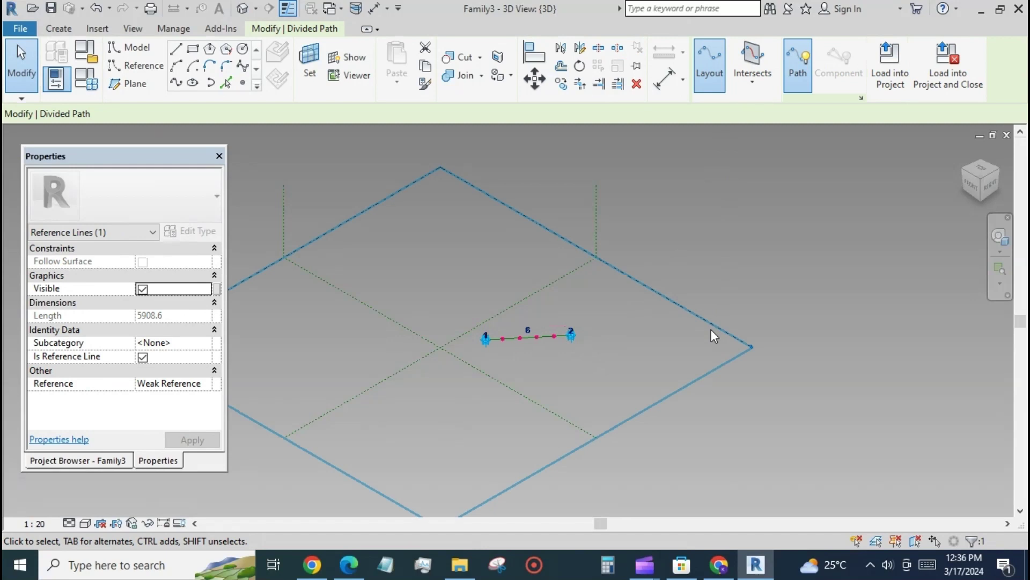
{"action": "left_click", "coordinate": [197, 261]}
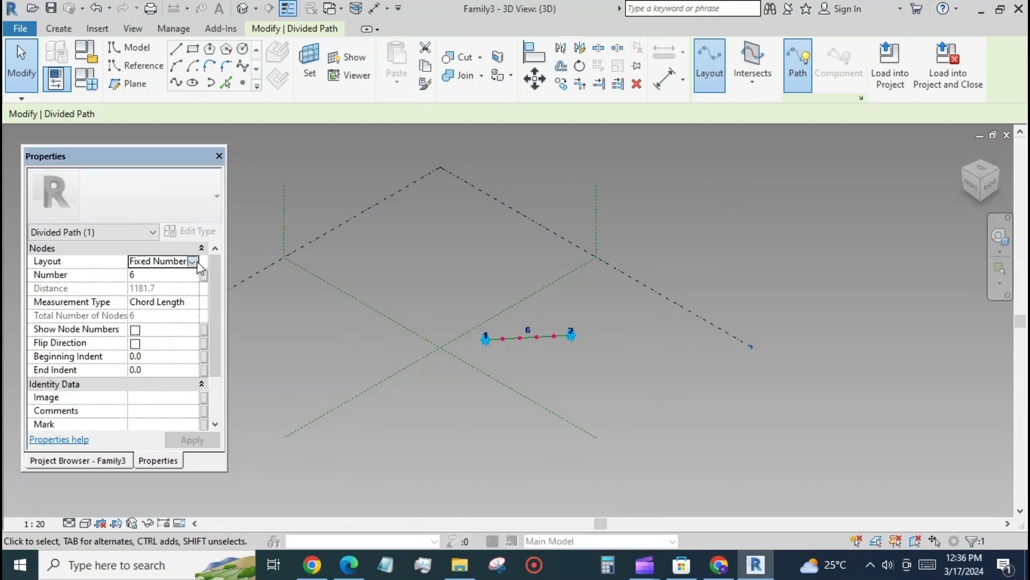
{"action": "left_click", "coordinate": [197, 262]}
{"action": "left_click", "coordinate": [184, 319]}
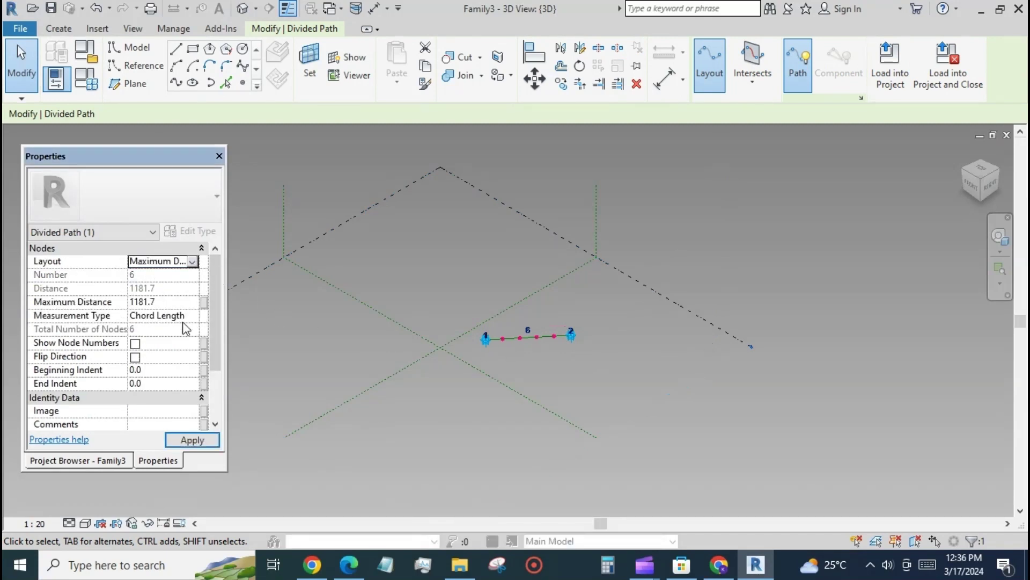
{"action": "left_click", "coordinate": [204, 304]}
{"action": "left_click", "coordinate": [125, 378]}
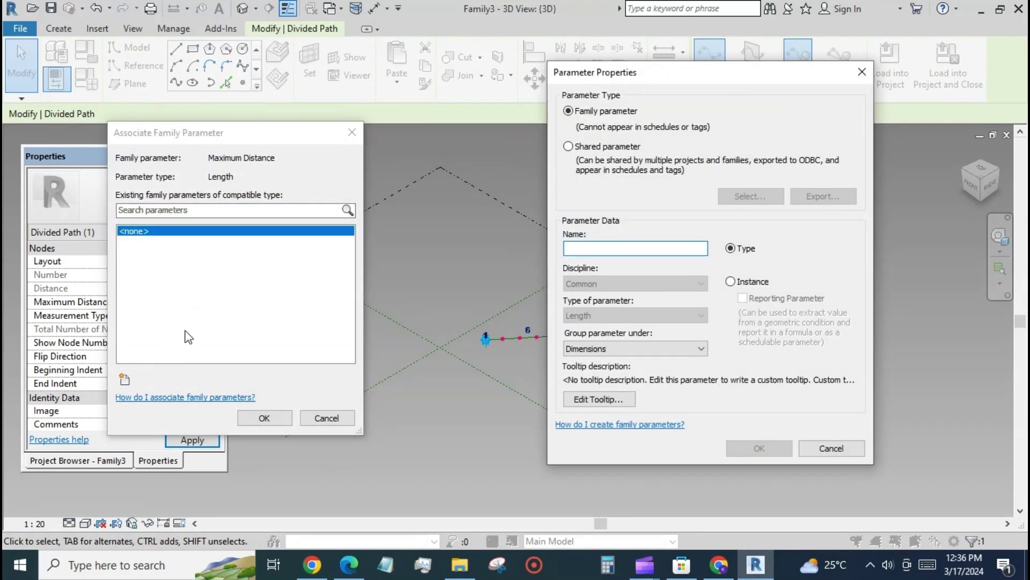
{"action": "type", "text": "d"}
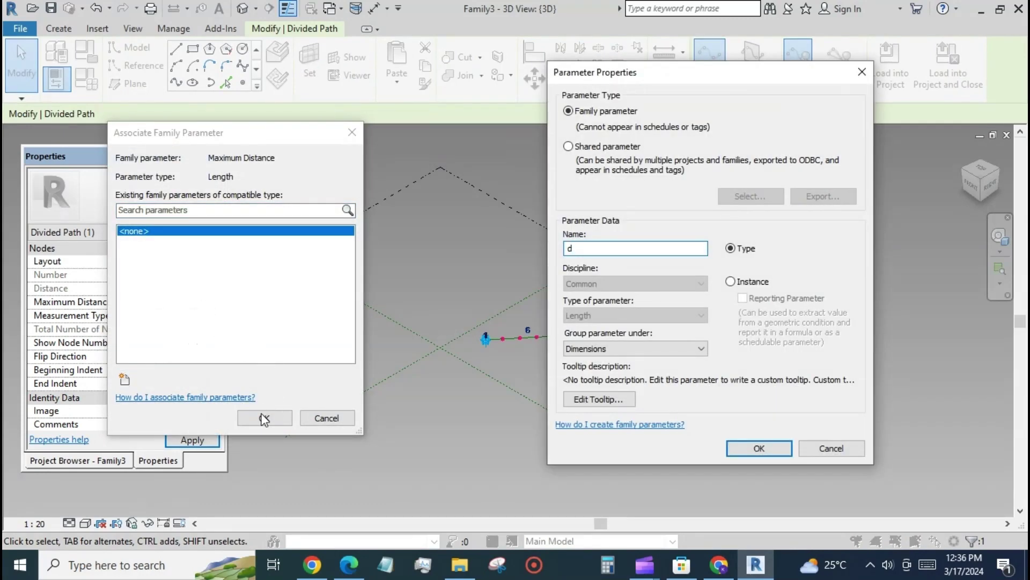
{"action": "left_click", "coordinate": [757, 449]}
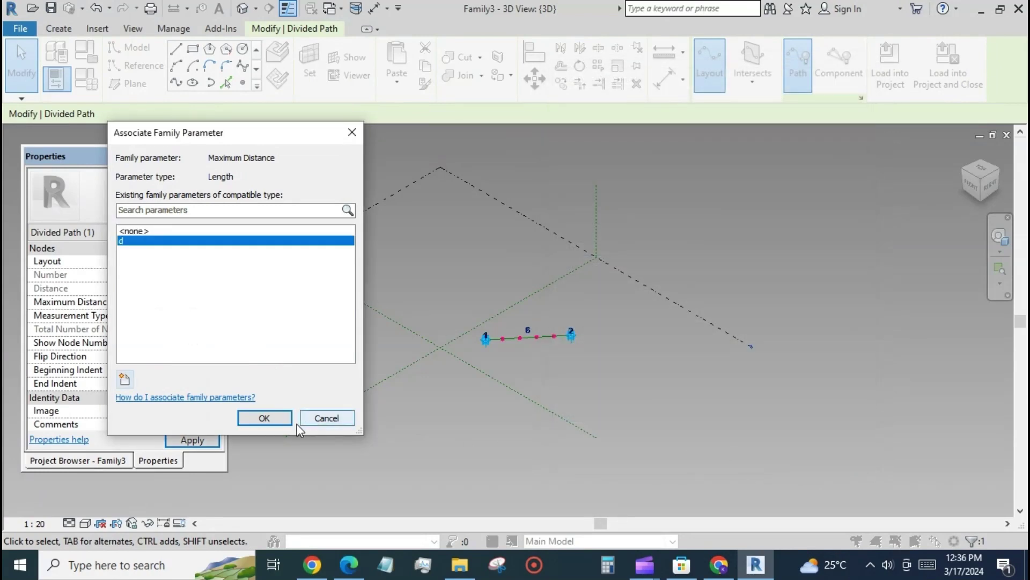
{"action": "left_click", "coordinate": [269, 421]}
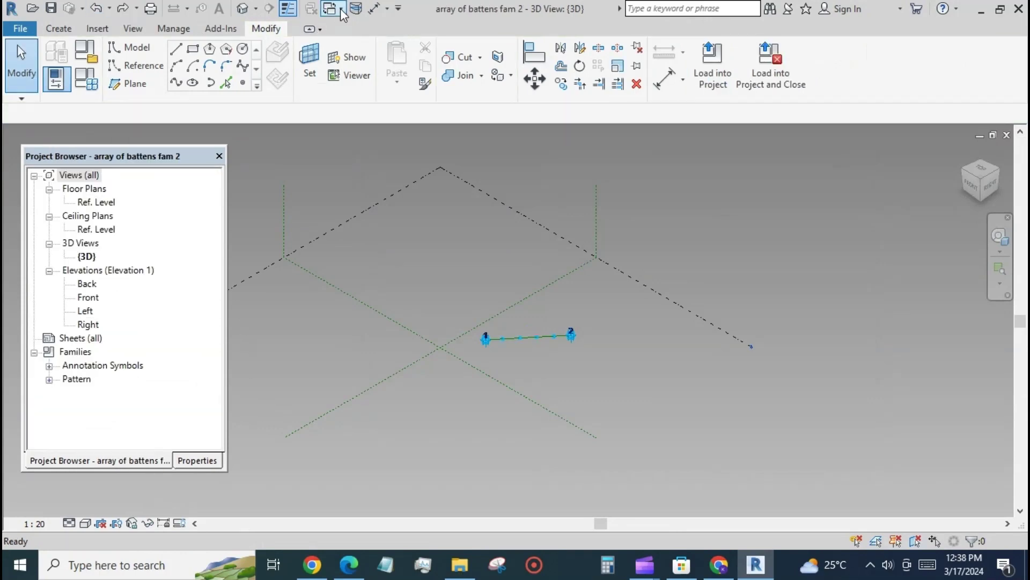
Step: Load array of battens fam 1 into this family and place a batten on a divided-path node
{"action": "left_click", "coordinate": [332, 8]}
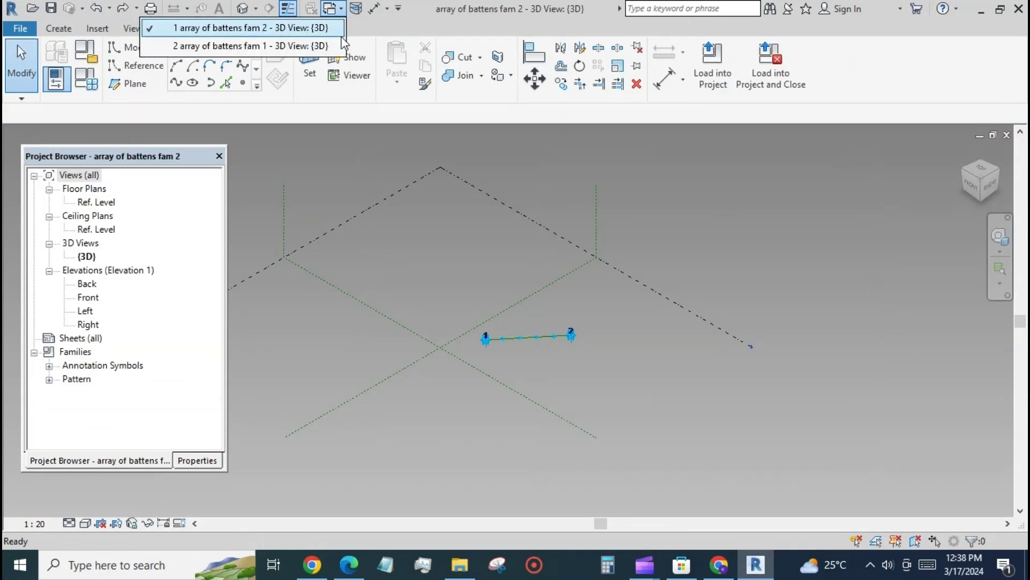
{"action": "left_click", "coordinate": [343, 45]}
{"action": "left_click", "coordinate": [712, 69]}
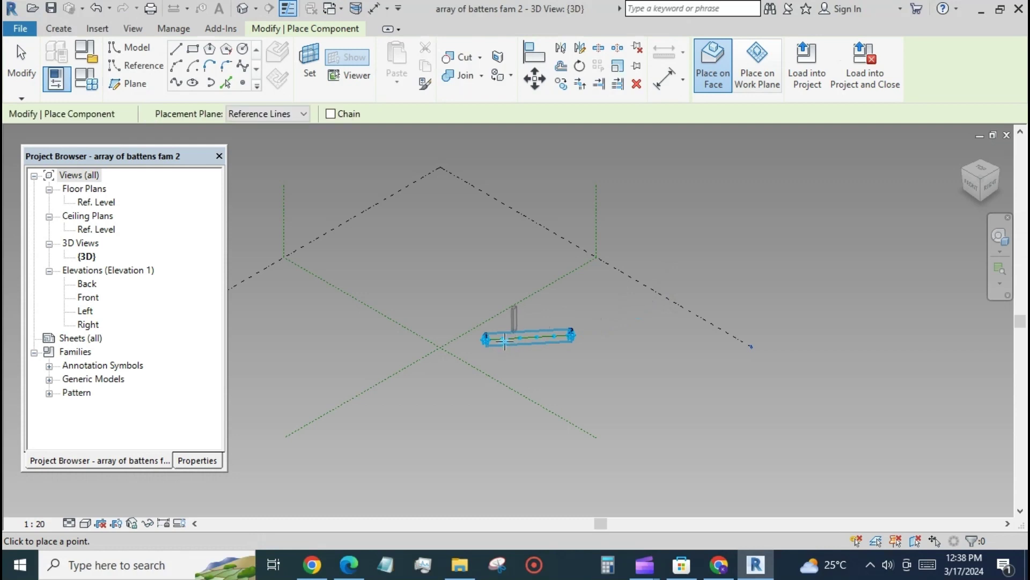
{"action": "scroll", "coordinate": [506, 339], "scroll_direction": "up", "scroll_amount": 2}
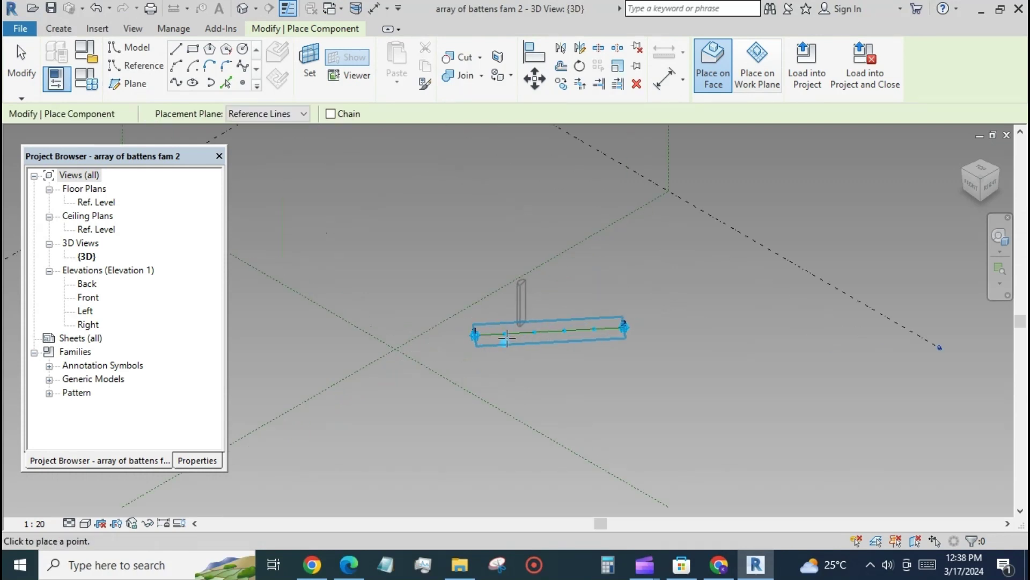
{"action": "scroll", "coordinate": [506, 337], "scroll_direction": "up", "scroll_amount": 2}
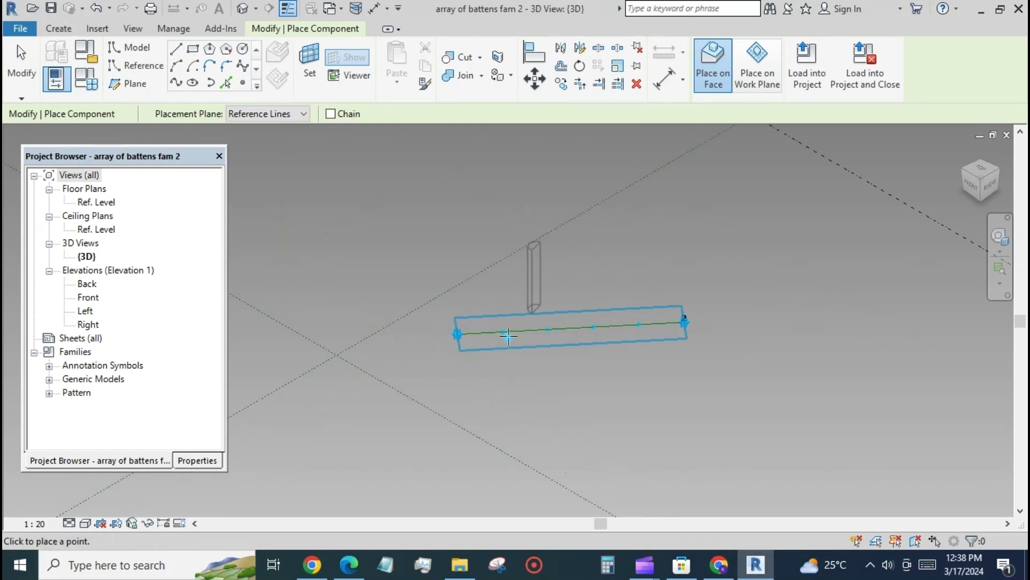
{"action": "left_click", "coordinate": [548, 328]}
{"action": "key", "text": "Escape"}
{"action": "key", "text": "Escape"}
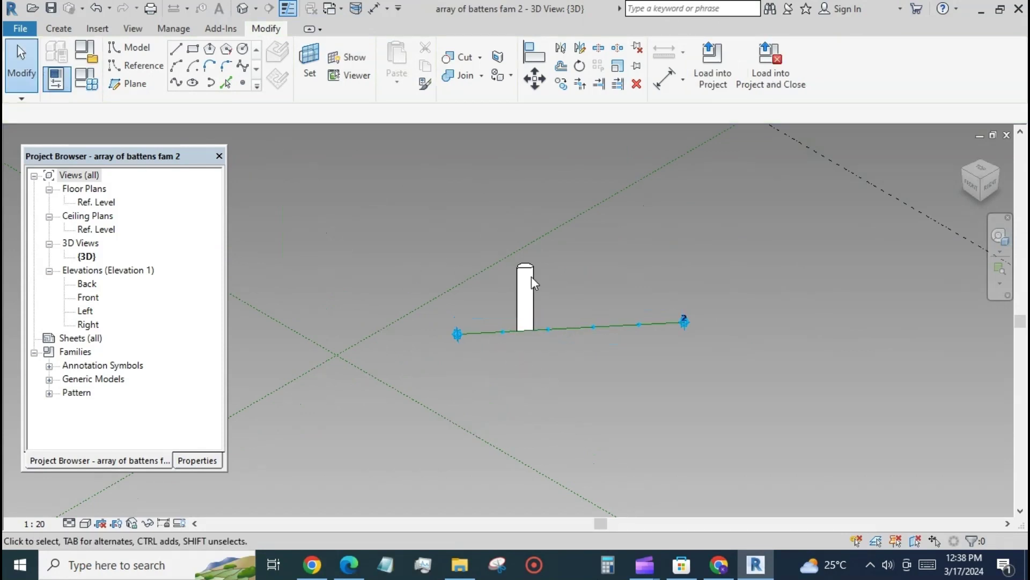
Step: Link the placed batten's material to a new host parameter 'mat'
{"action": "left_click", "coordinate": [536, 282]}
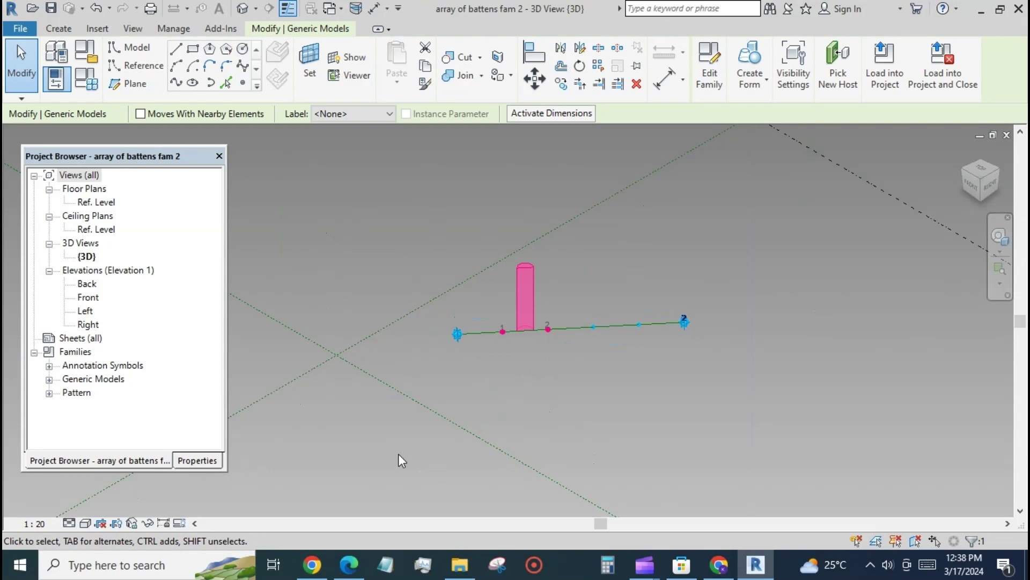
{"action": "left_click", "coordinate": [198, 460]}
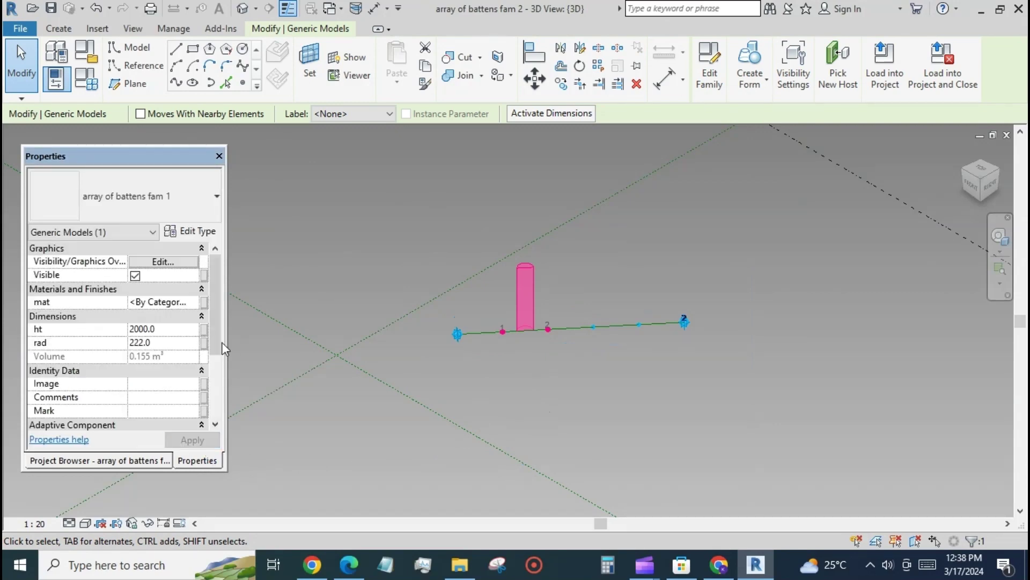
{"action": "left_click", "coordinate": [204, 302]}
{"action": "left_click", "coordinate": [125, 379]}
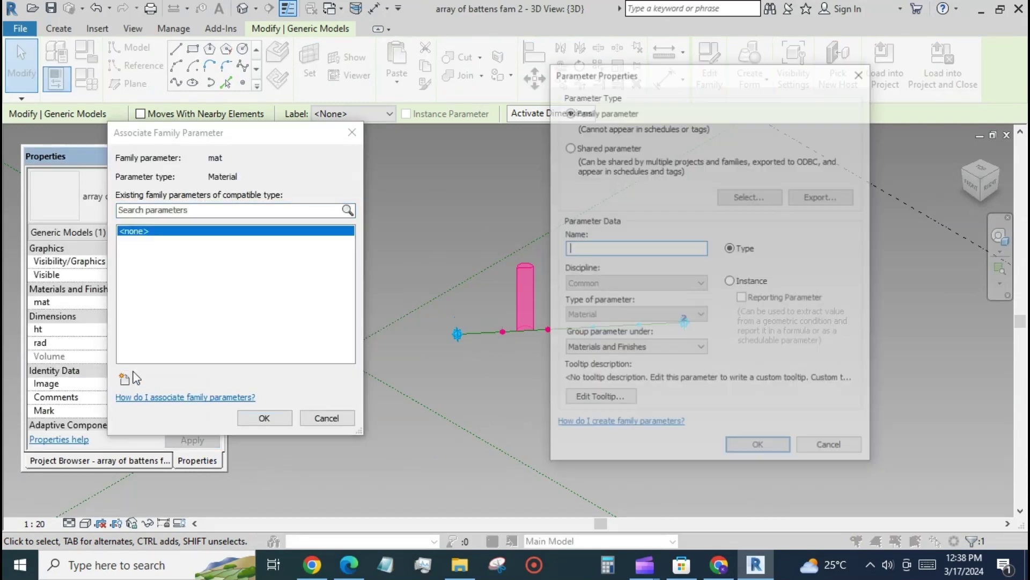
{"action": "type", "text": "mat"}
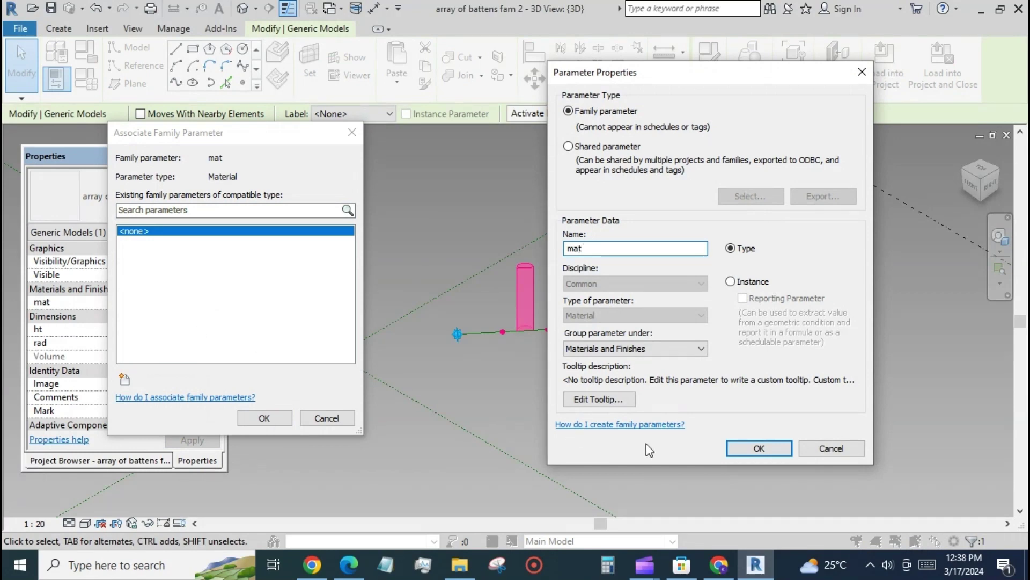
{"action": "left_click", "coordinate": [734, 448]}
{"action": "left_click", "coordinate": [264, 417]}
Step: Link the batten's height and radius to new parameters 'ht' and 'rad'
{"action": "left_click", "coordinate": [204, 329]}
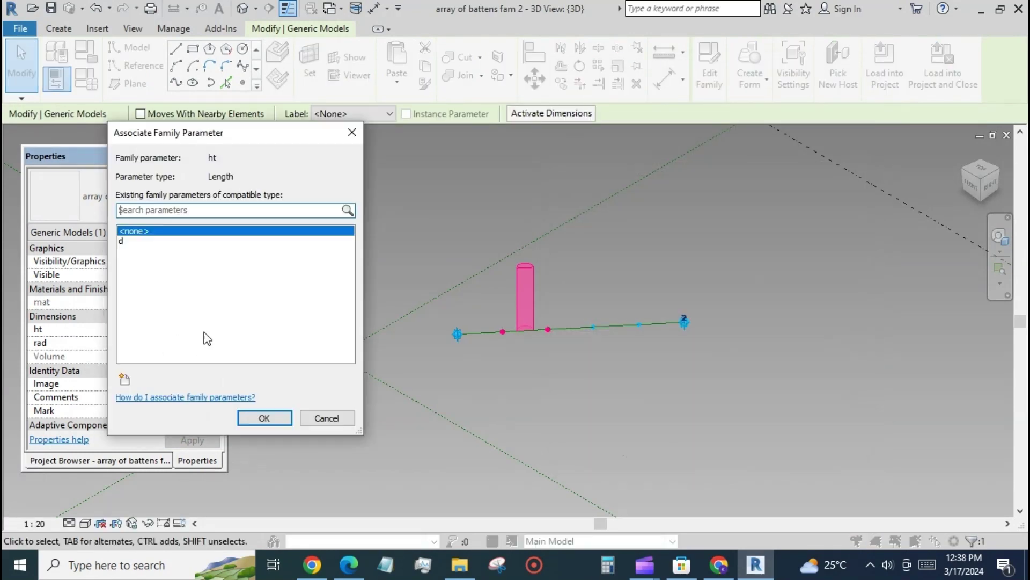
{"action": "type", "text": "ht"}
{"action": "left_click", "coordinate": [125, 378]}
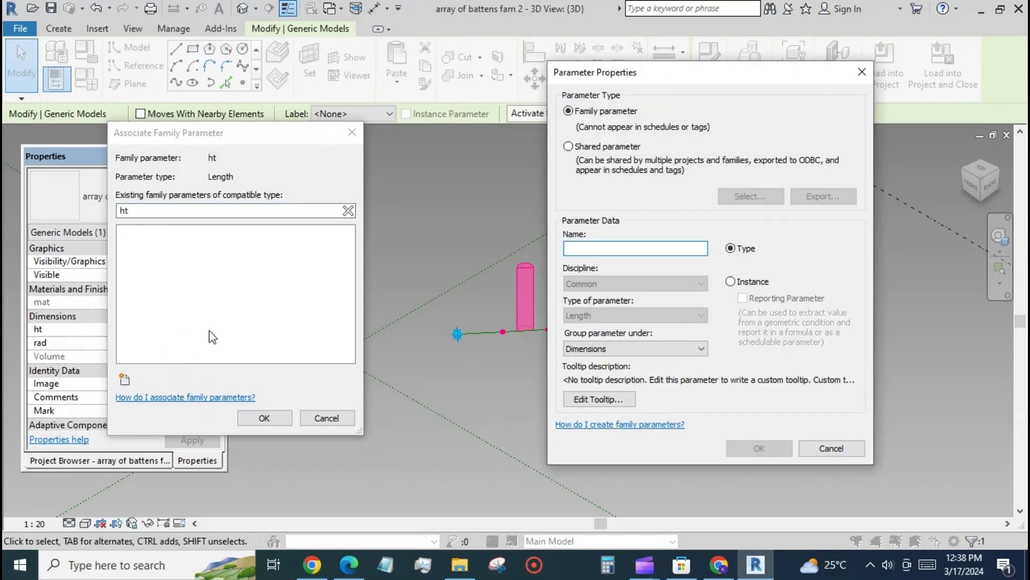
{"action": "type", "text": "ht"}
{"action": "left_click", "coordinate": [759, 448]}
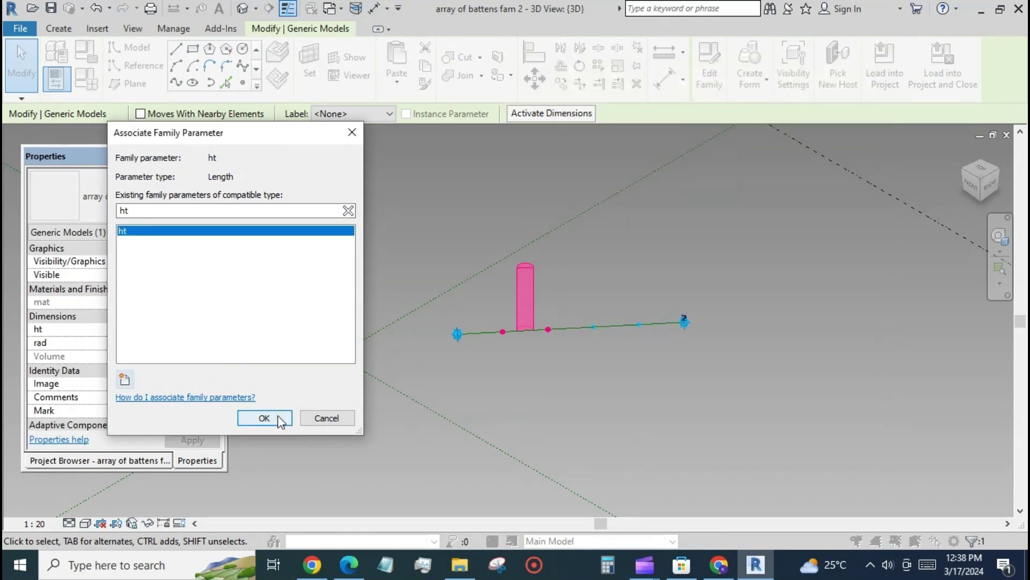
{"action": "left_click", "coordinate": [264, 417]}
{"action": "left_click", "coordinate": [204, 343]}
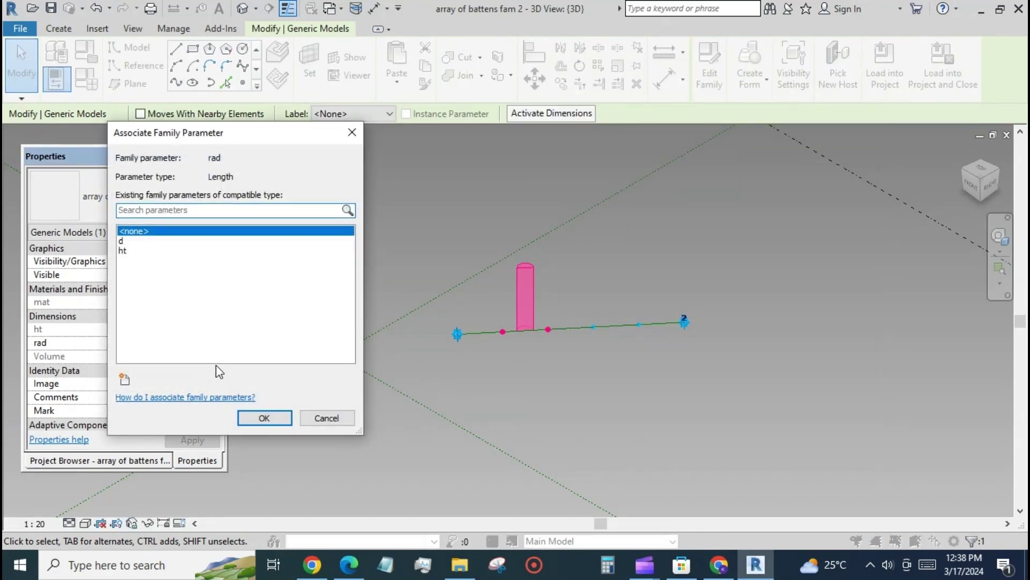
{"action": "left_click", "coordinate": [125, 379]}
{"action": "type", "text": "rad"}
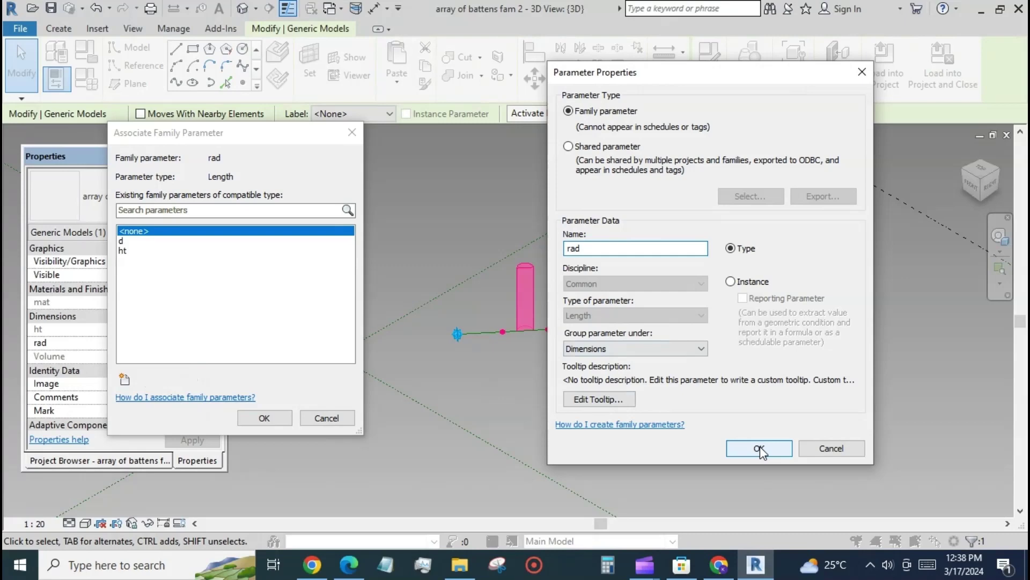
{"action": "left_click", "coordinate": [759, 448]}
{"action": "left_click", "coordinate": [278, 414]}
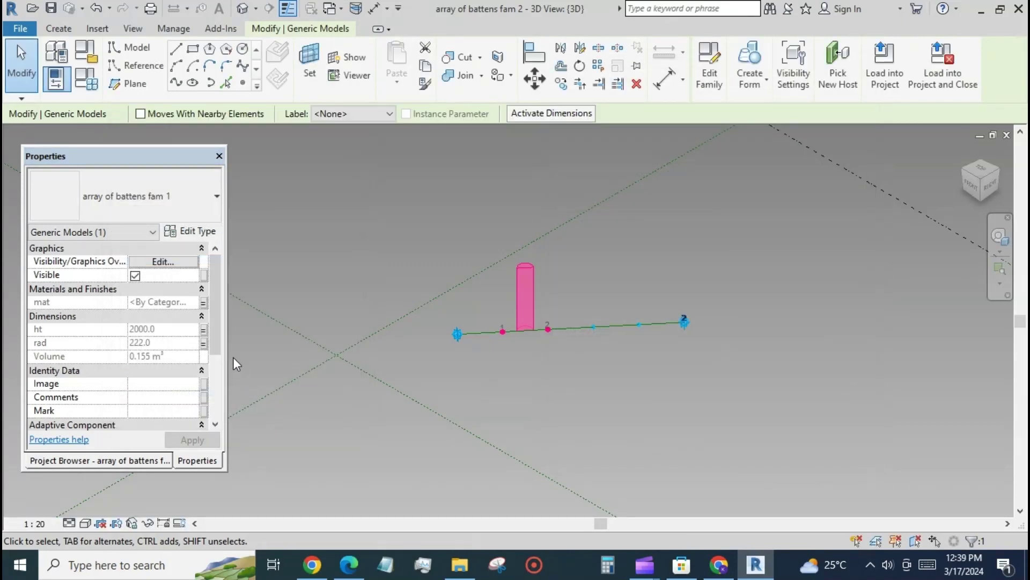
Step: Link the batten's vis f and vis s to new Yes/No parameters 'v f' and 'v s'
{"action": "scroll", "coordinate": [211, 366], "scroll_direction": "down", "scroll_amount": 3}
{"action": "scroll", "coordinate": [212, 366], "scroll_direction": "down", "scroll_amount": 1}
{"action": "left_click", "coordinate": [205, 370]}
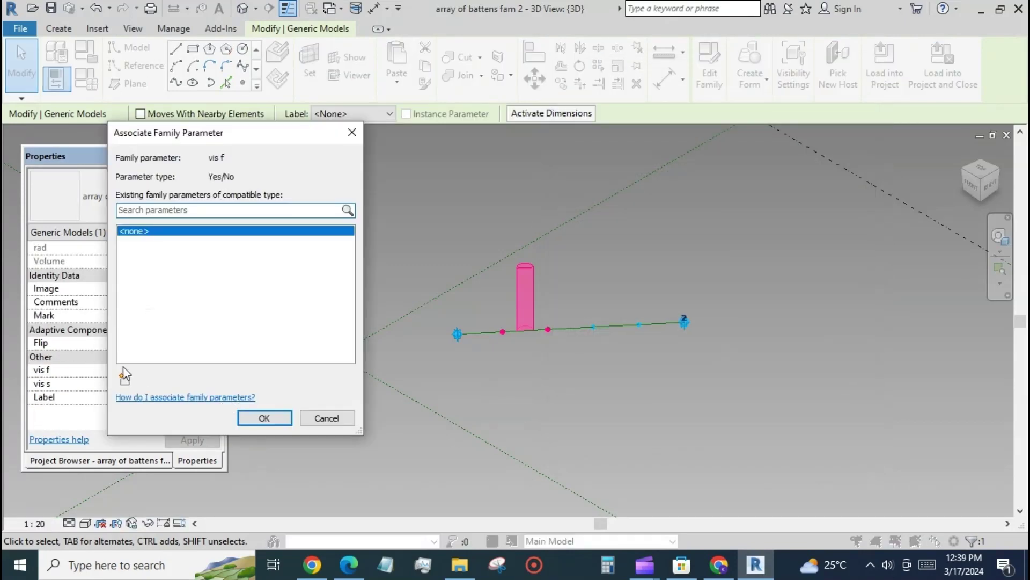
{"action": "left_click", "coordinate": [125, 378]}
{"action": "type", "text": "v f"}
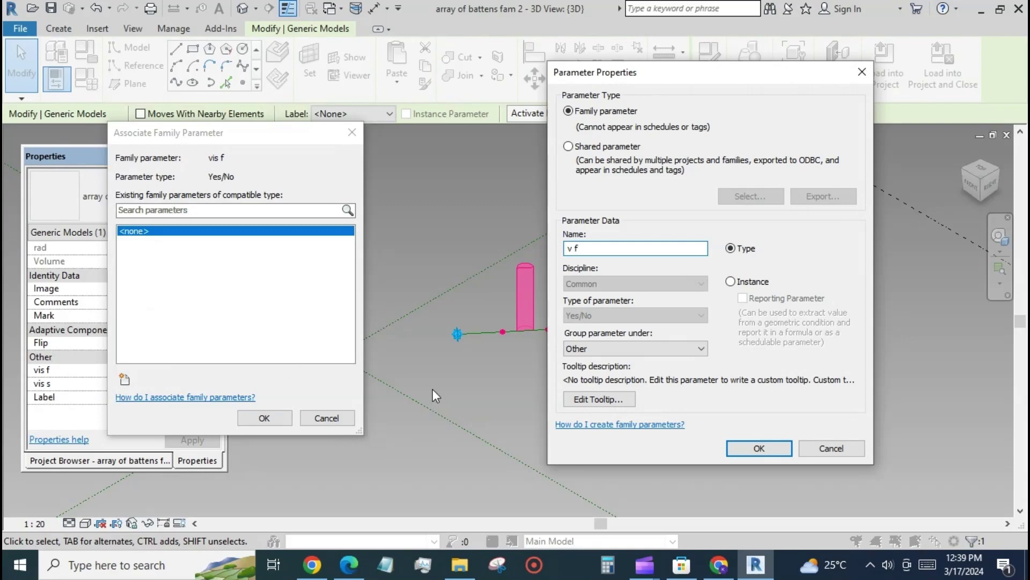
{"action": "left_click", "coordinate": [757, 447]}
{"action": "left_click", "coordinate": [265, 417]}
{"action": "left_click", "coordinate": [205, 384]}
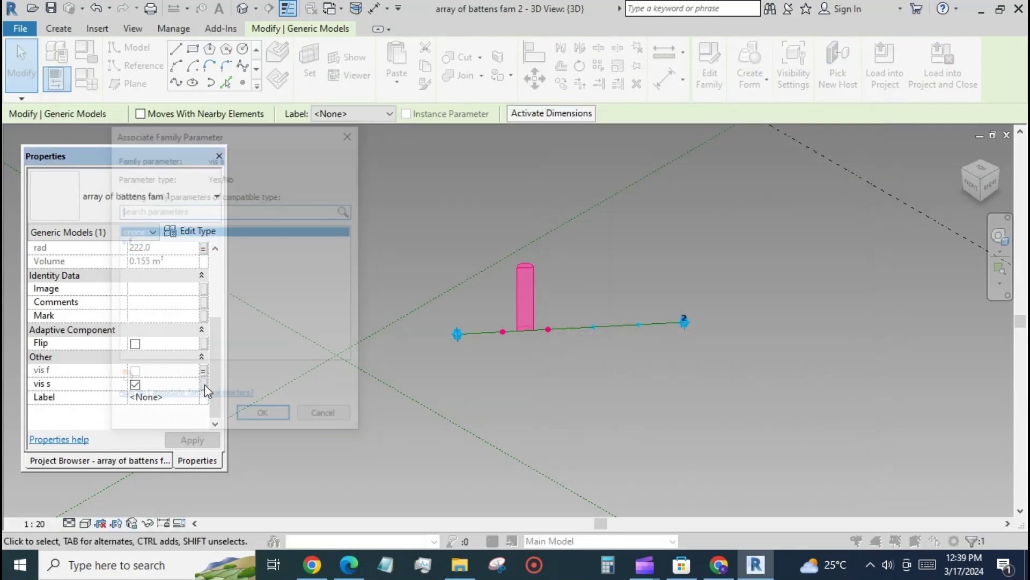
{"action": "left_click", "coordinate": [125, 379]}
{"action": "type", "text": "v s"}
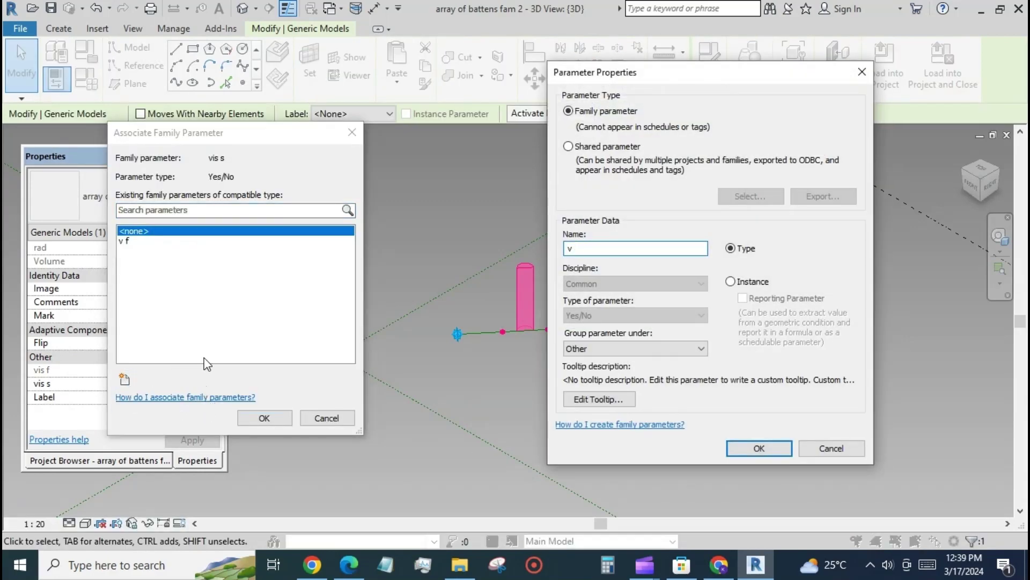
{"action": "left_click", "coordinate": [759, 448]}
{"action": "left_click", "coordinate": [265, 417]}
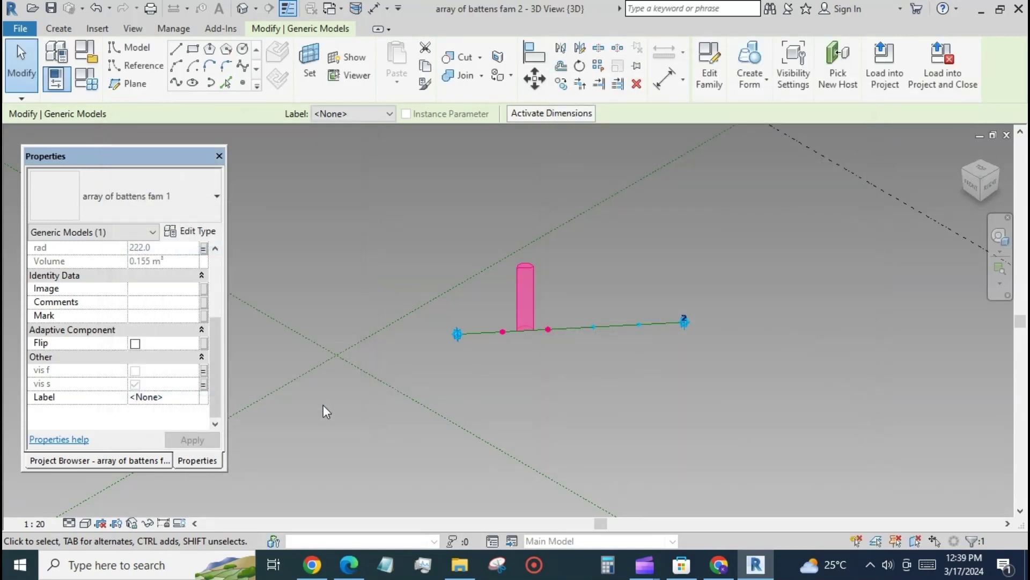
{"action": "left_click", "coordinate": [582, 393]}
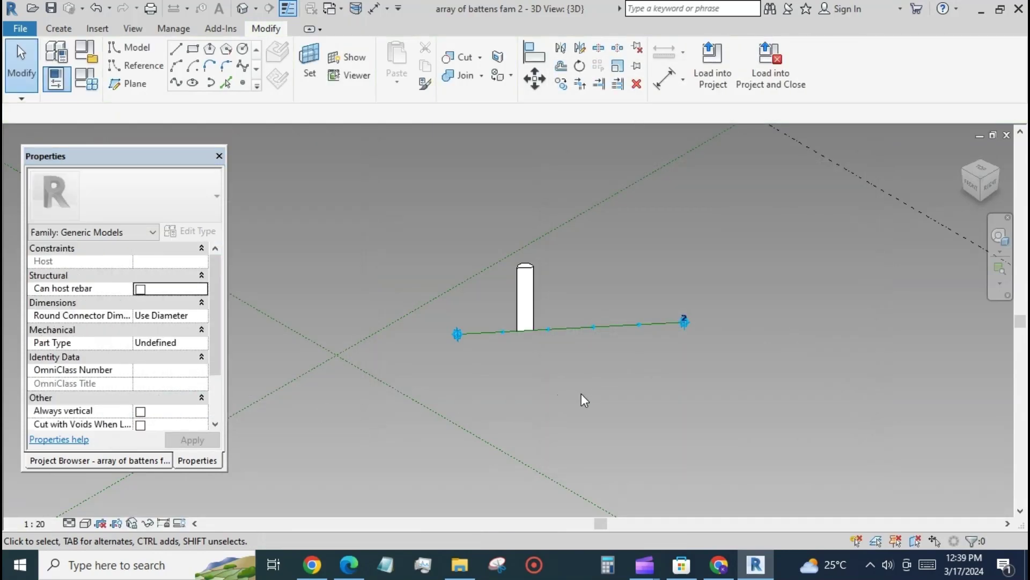
Step: In Family Types, turn v f on and v s off and apply
{"action": "left_click", "coordinate": [97, 88]}
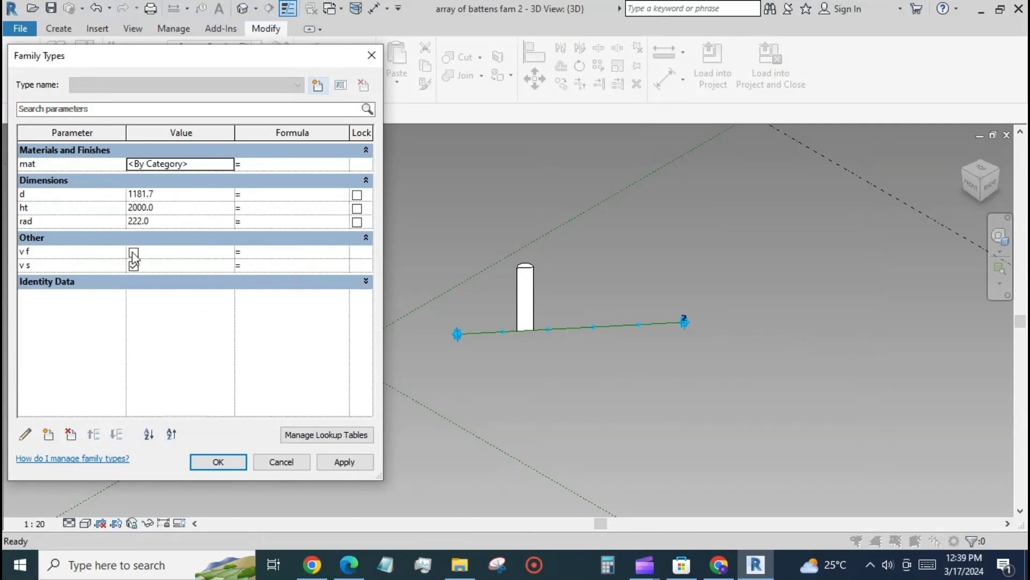
{"action": "left_click", "coordinate": [134, 252]}
{"action": "left_click", "coordinate": [134, 266]}
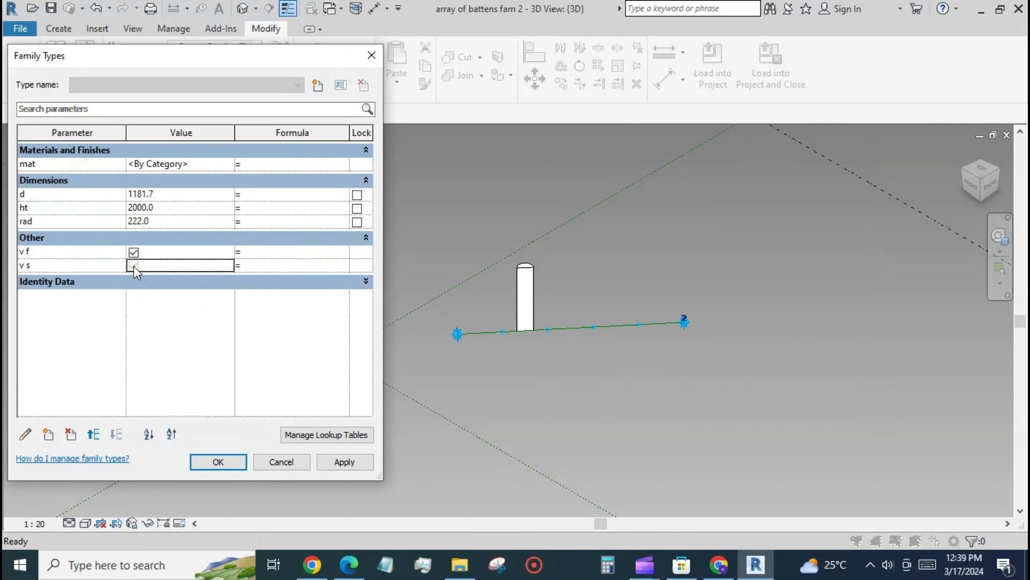
{"action": "left_click", "coordinate": [338, 462]}
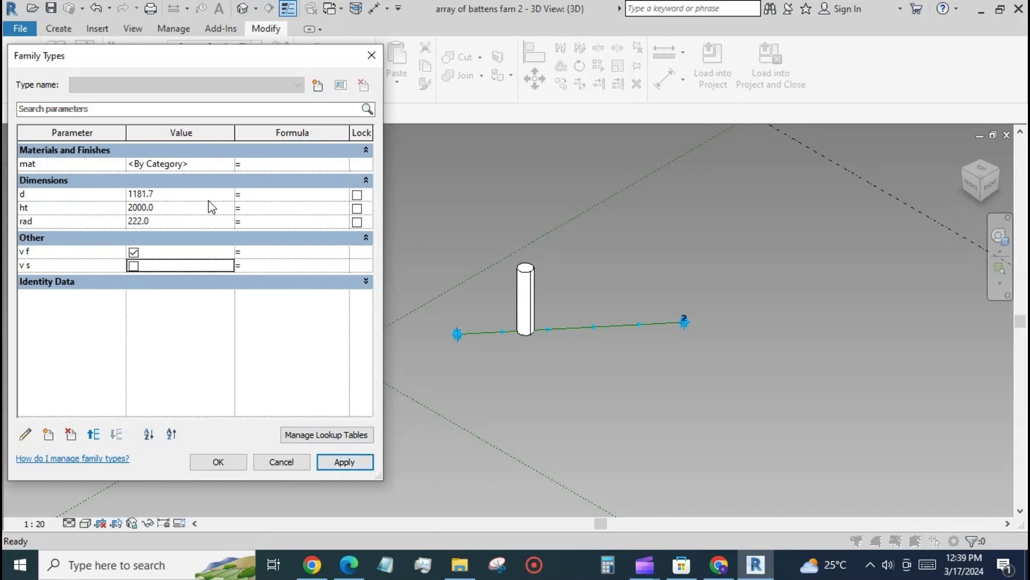
Step: Add parameter 'sp' = 100 and give d the formula 2 * rad + sp
{"action": "left_click", "coordinate": [48, 434]}
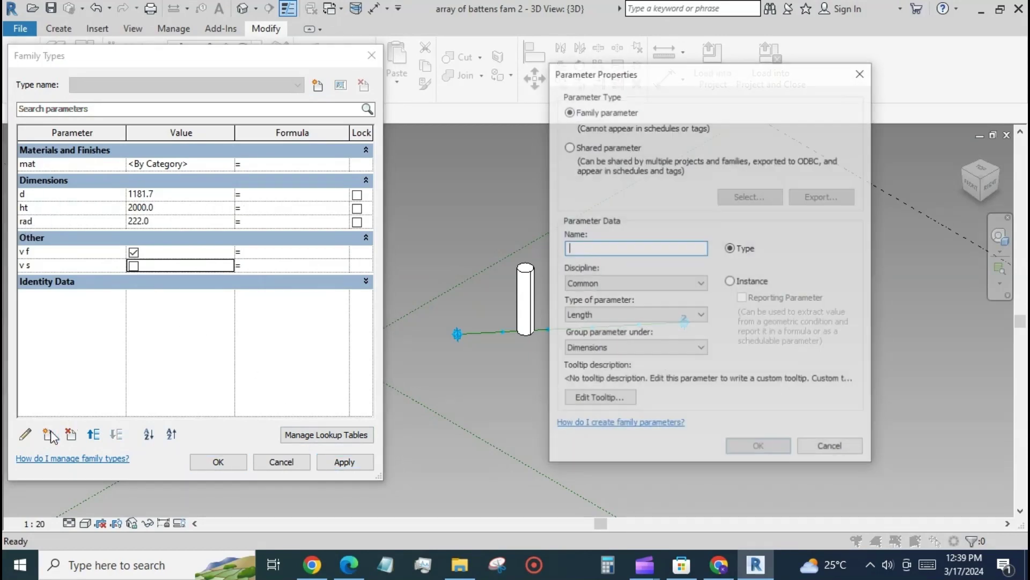
{"action": "type", "text": "sp"}
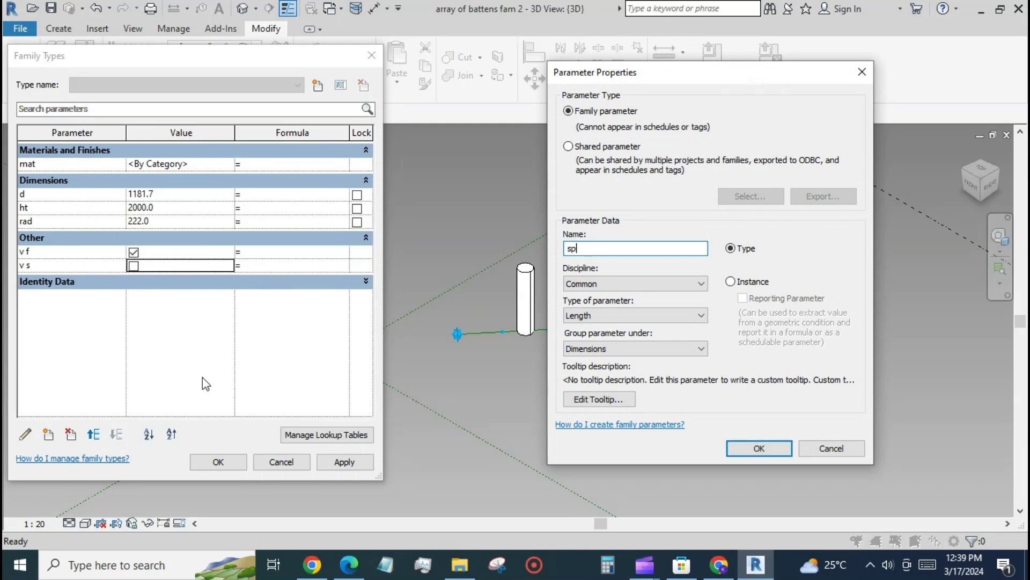
{"action": "type", "text": "ac"}
{"action": "key", "text": "BackSpace"}
{"action": "key", "text": "BackSpace"}
{"action": "key", "text": "BackSpace"}
{"action": "left_click", "coordinate": [752, 446]}
{"action": "left_click", "coordinate": [223, 234]}
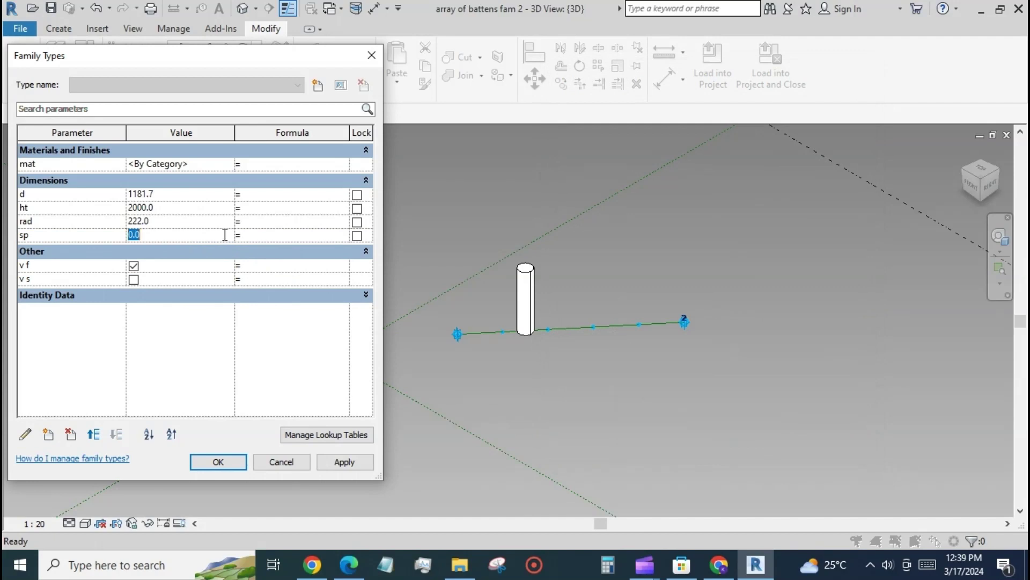
{"action": "type", "text": "100"}
{"action": "left_click", "coordinate": [254, 207]}
{"action": "left_click", "coordinate": [260, 195]}
{"action": "type", "text": "2"}
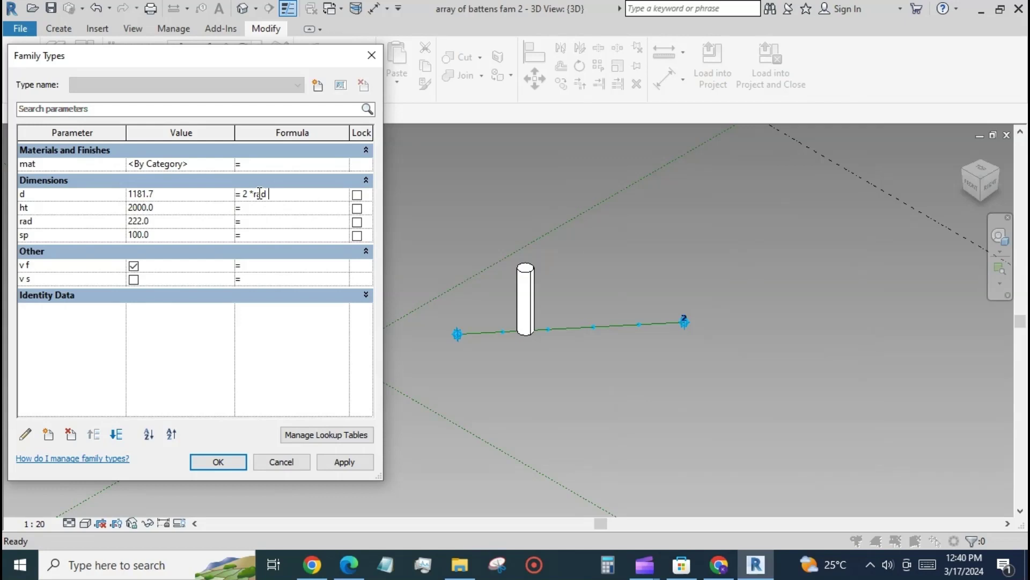
{"action": "type", "text": "*rad +sp"}
{"action": "left_click", "coordinate": [347, 462]}
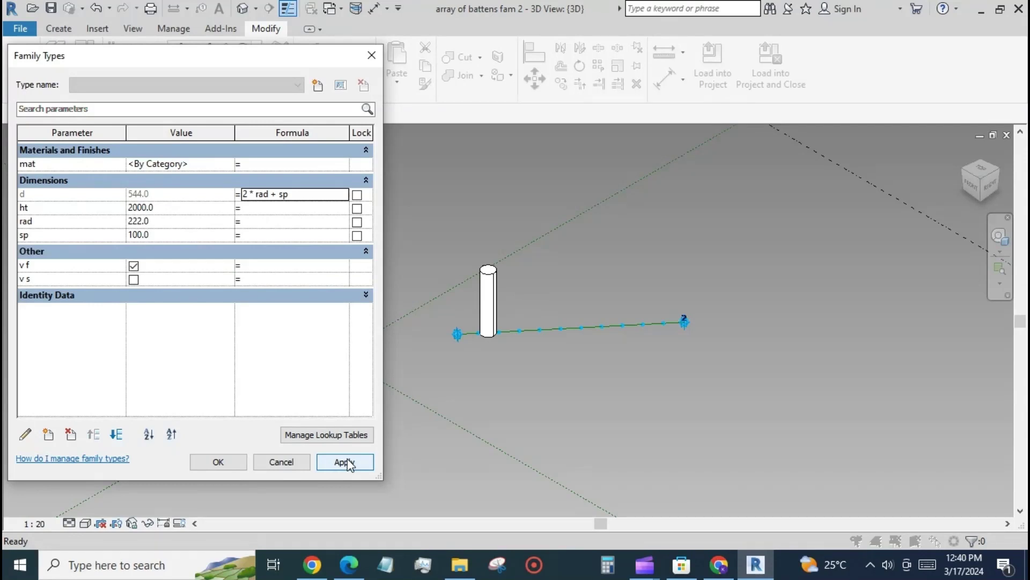
Step: Create a new family type and begin renaming it
{"action": "left_click", "coordinate": [317, 86]}
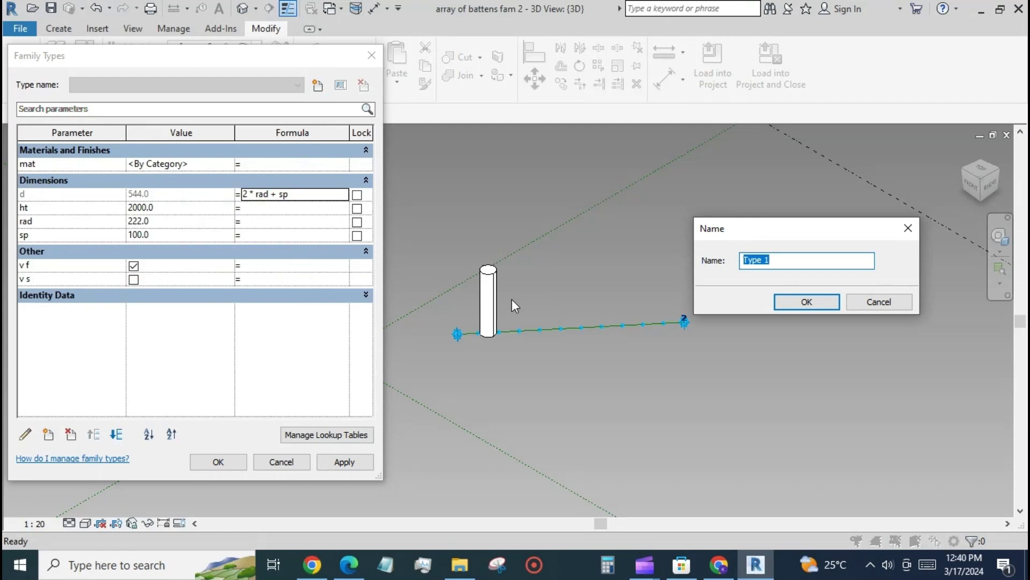
{"action": "left_click", "coordinate": [779, 257]}
{"action": "type", "text": "vis f"}
Step: Confirm the name Type 1 vis f and add a second type named Type 2 vis s
{"action": "left_click", "coordinate": [806, 302]}
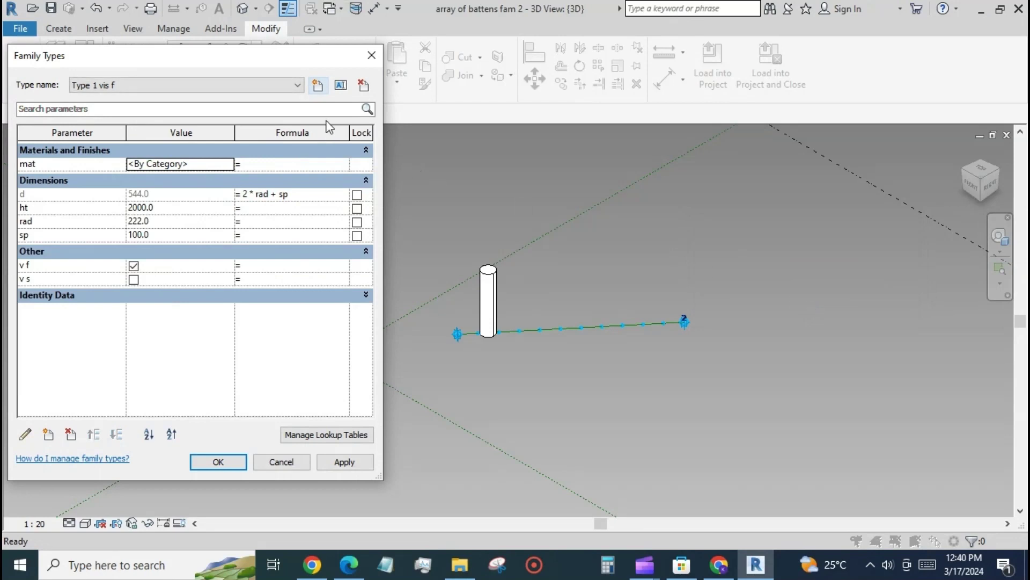
{"action": "left_click", "coordinate": [318, 85]}
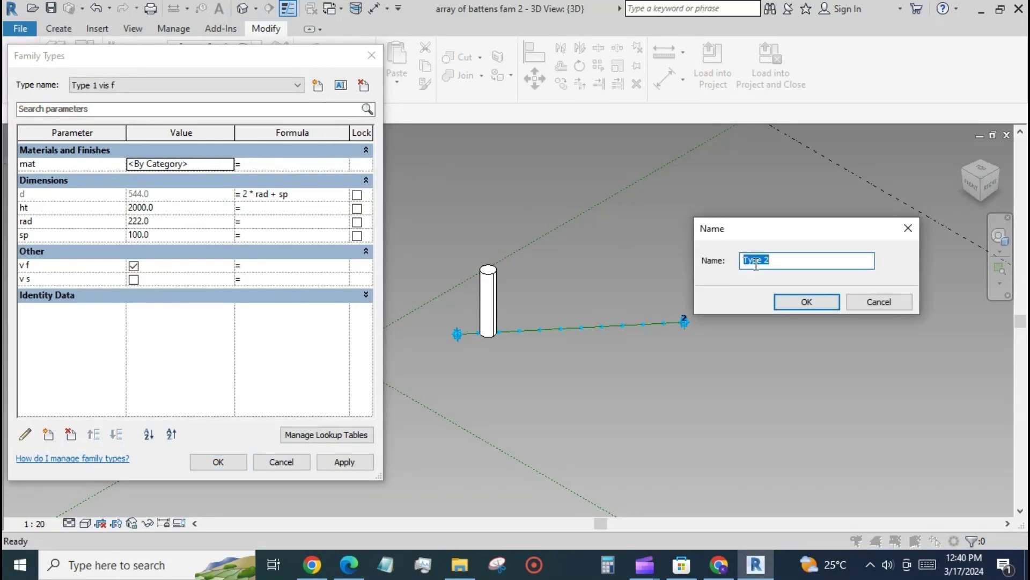
{"action": "left_click", "coordinate": [776, 262]}
{"action": "type", "text": "vis s"}
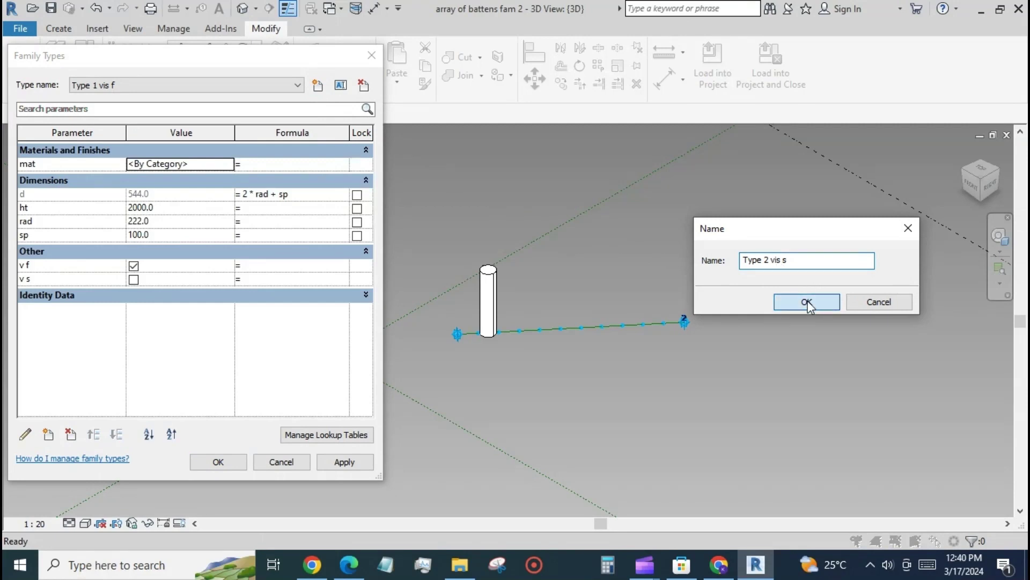
{"action": "left_click", "coordinate": [808, 302]}
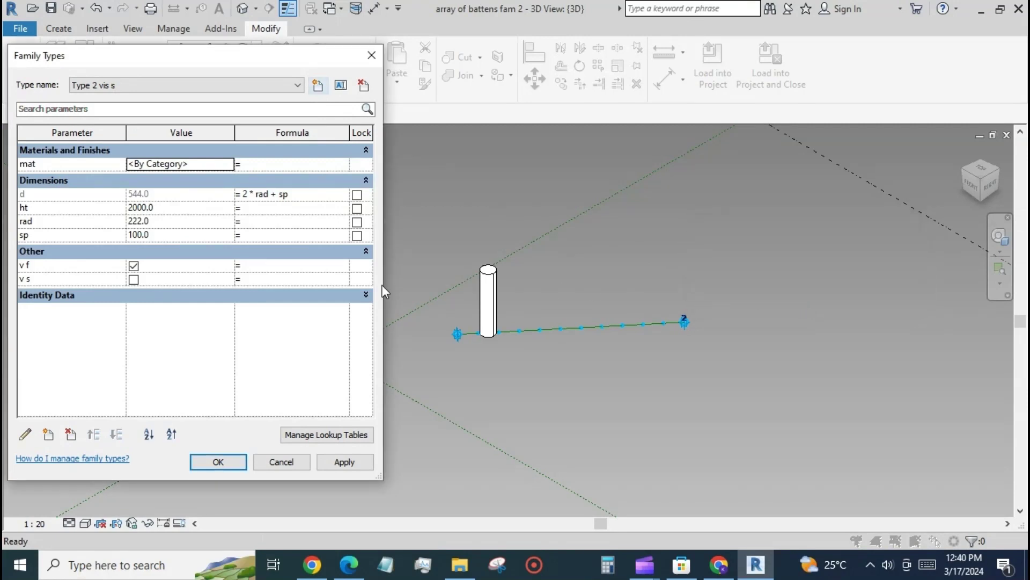
Step: Give Type 2 vis s v s on, v f off, ht 1000, rad 500 and sp 50
{"action": "left_click", "coordinate": [134, 279]}
{"action": "left_click", "coordinate": [134, 265]}
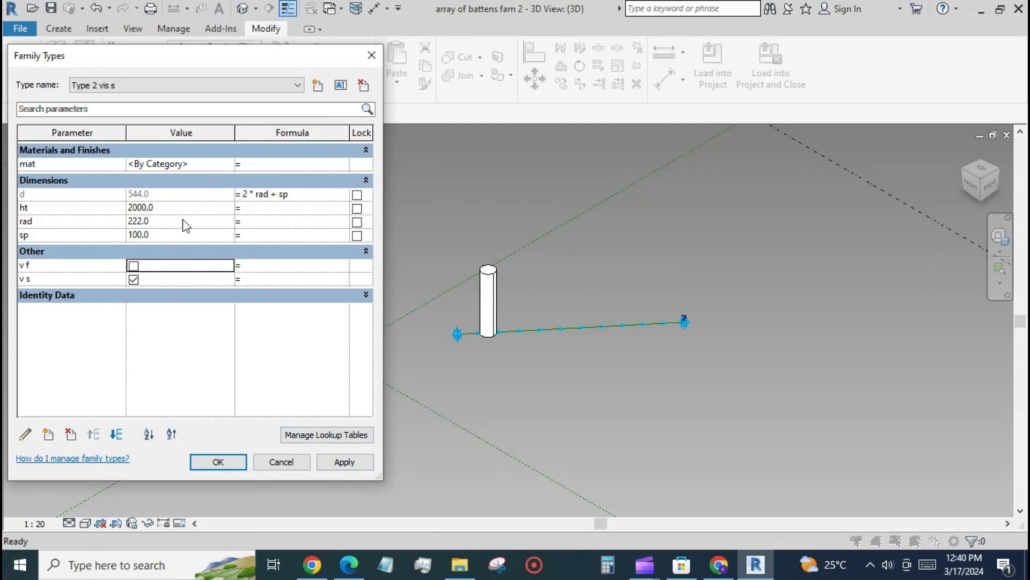
{"action": "left_click", "coordinate": [176, 207]}
{"action": "type", "text": "10"}
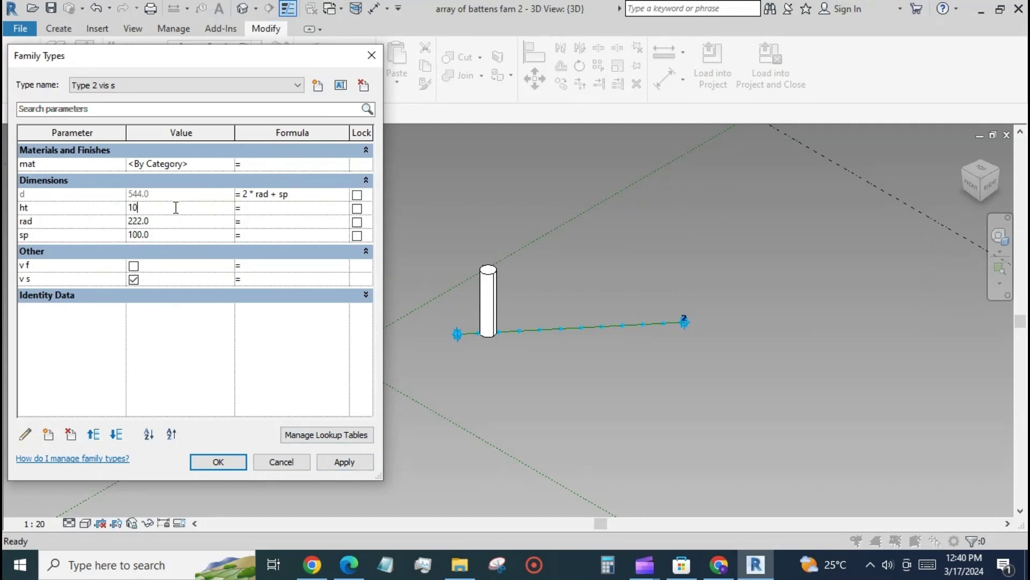
{"action": "type", "text": "00"}
{"action": "left_click", "coordinate": [181, 222]}
{"action": "type", "text": "500"}
{"action": "left_click", "coordinate": [176, 235]}
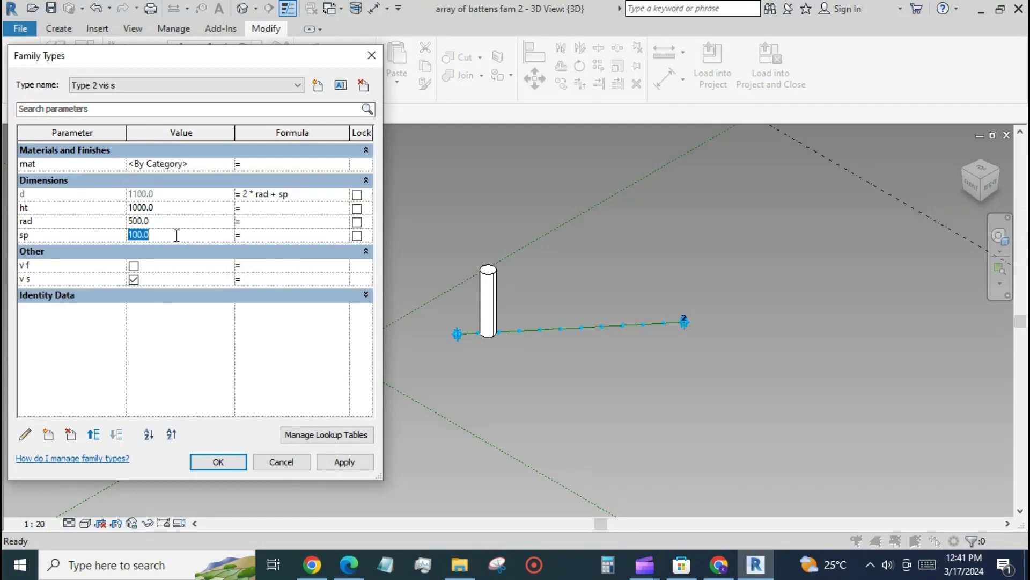
{"action": "type", "text": "50"}
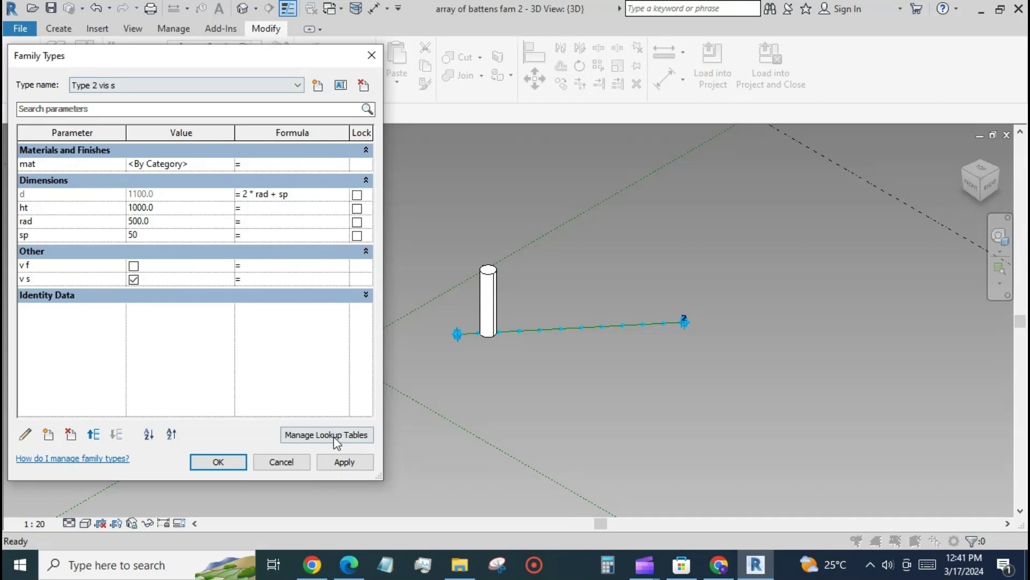
Step: Set Type 1 vis f radius to 200 and repeat the cylinder along the divided path
{"action": "left_click", "coordinate": [344, 462]}
{"action": "left_click", "coordinate": [297, 84]}
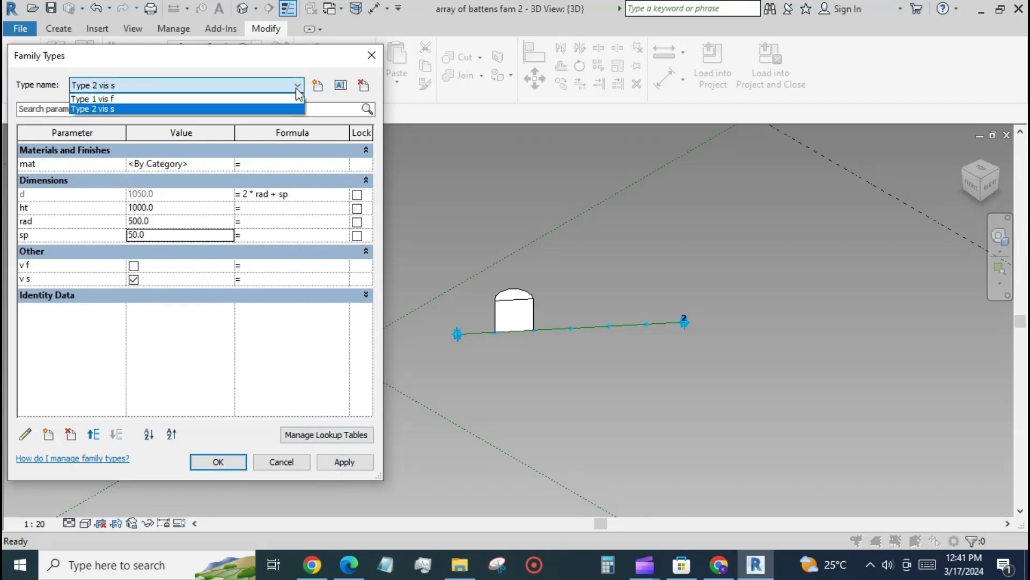
{"action": "left_click", "coordinate": [284, 99]}
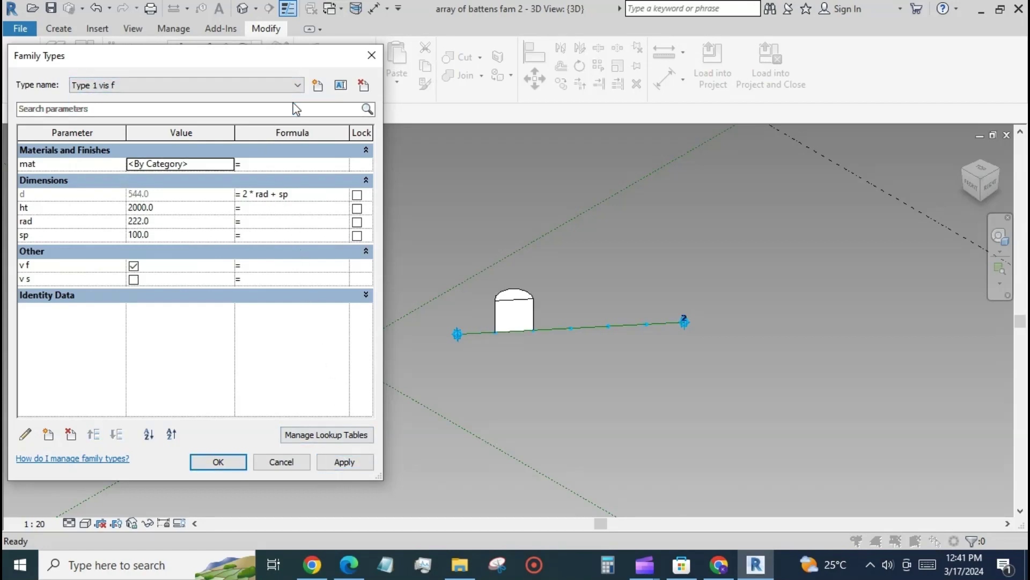
{"action": "left_click", "coordinate": [193, 222]}
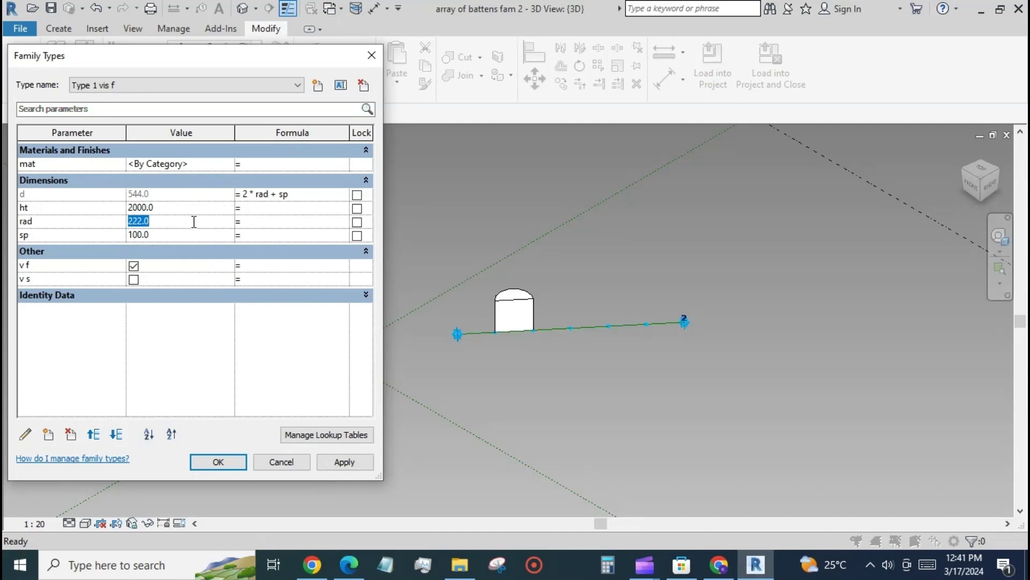
{"action": "type", "text": "200"}
{"action": "left_click", "coordinate": [344, 462]}
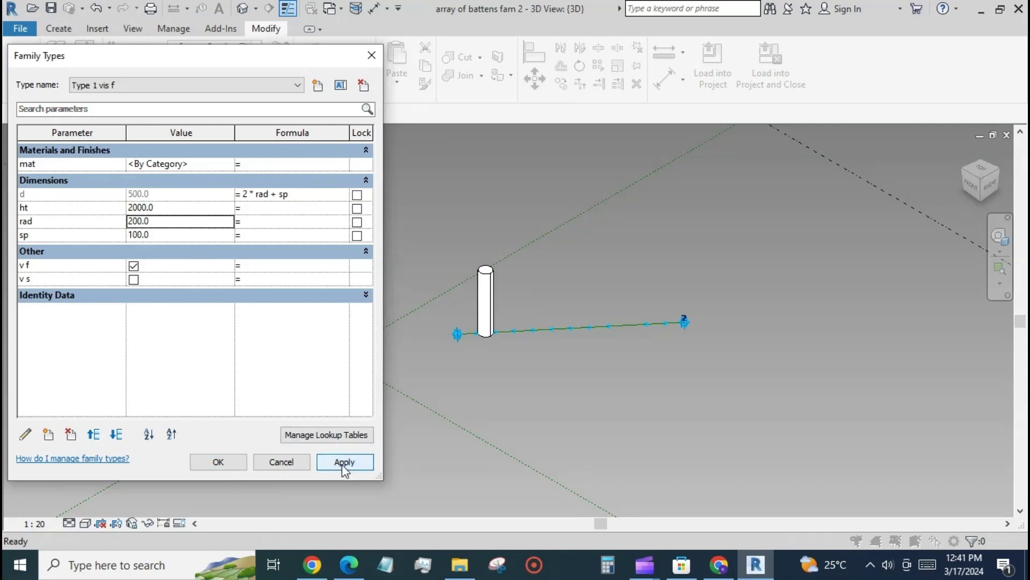
{"action": "left_click", "coordinate": [218, 462]}
{"action": "left_click", "coordinate": [492, 304]}
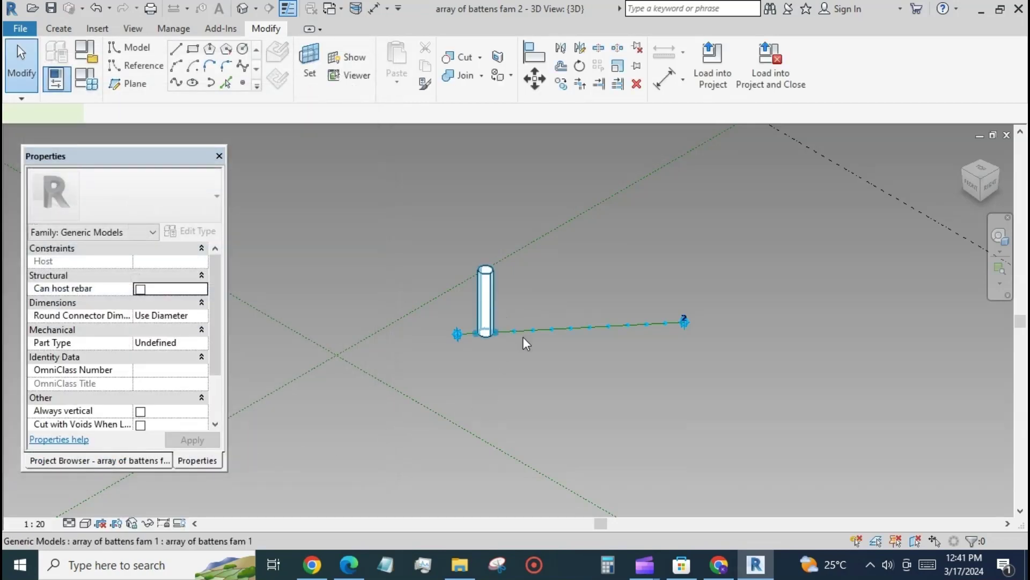
{"action": "left_click", "coordinate": [597, 69]}
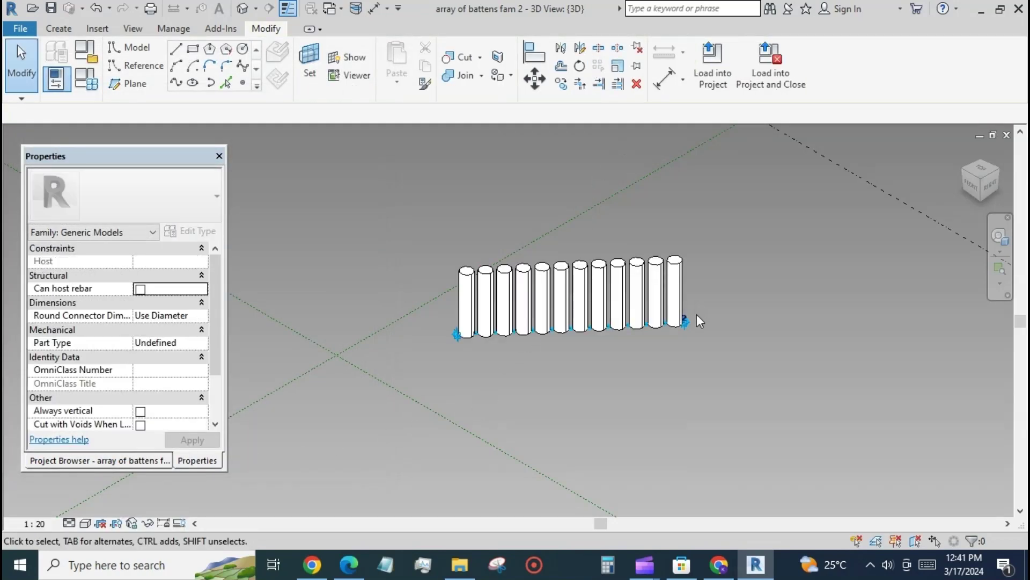
Step: Preview Type 2 vis s on the batten row, then return to Type 1 vis f
{"action": "left_click", "coordinate": [85, 79]}
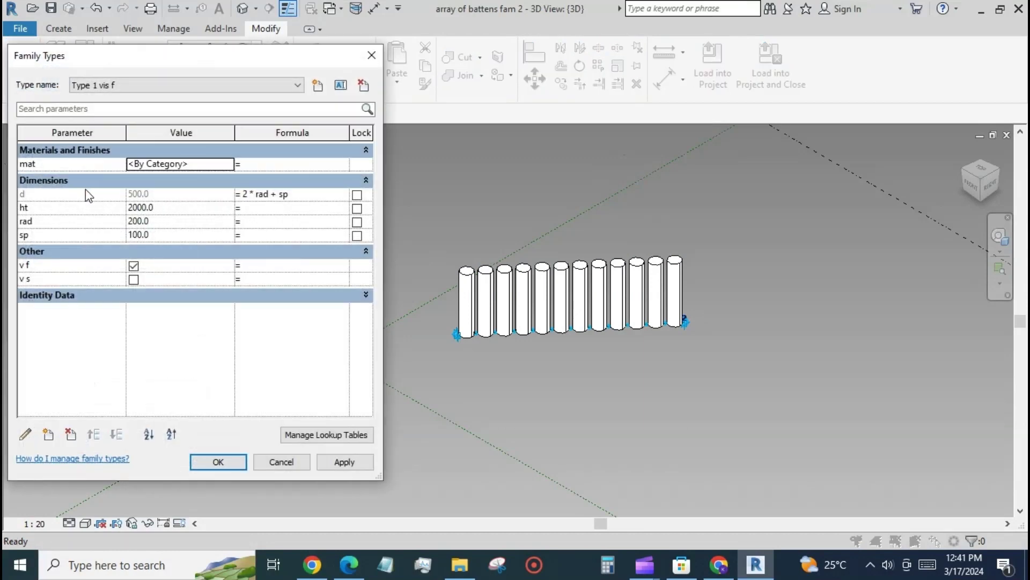
{"action": "left_click", "coordinate": [298, 85]}
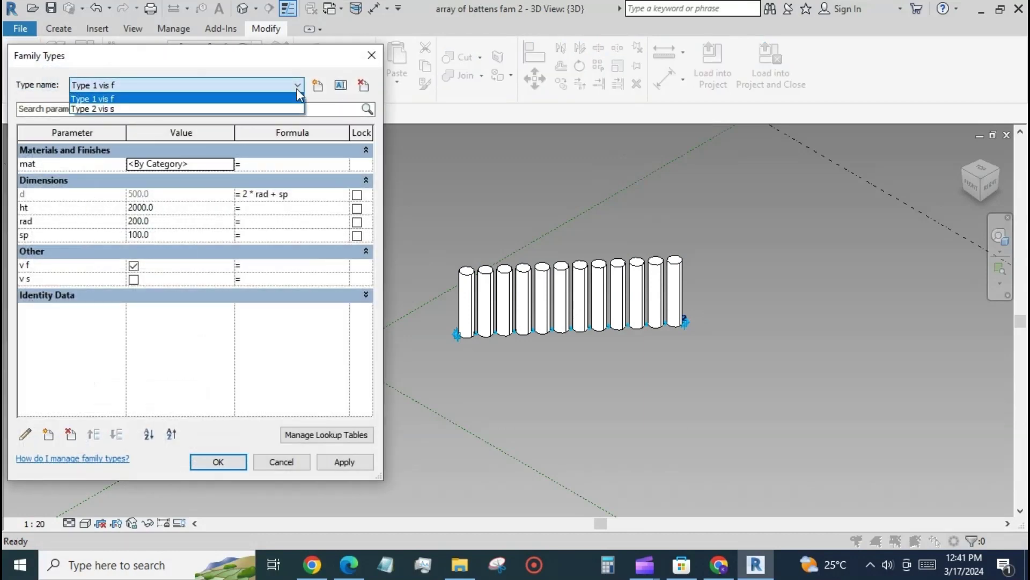
{"action": "left_click", "coordinate": [295, 110]}
{"action": "left_click", "coordinate": [343, 463]}
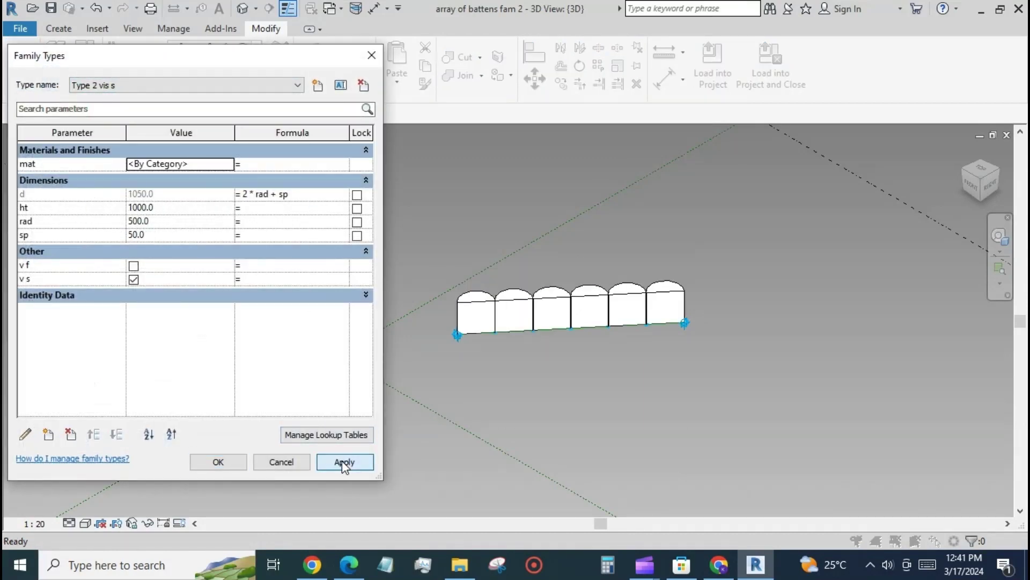
{"action": "left_click", "coordinate": [297, 85]}
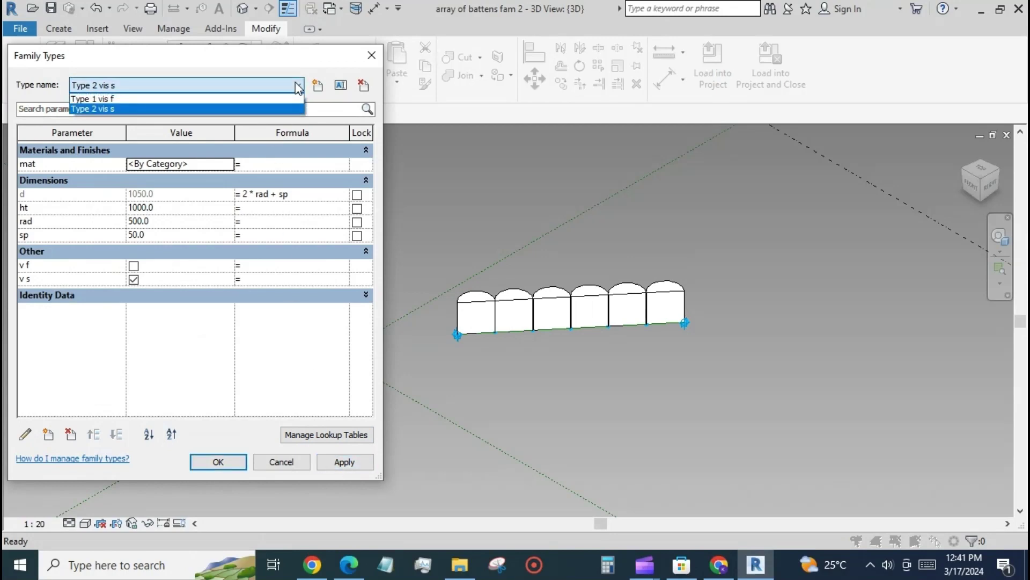
{"action": "left_click", "coordinate": [296, 99]}
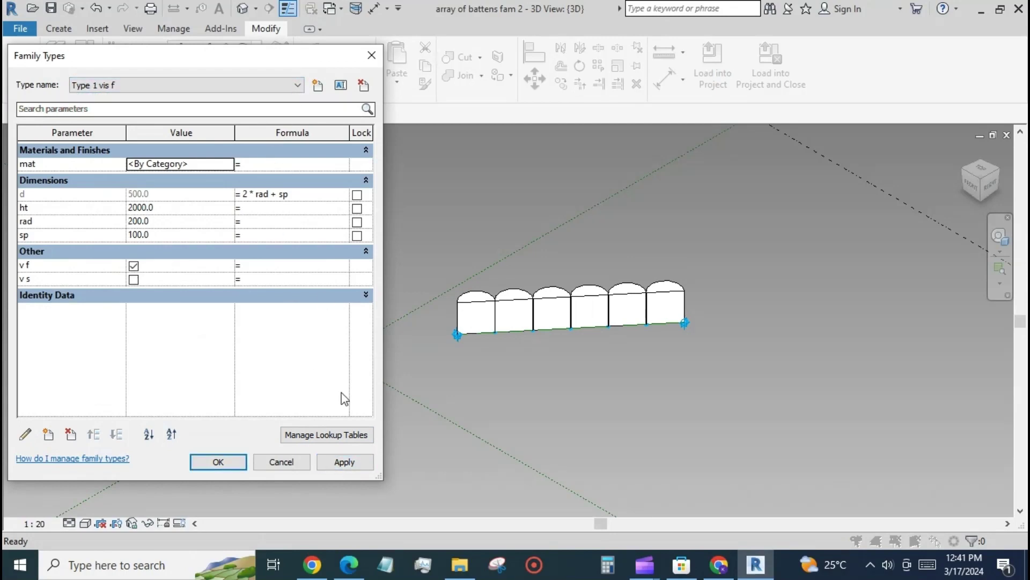
{"action": "left_click", "coordinate": [351, 462]}
{"action": "left_click", "coordinate": [227, 465]}
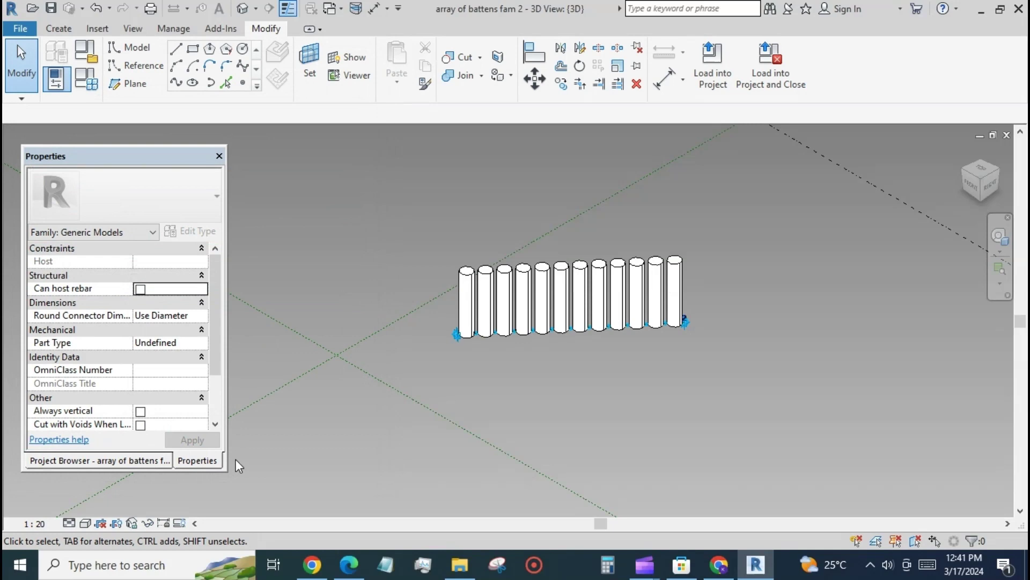
Step: Create a new project from the US Metric DefaultMetric template
{"action": "left_click", "coordinate": [20, 28]}
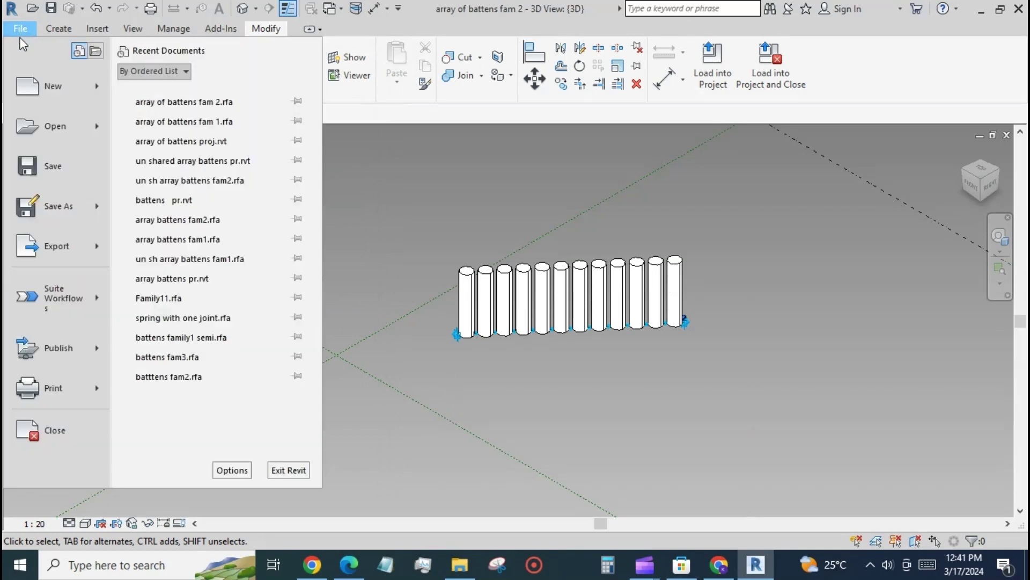
{"action": "mouse_move", "coordinate": [24, 91]}
{"action": "left_click", "coordinate": [166, 89]}
{"action": "left_click", "coordinate": [602, 249]}
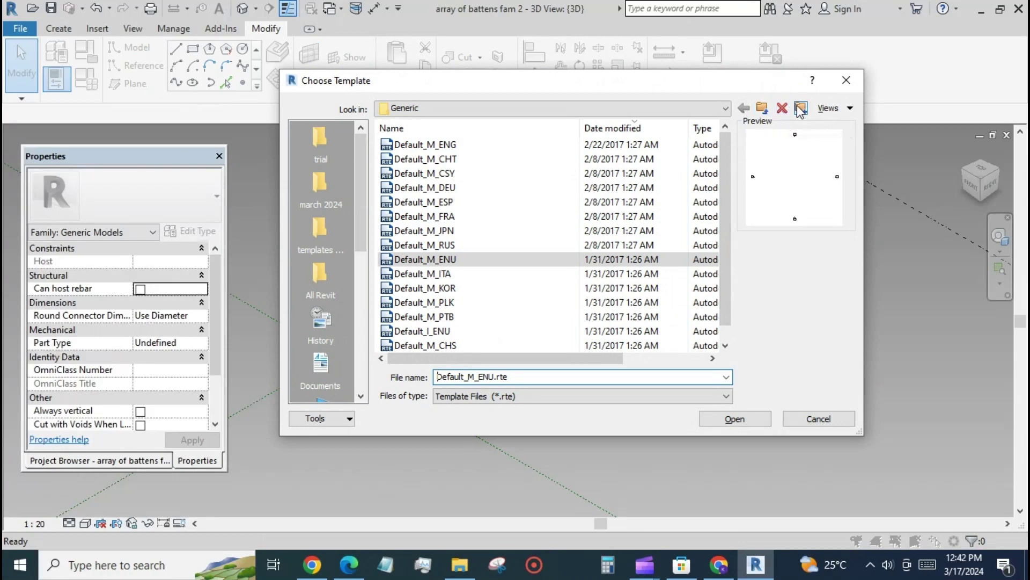
{"action": "left_click", "coordinate": [763, 108]}
{"action": "double_click", "coordinate": [416, 146]}
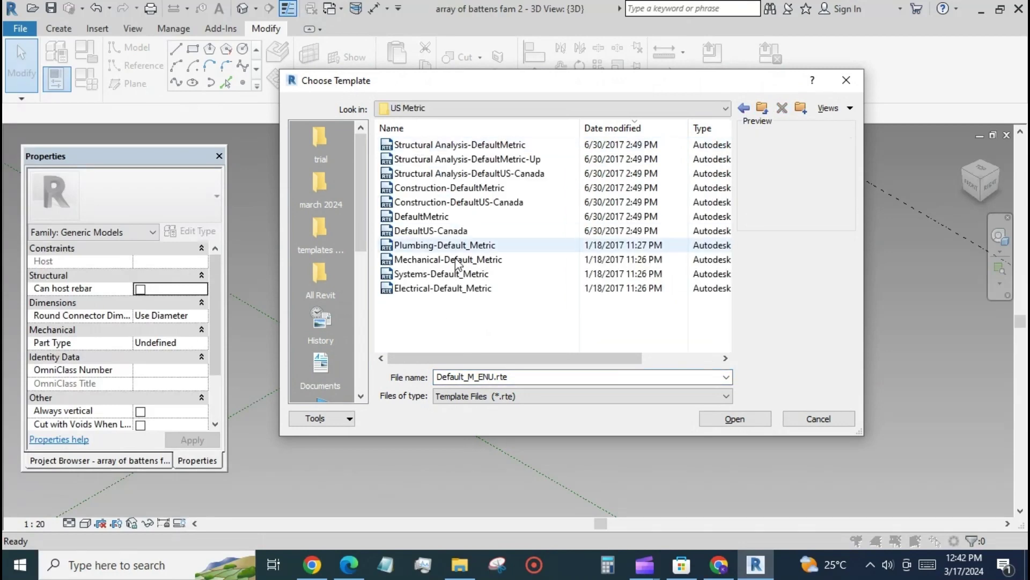
{"action": "left_click", "coordinate": [424, 214]}
{"action": "left_click", "coordinate": [733, 420]}
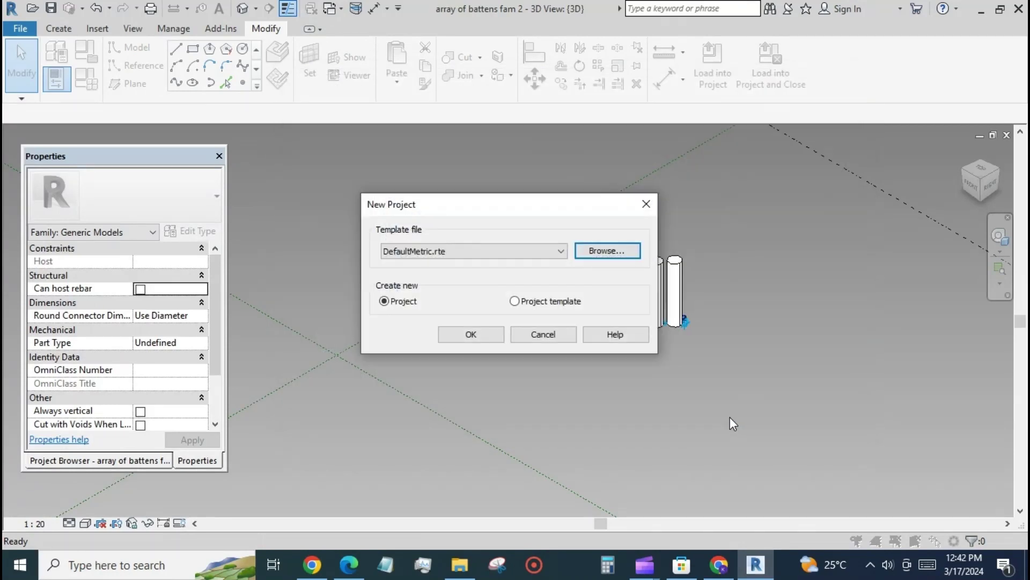
{"action": "left_click", "coordinate": [481, 333]}
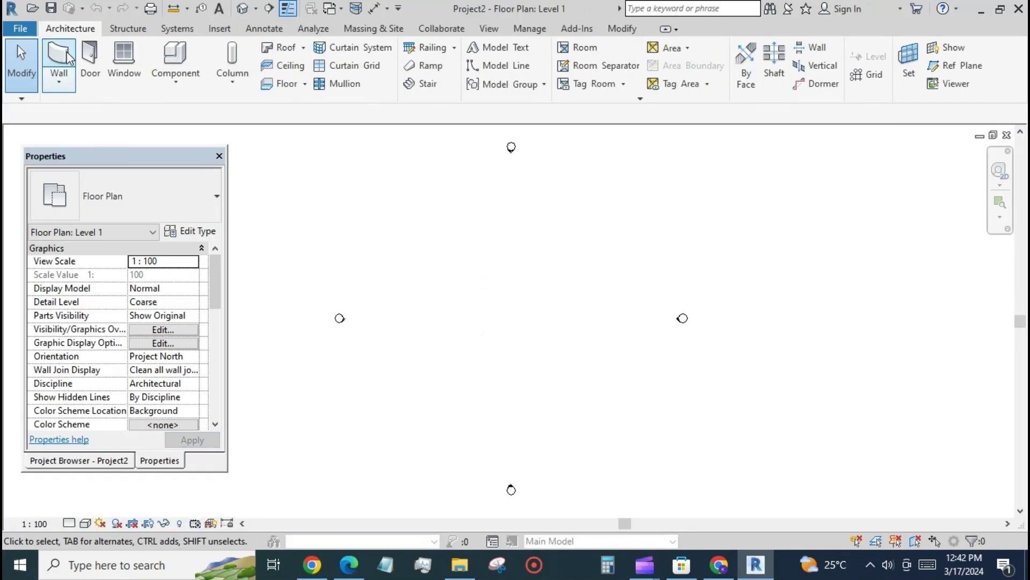
Step: Load the batten family into array of battens project.rvt
{"action": "left_click", "coordinate": [20, 29]}
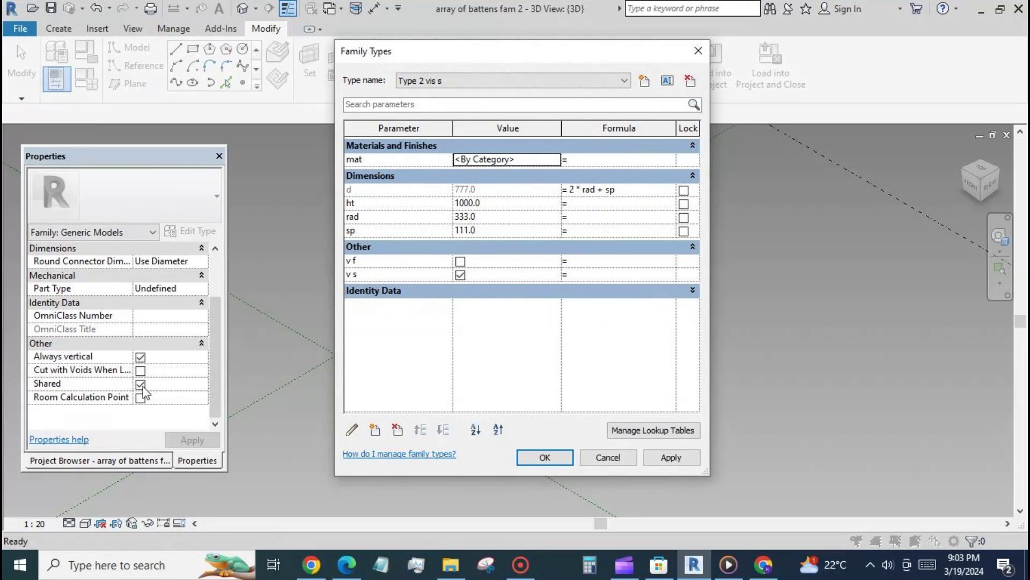
{"action": "left_click", "coordinate": [544, 457]}
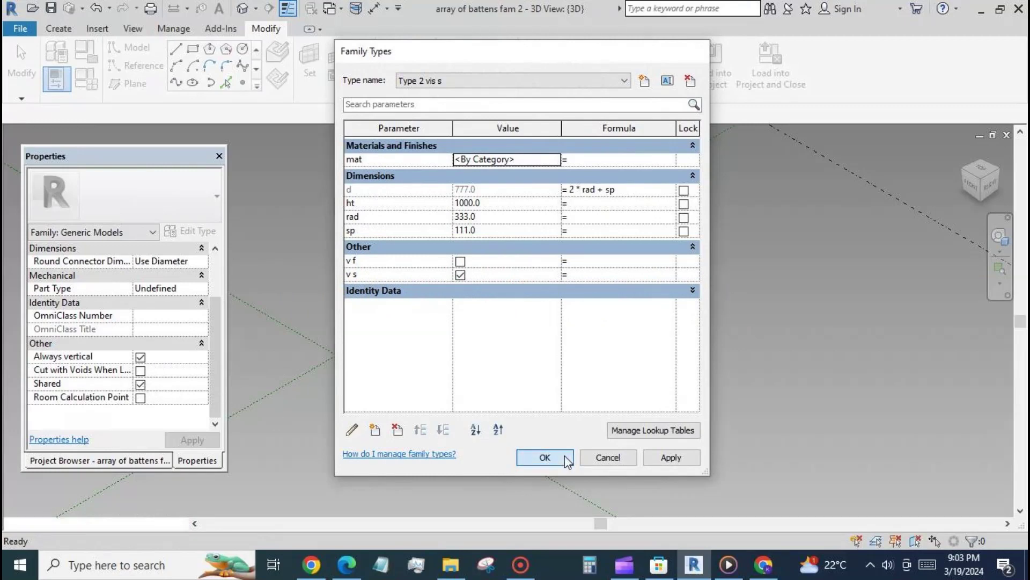
{"action": "left_click", "coordinate": [712, 64]}
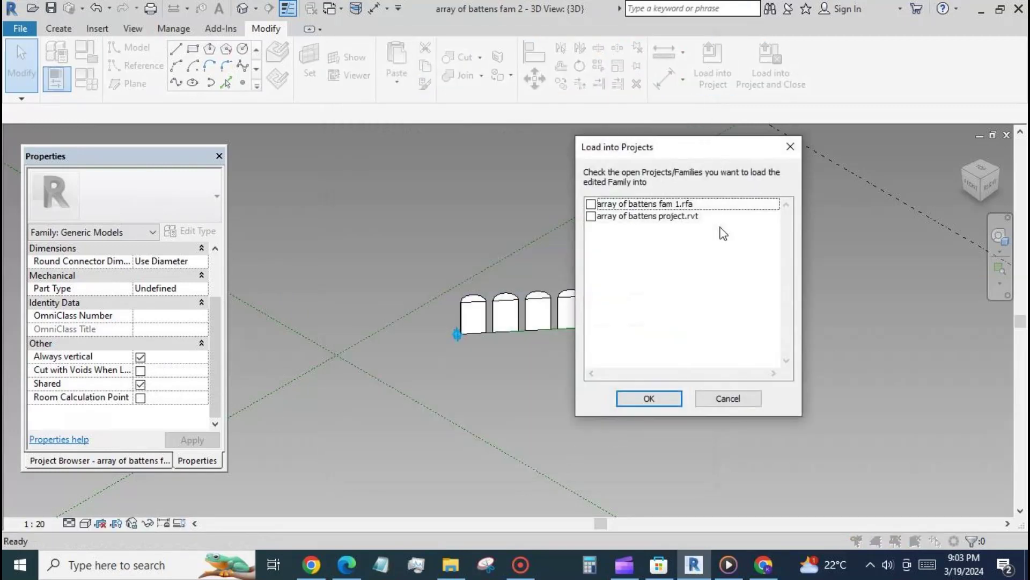
{"action": "left_click", "coordinate": [591, 216]}
{"action": "left_click", "coordinate": [649, 398]}
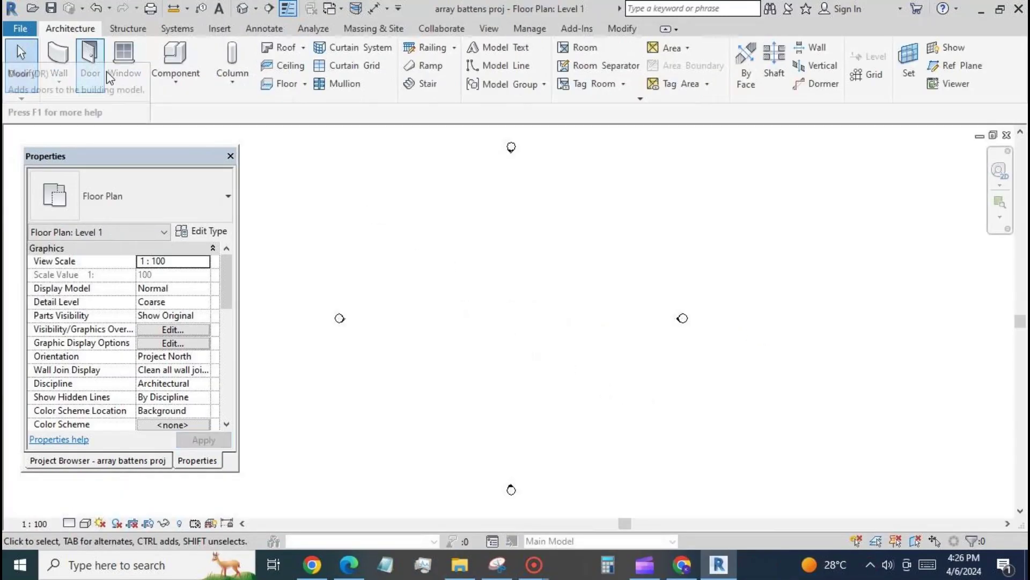
Step: Place four separate batten array components on Level 1 and view them in Default 3D
{"action": "left_click", "coordinate": [162, 73]}
{"action": "left_click", "coordinate": [166, 111]}
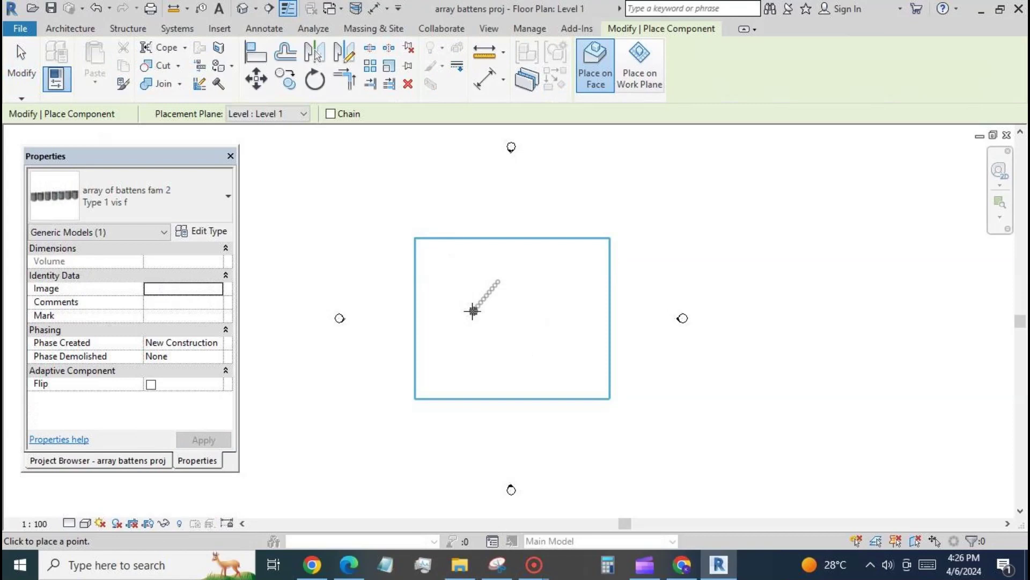
{"action": "left_click", "coordinate": [518, 273]}
{"action": "left_click", "coordinate": [519, 322]}
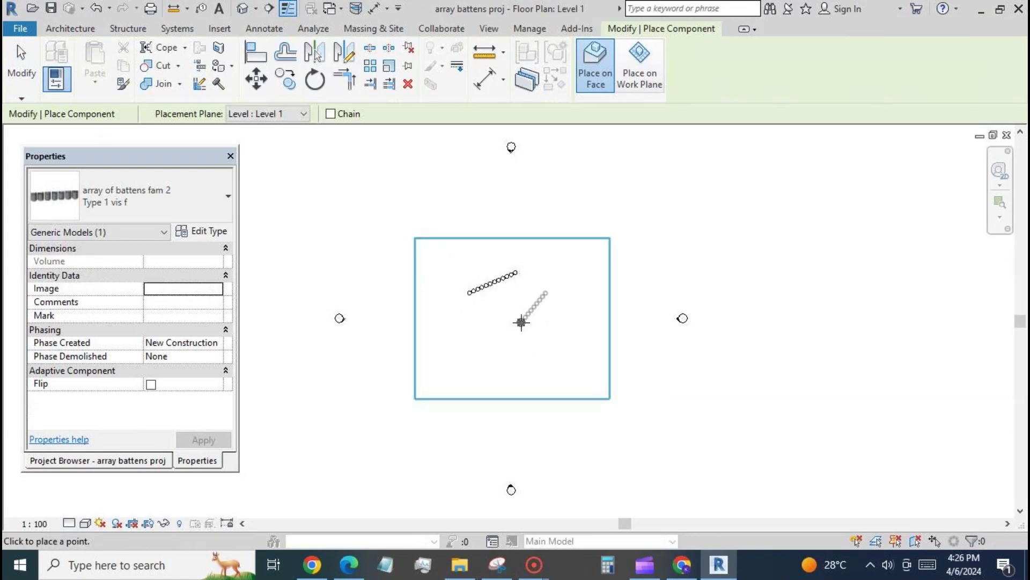
{"action": "left_click", "coordinate": [580, 292]}
{"action": "left_click", "coordinate": [540, 357]}
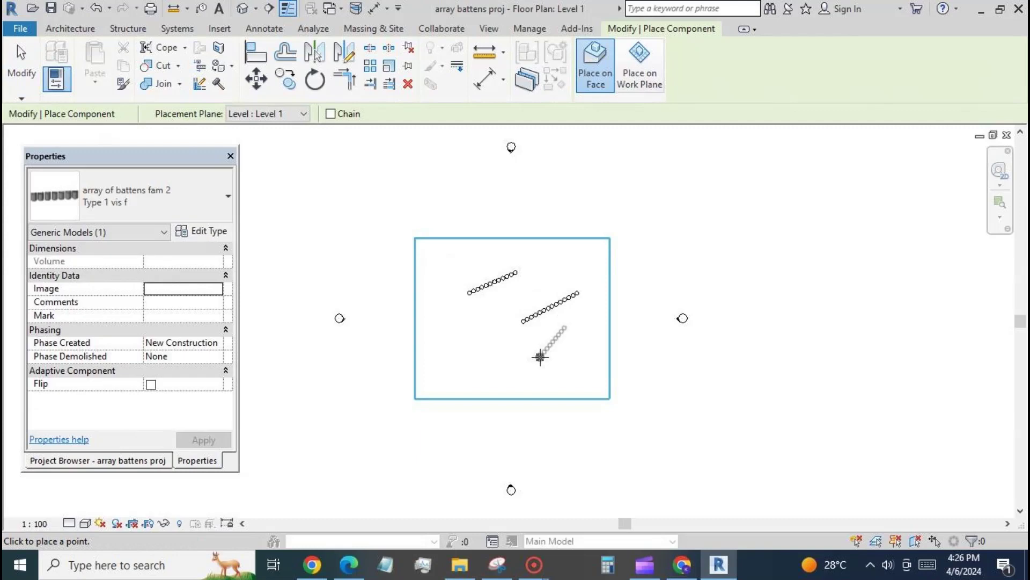
{"action": "left_click", "coordinate": [606, 329]}
{"action": "left_click", "coordinate": [591, 371]}
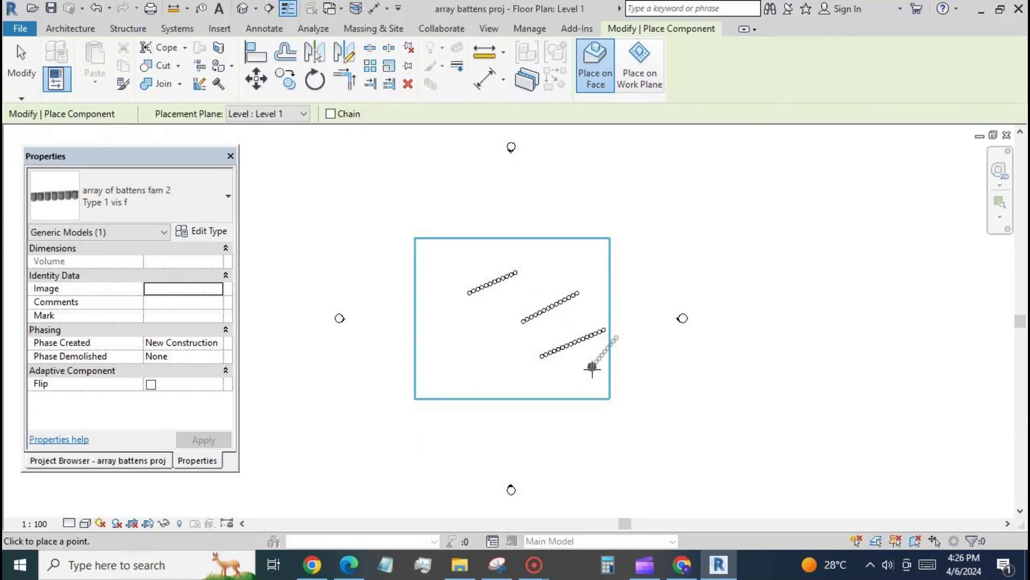
{"action": "left_click", "coordinate": [638, 334]}
{"action": "left_click", "coordinate": [243, 9]}
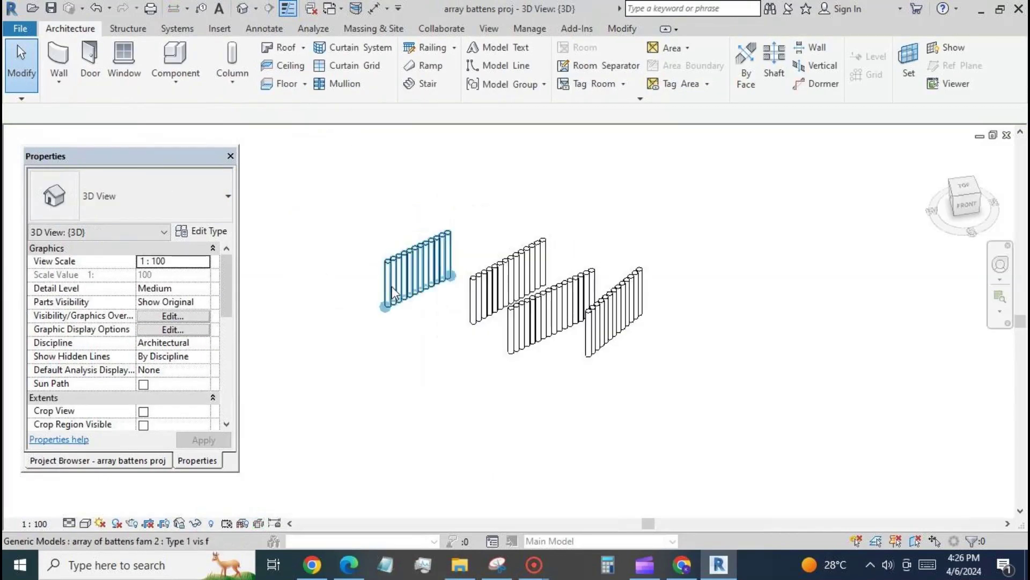
Step: Switch the left and middle batten arrays to Type 2 vis s
{"action": "left_click", "coordinate": [391, 288]}
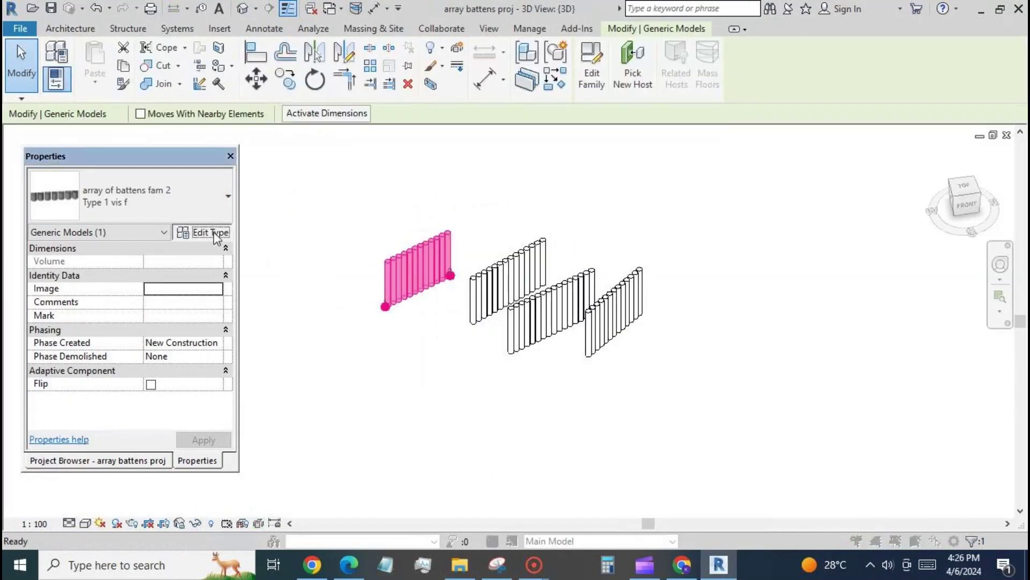
{"action": "left_click", "coordinate": [215, 234]}
{"action": "left_click", "coordinate": [237, 103]}
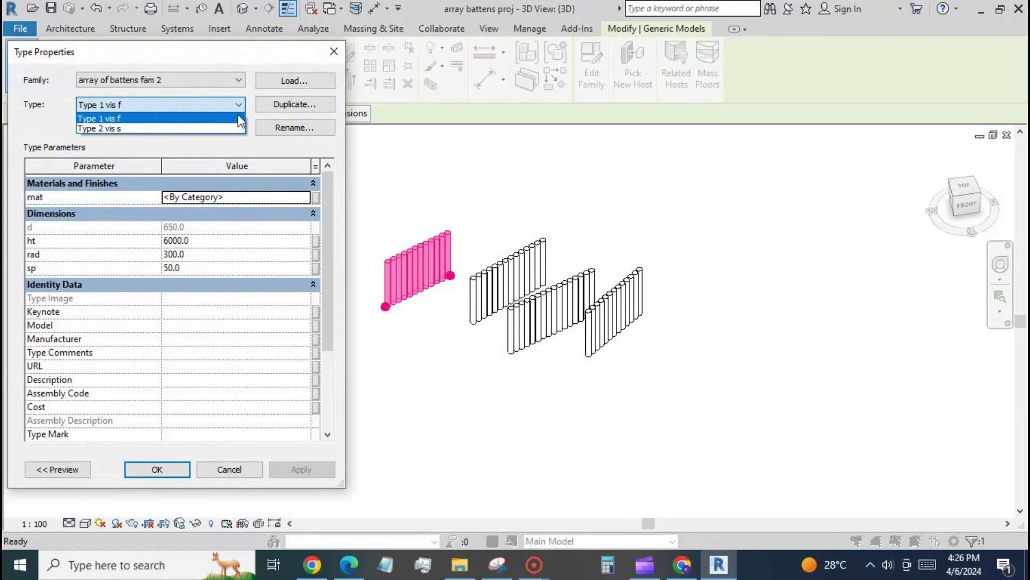
{"action": "left_click", "coordinate": [240, 128]}
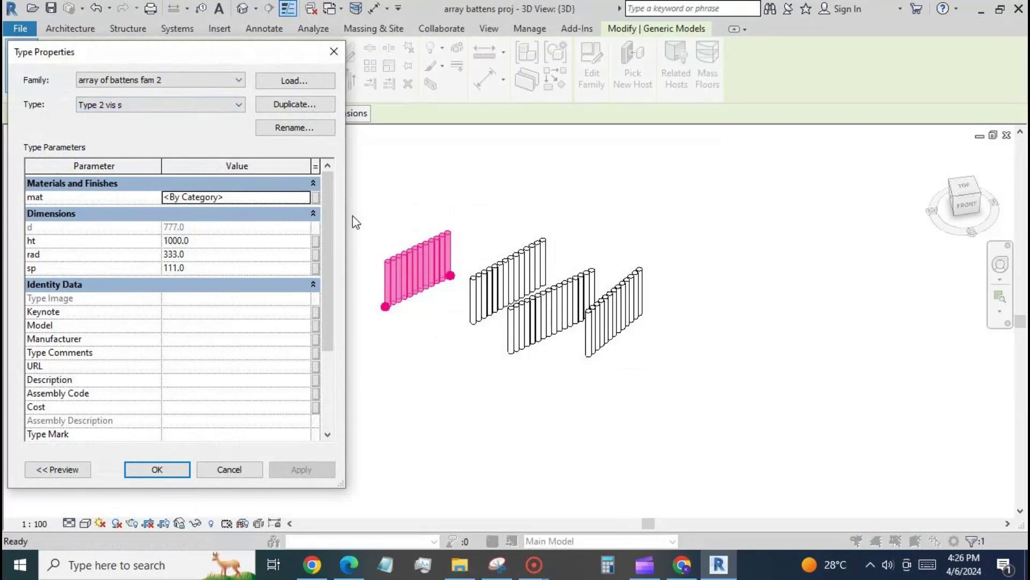
{"action": "left_click", "coordinate": [157, 469]}
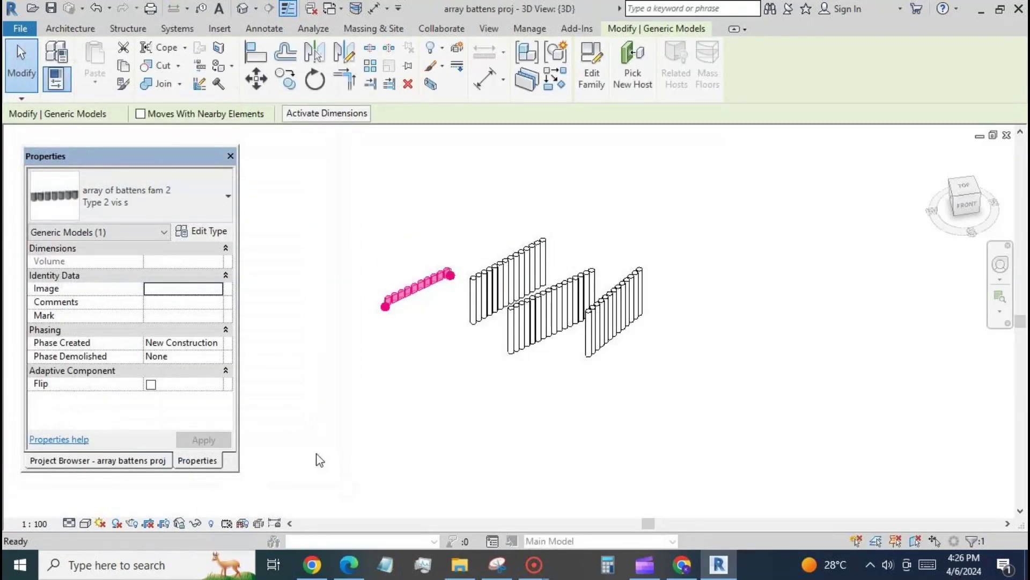
{"action": "left_click", "coordinate": [406, 391]}
{"action": "left_click", "coordinate": [504, 360]}
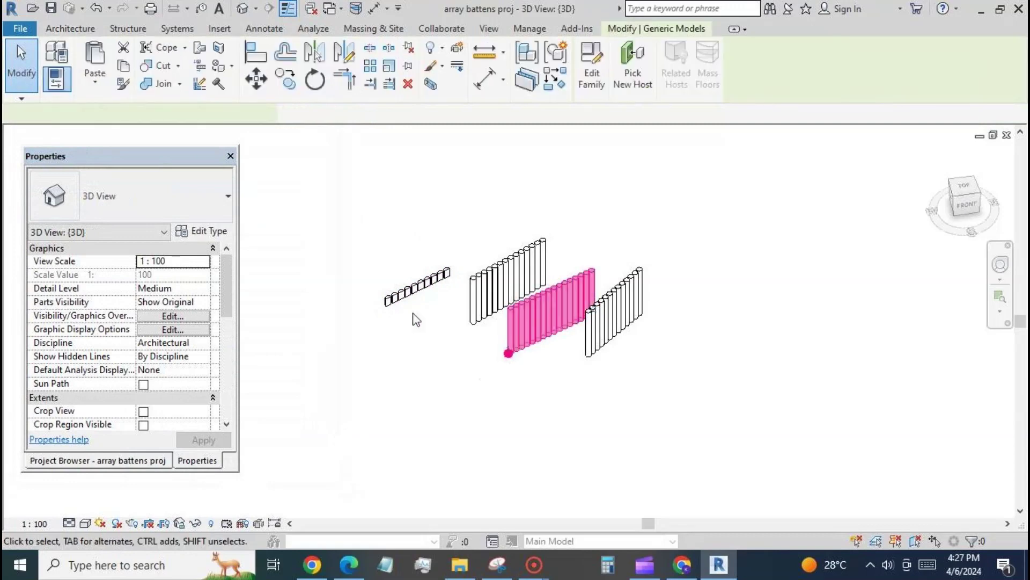
{"action": "left_click", "coordinate": [220, 196]}
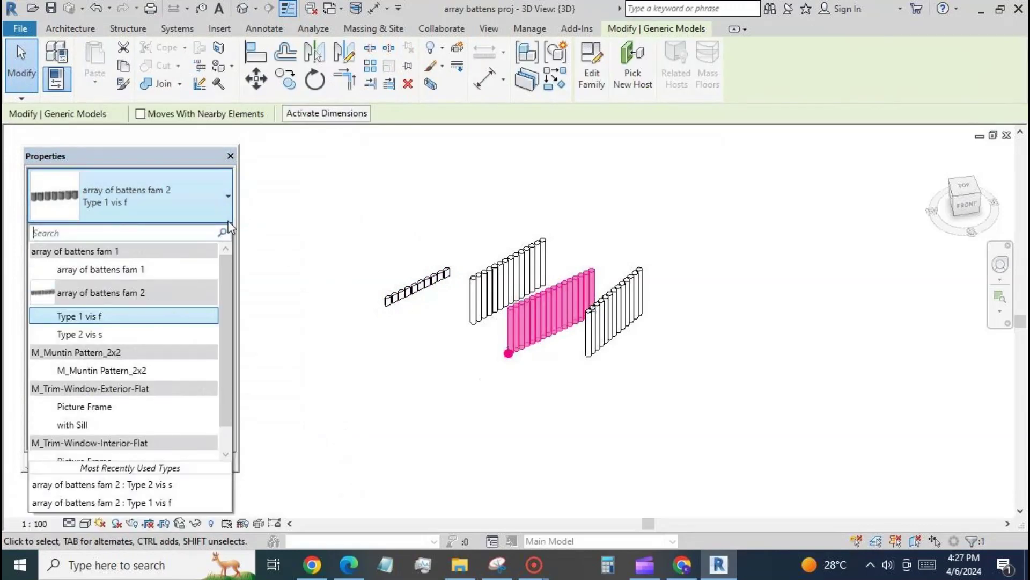
{"action": "left_click", "coordinate": [198, 334]}
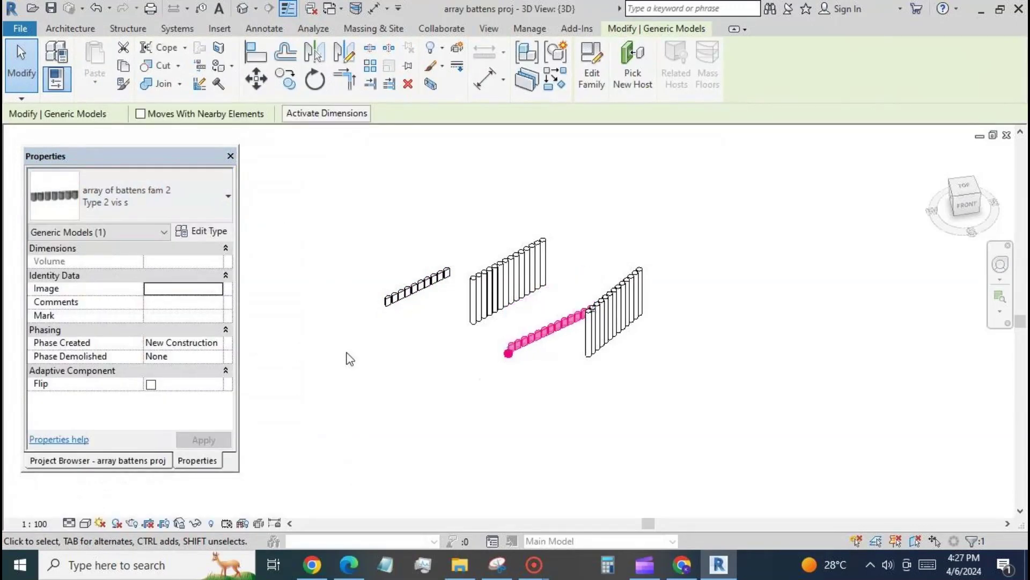
{"action": "left_click", "coordinate": [348, 357]}
Step: Open the Material Browser for the left array type's mat parameter
{"action": "scroll", "coordinate": [370, 298], "scroll_direction": "up", "scroll_amount": 2}
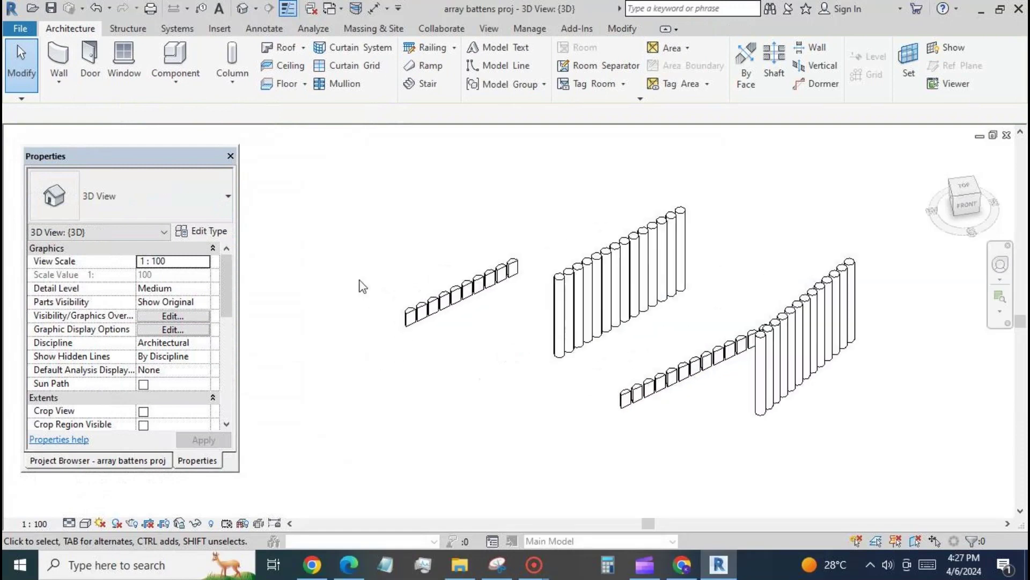
{"action": "left_click", "coordinate": [461, 299]}
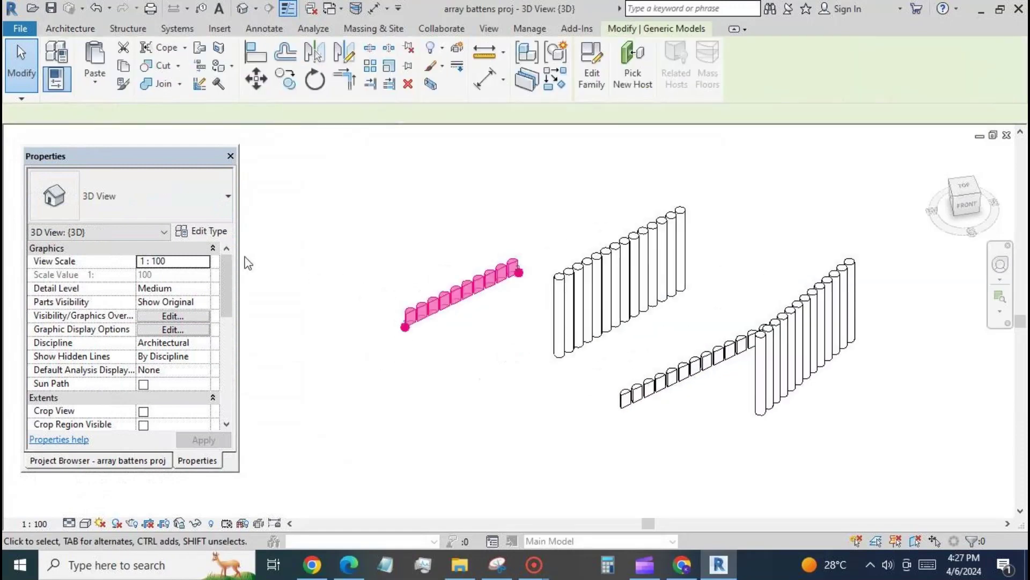
{"action": "left_click", "coordinate": [215, 232]}
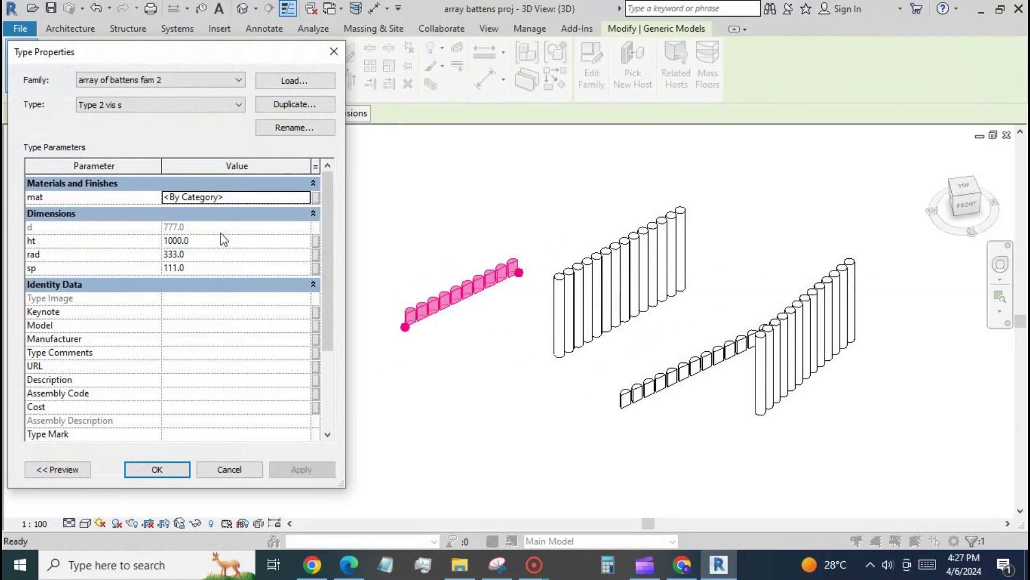
{"action": "left_click", "coordinate": [305, 197]}
{"action": "left_click", "coordinate": [305, 197]}
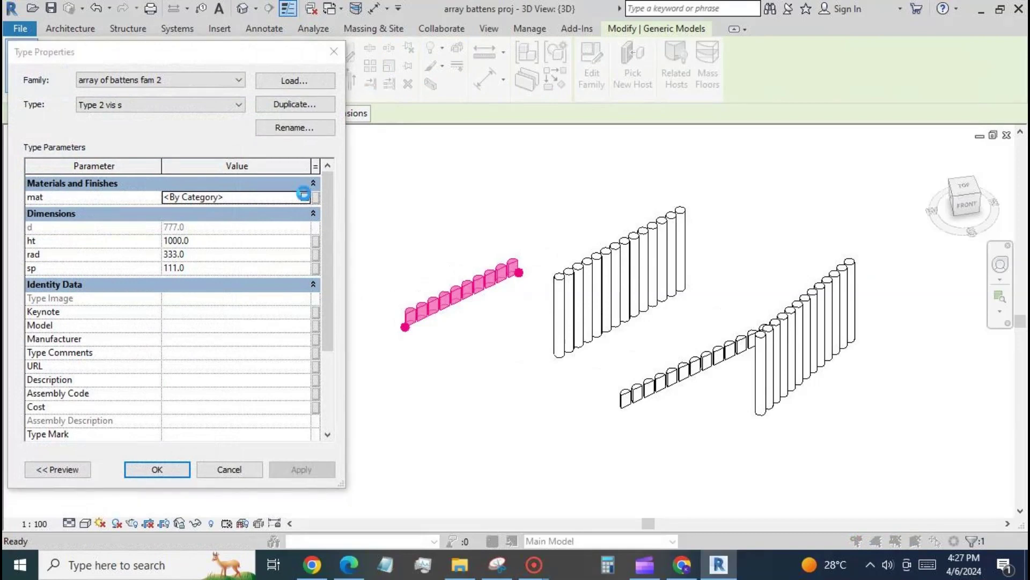
Step: Assign Aluminum to the type, recoloured as dark green Anodized Aluminum (RGB 0 128 64)
{"action": "type", "text": "alu"}
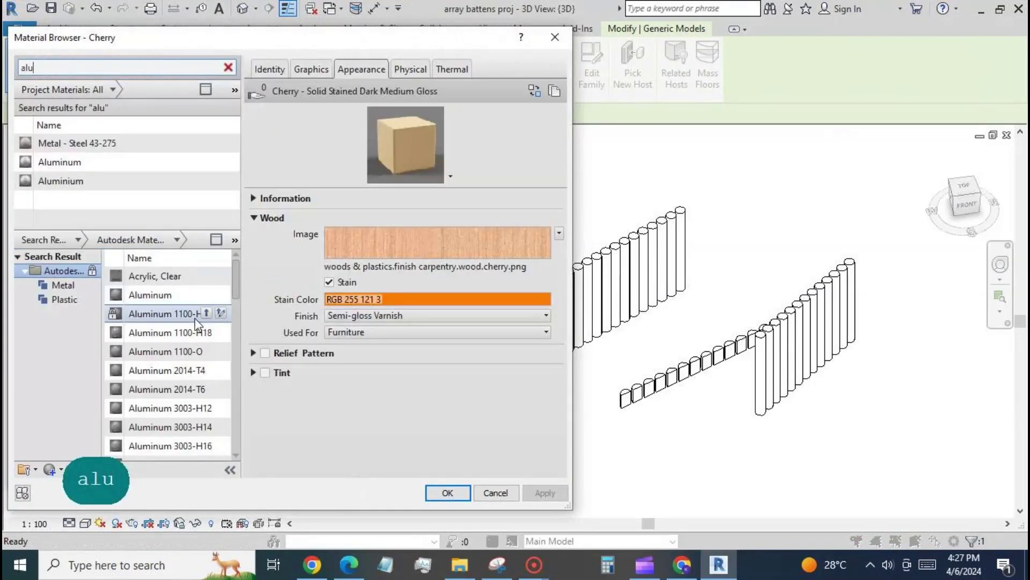
{"action": "left_click", "coordinate": [206, 294]}
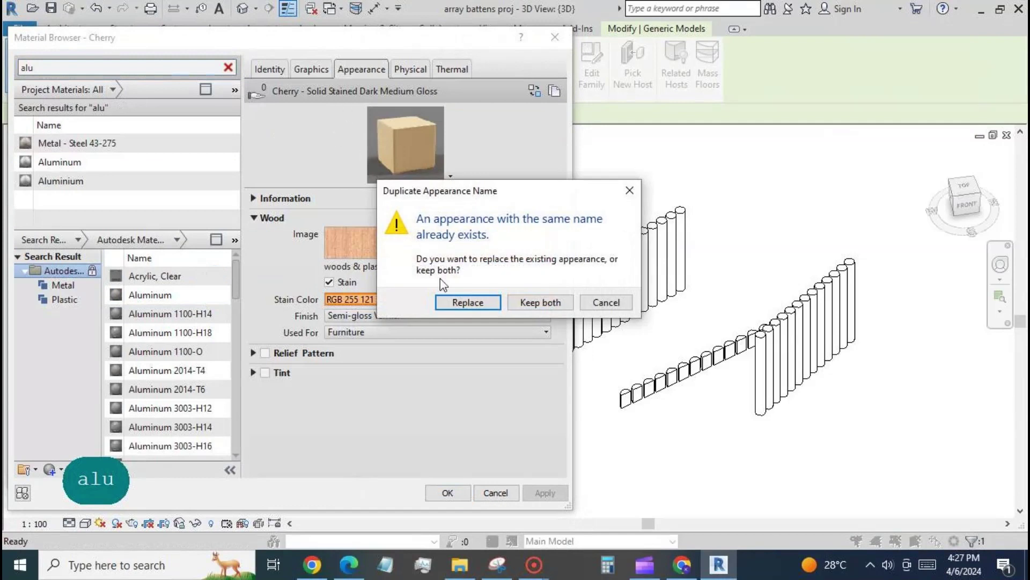
{"action": "left_click", "coordinate": [460, 301]}
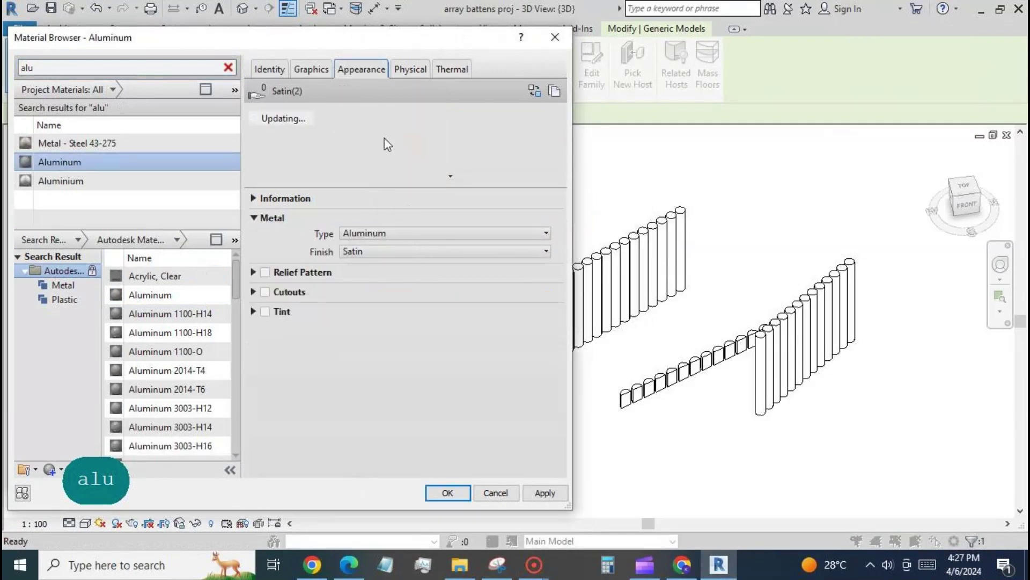
{"action": "left_click", "coordinate": [514, 233]}
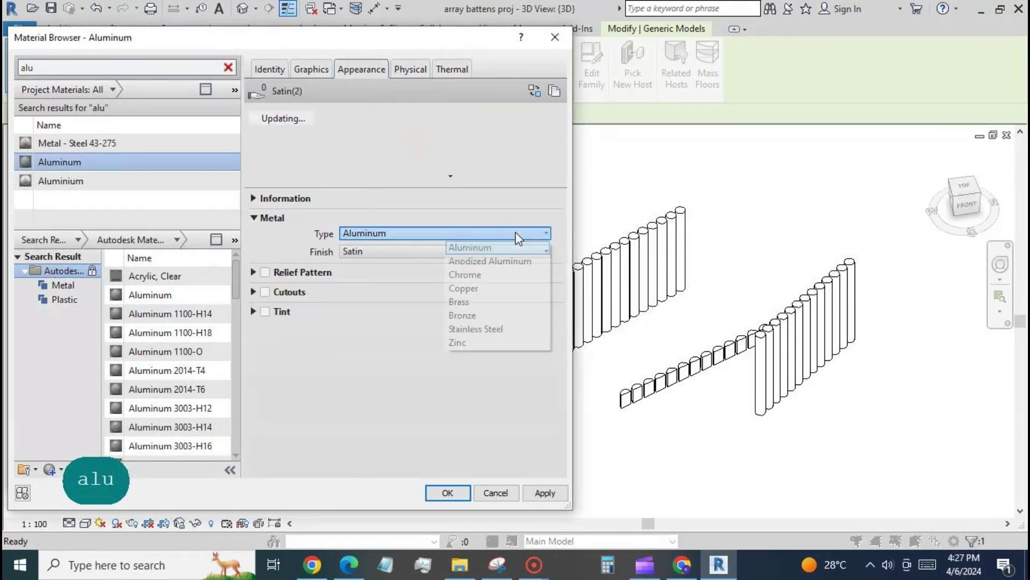
{"action": "left_click", "coordinate": [514, 262]}
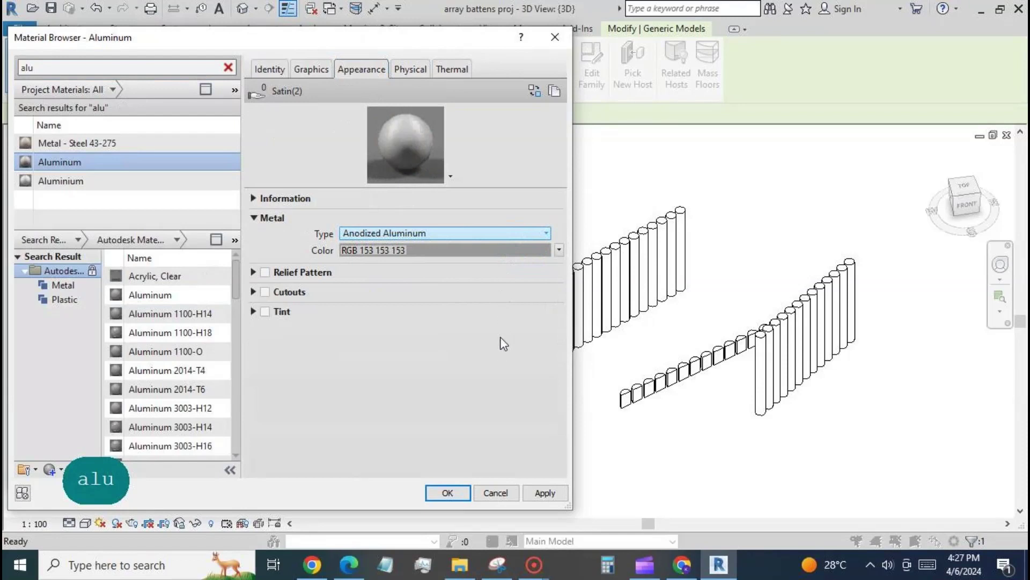
{"action": "left_click", "coordinate": [525, 250]}
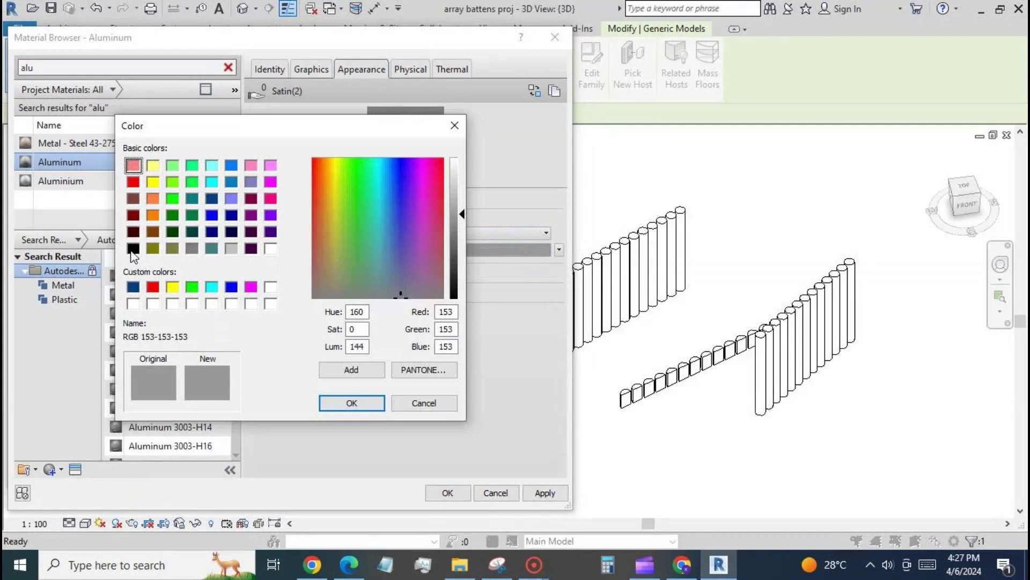
{"action": "left_click", "coordinate": [192, 215]}
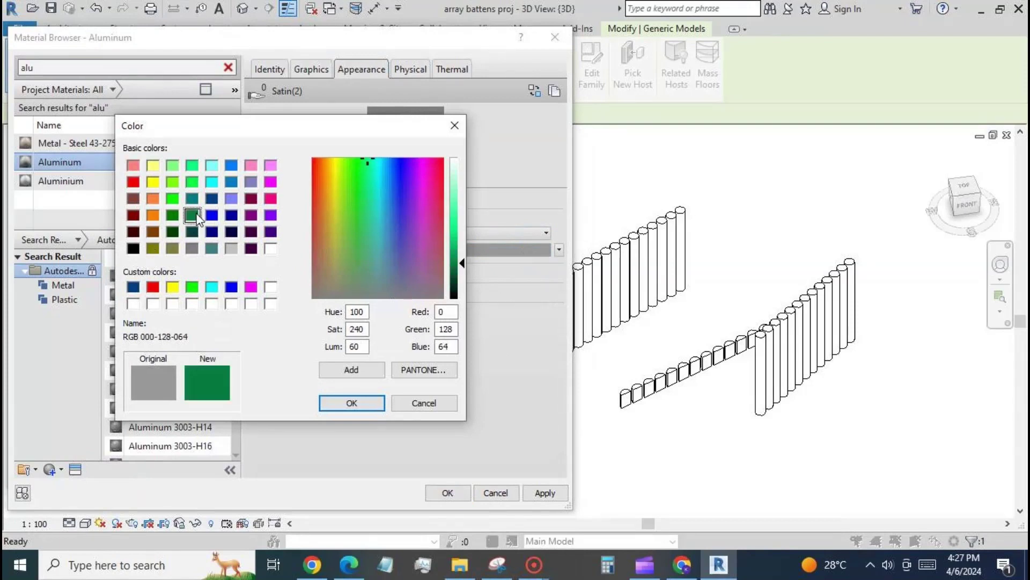
{"action": "left_click", "coordinate": [353, 404]}
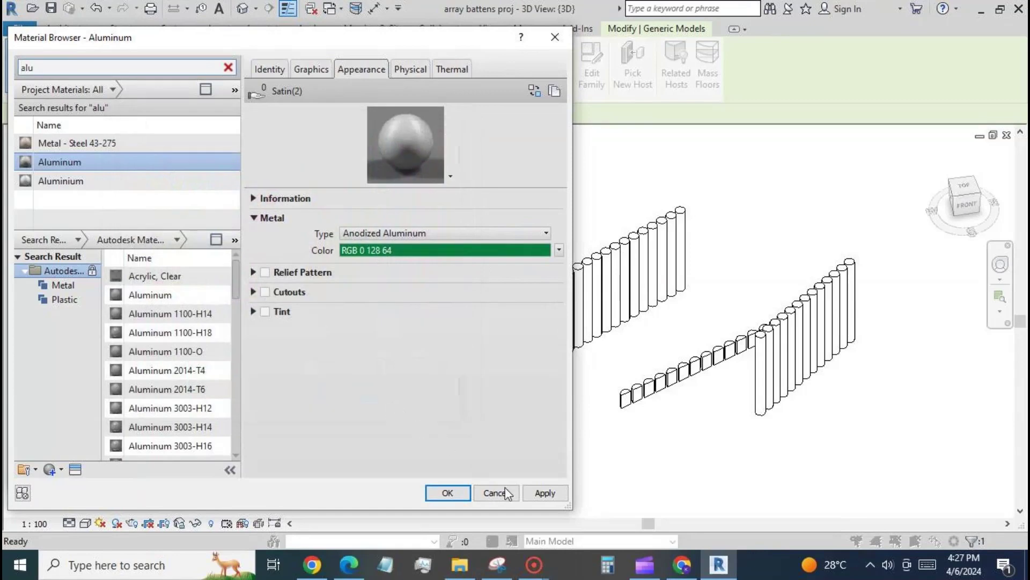
{"action": "left_click", "coordinate": [545, 492]}
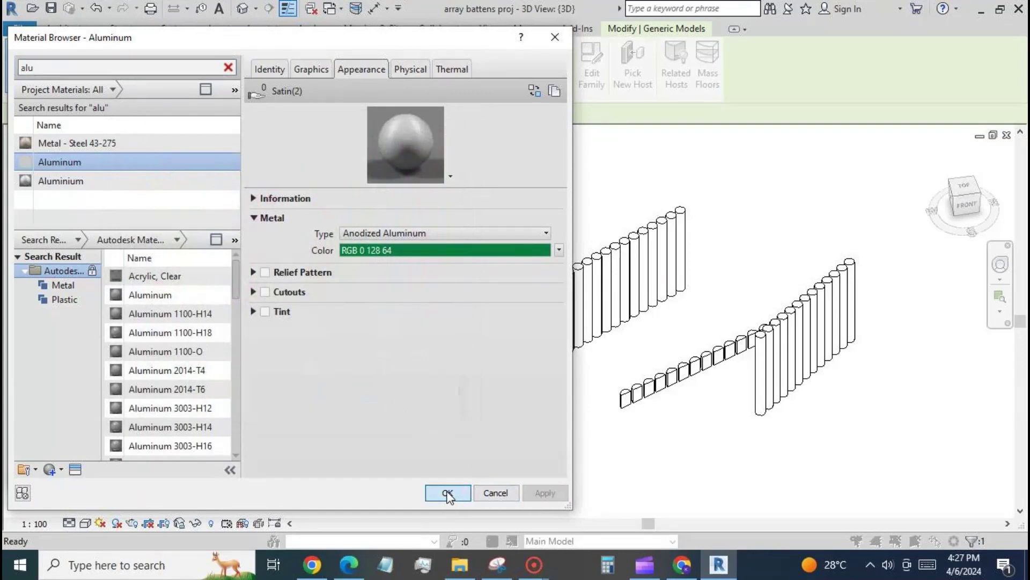
{"action": "left_click", "coordinate": [447, 493]}
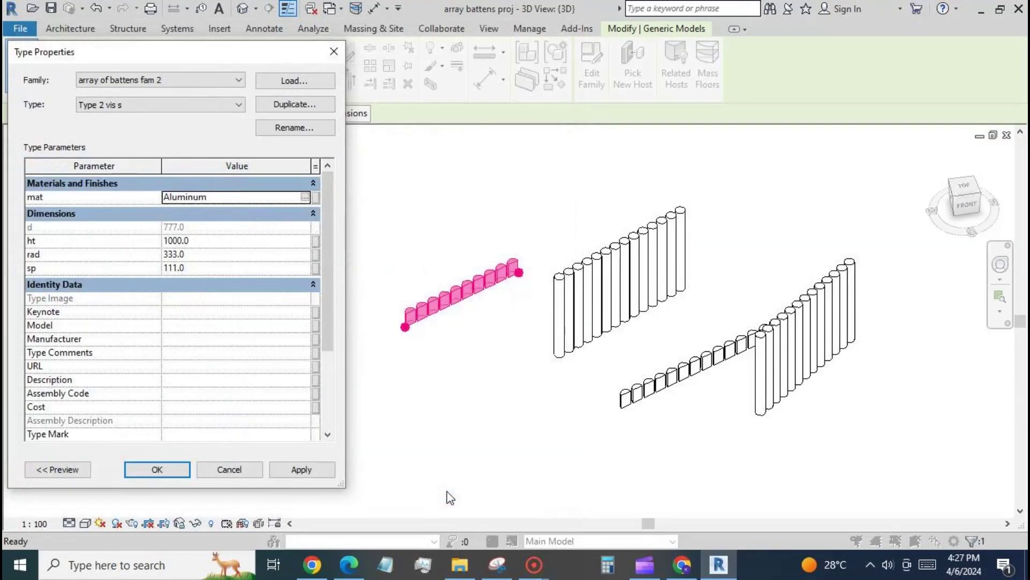
{"action": "left_click", "coordinate": [323, 469]}
Step: Switch the 3D view's visual style to Realistic
{"action": "left_click", "coordinate": [167, 470]}
{"action": "left_click", "coordinate": [416, 439]}
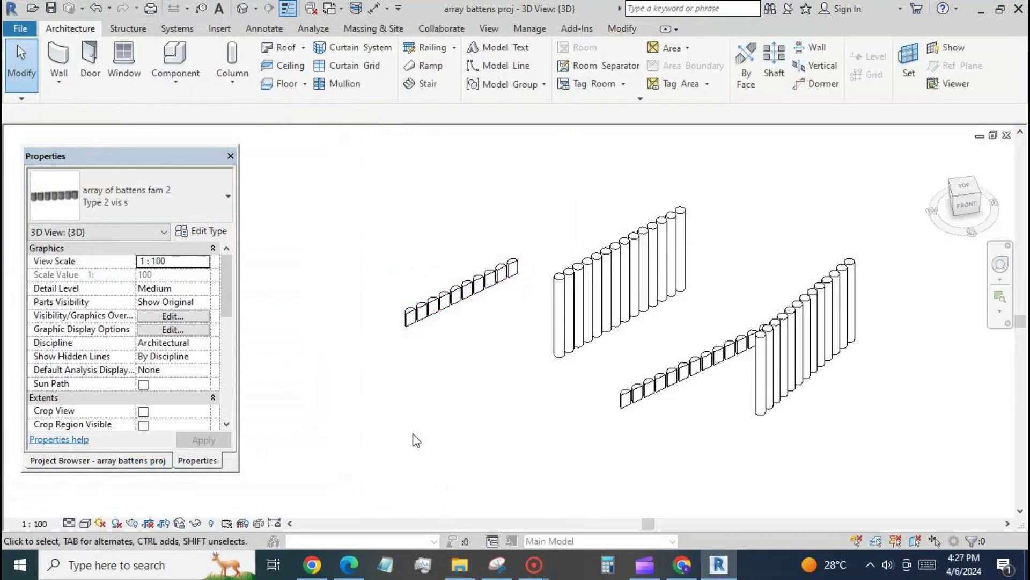
{"action": "scroll", "coordinate": [390, 321], "scroll_direction": "up", "scroll_amount": 2}
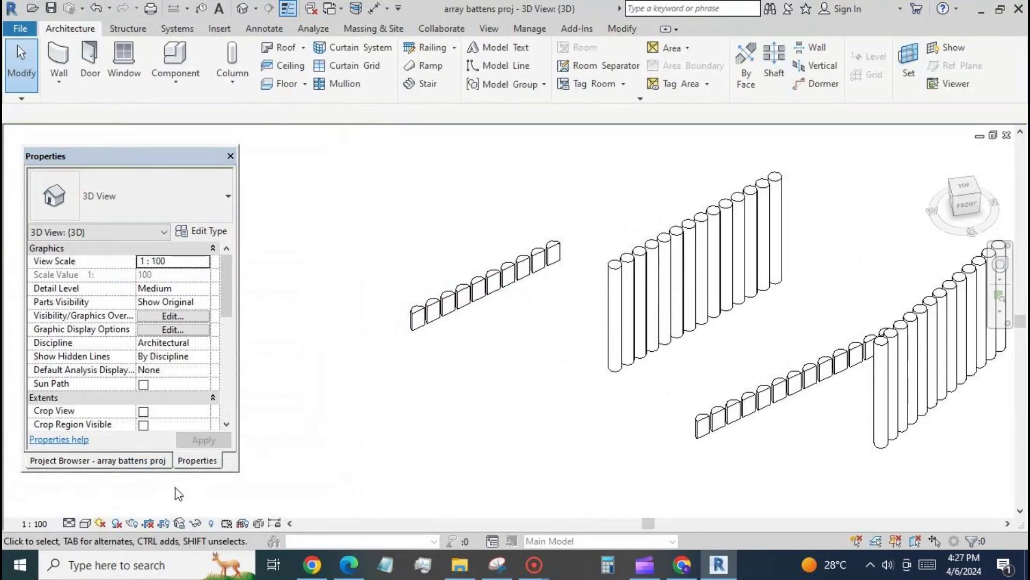
{"action": "left_click", "coordinate": [85, 524]}
{"action": "left_click", "coordinate": [102, 493]}
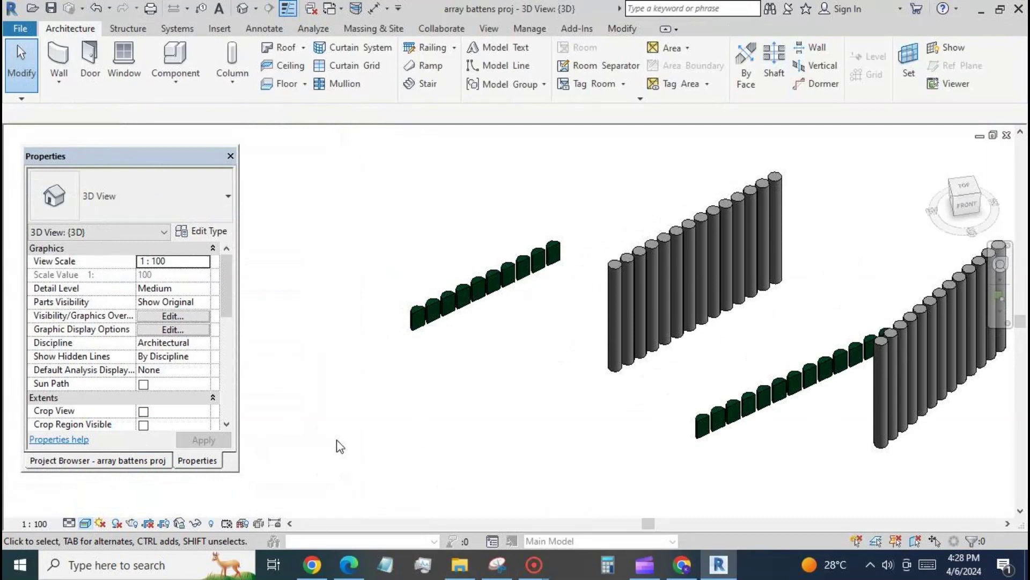
{"action": "scroll", "coordinate": [397, 352], "scroll_direction": "up", "scroll_amount": 2}
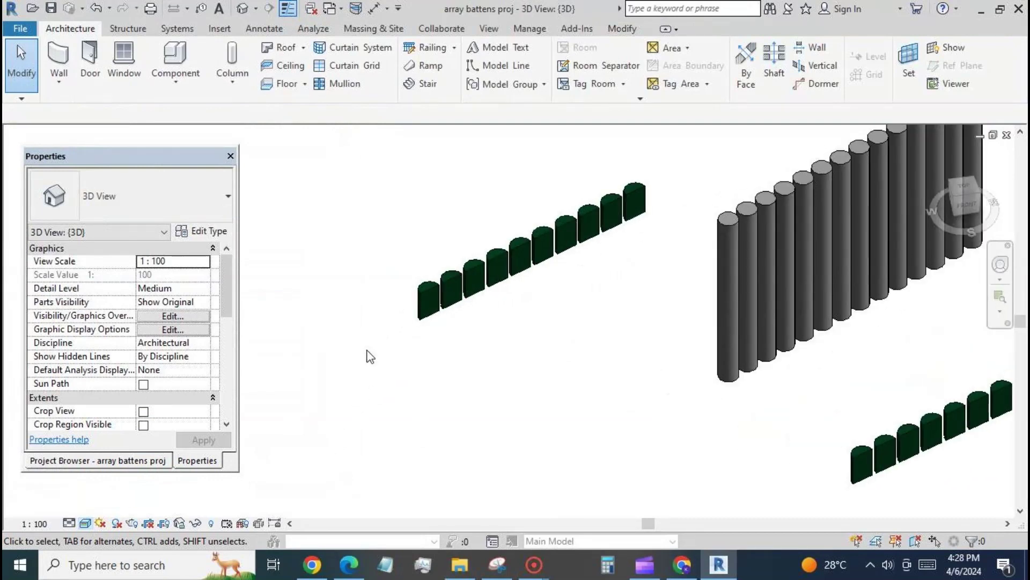
{"action": "scroll", "coordinate": [370, 355], "scroll_direction": "down", "scroll_amount": 2}
{"action": "scroll", "coordinate": [382, 345], "scroll_direction": "down", "scroll_amount": 3}
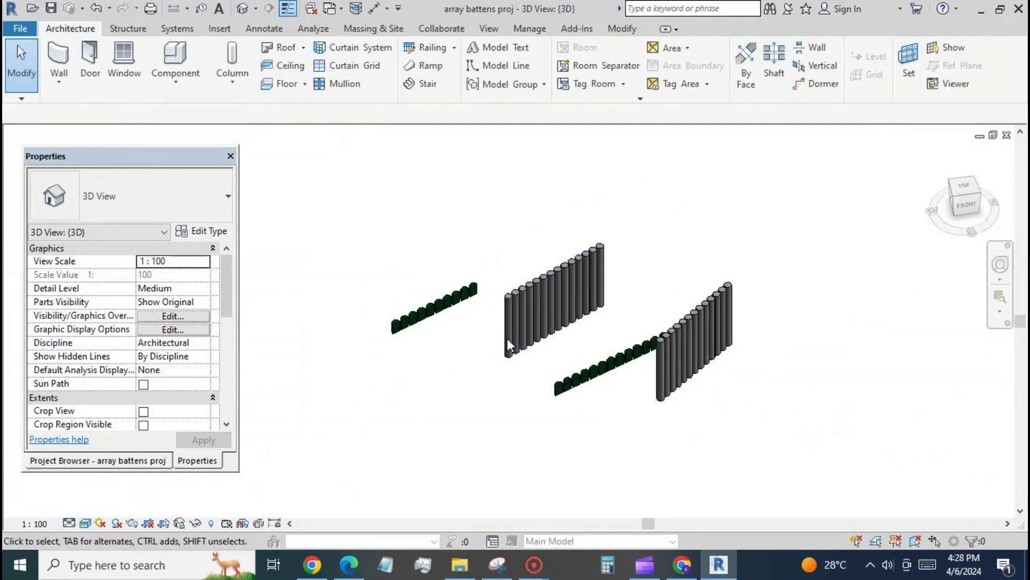
Step: Set the green batten type's sp to 222 and ht to 1200
{"action": "left_click", "coordinate": [409, 333]}
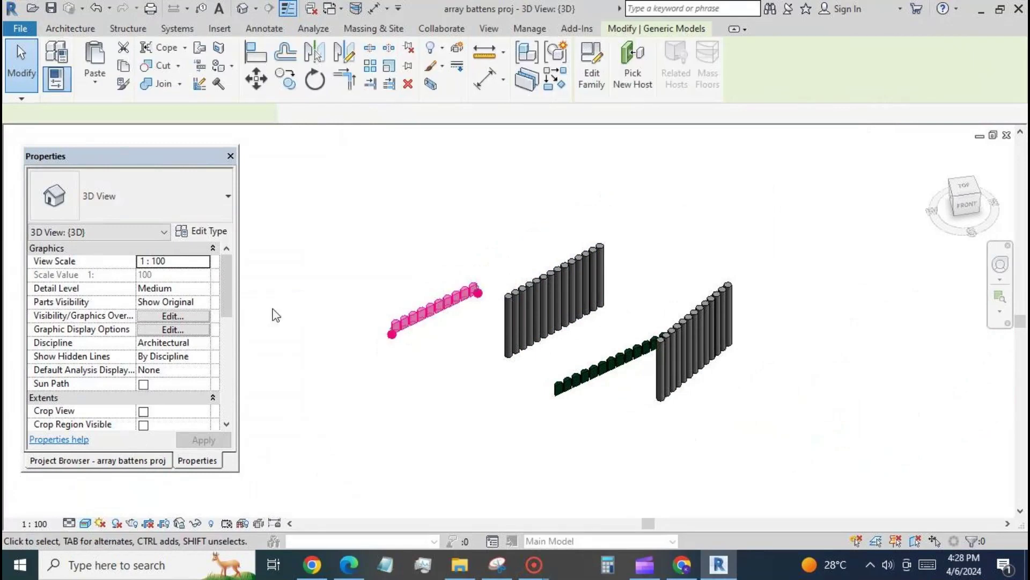
{"action": "left_click", "coordinate": [212, 232]}
{"action": "left_click", "coordinate": [214, 270]}
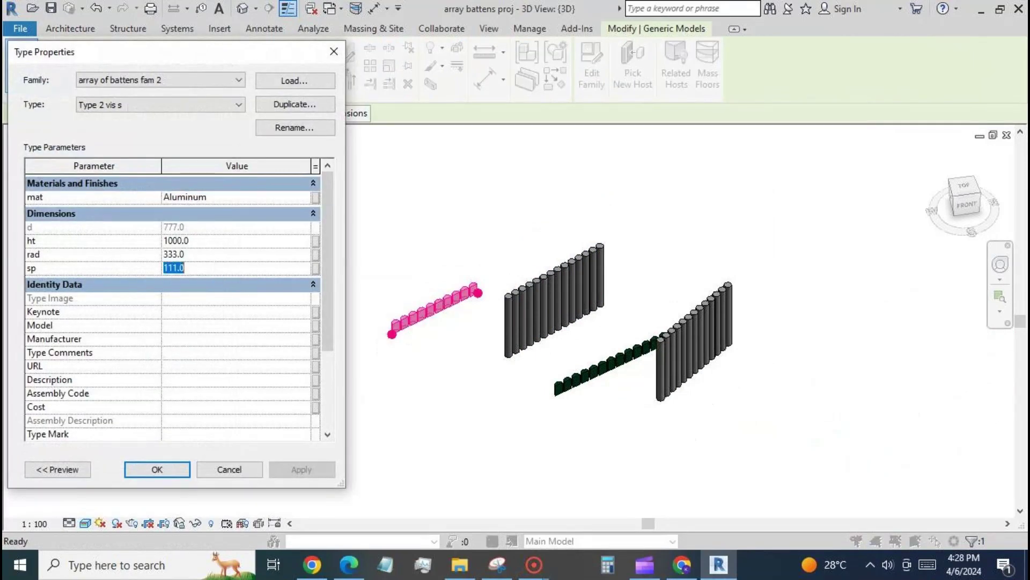
{"action": "type", "text": "222"}
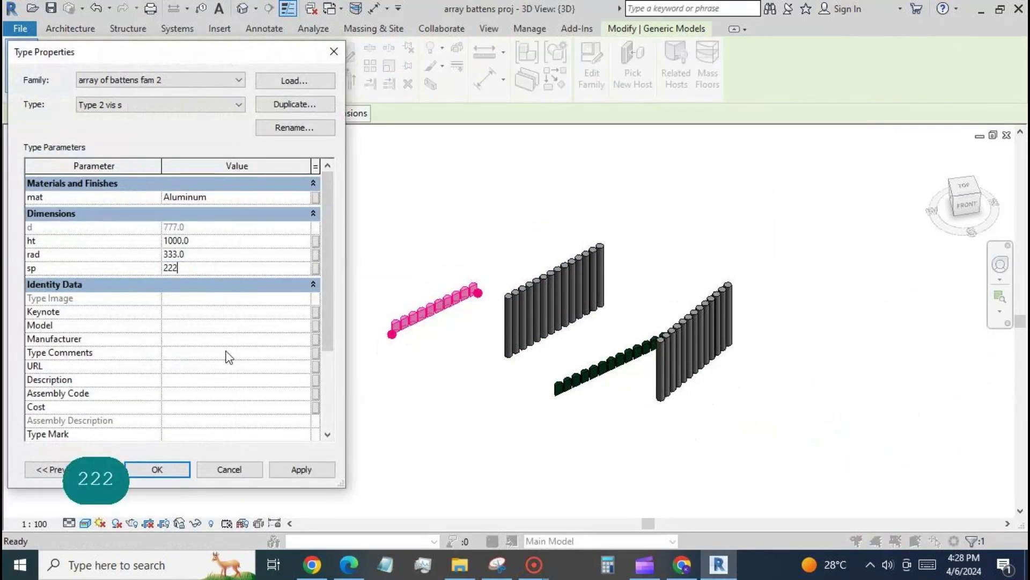
{"action": "left_click", "coordinate": [290, 470]}
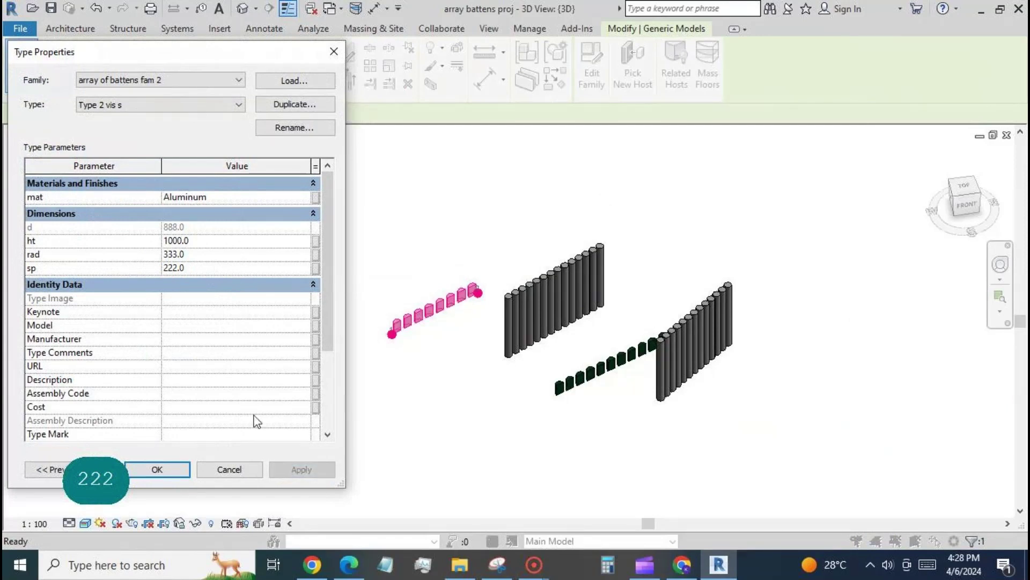
{"action": "left_click", "coordinate": [210, 240]}
{"action": "type", "text": "1200"}
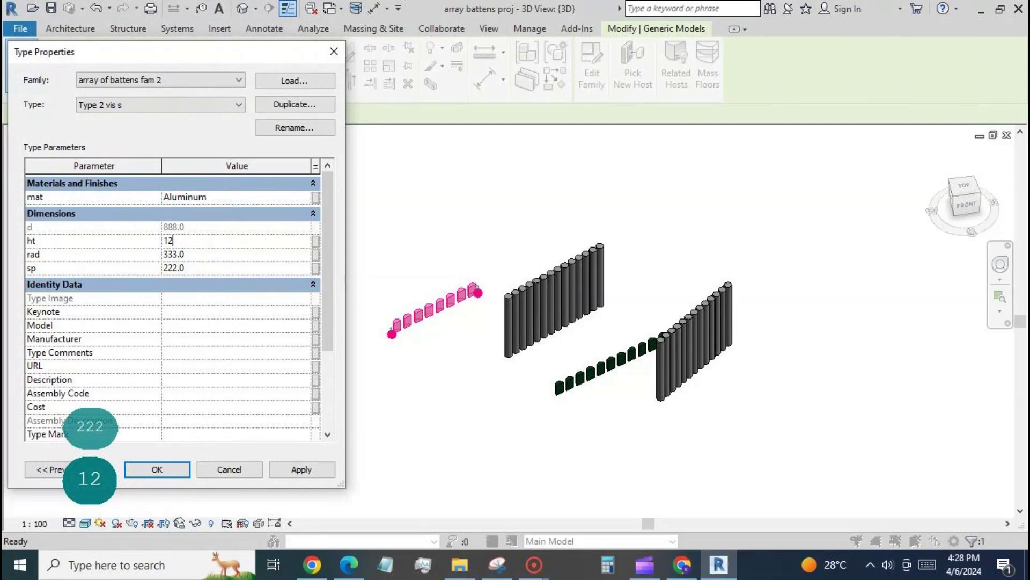
{"action": "left_click", "coordinate": [288, 471]}
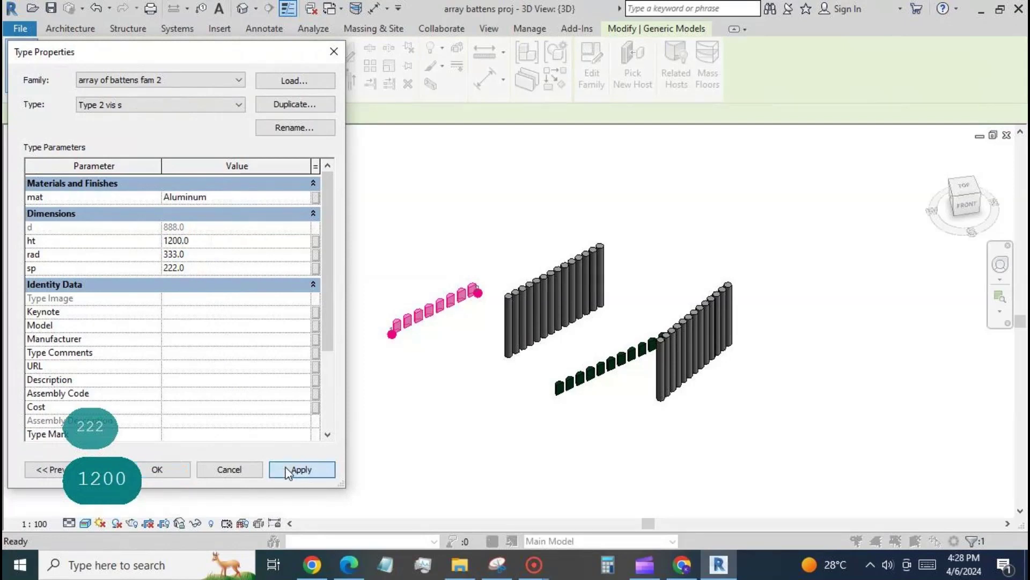
Step: Set the green batten type's rad to 444
{"action": "left_click", "coordinate": [202, 255]}
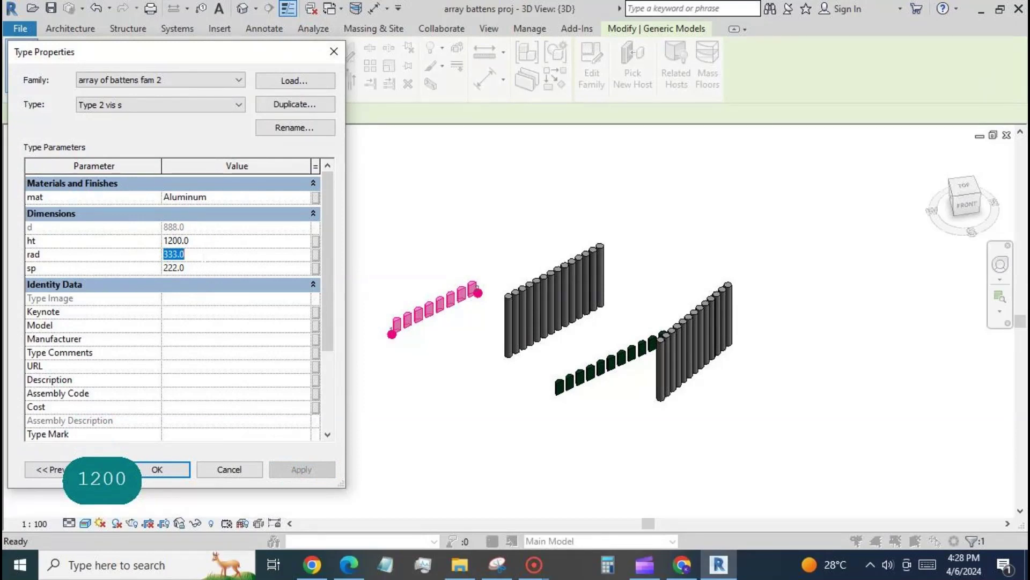
{"action": "type", "text": "444"}
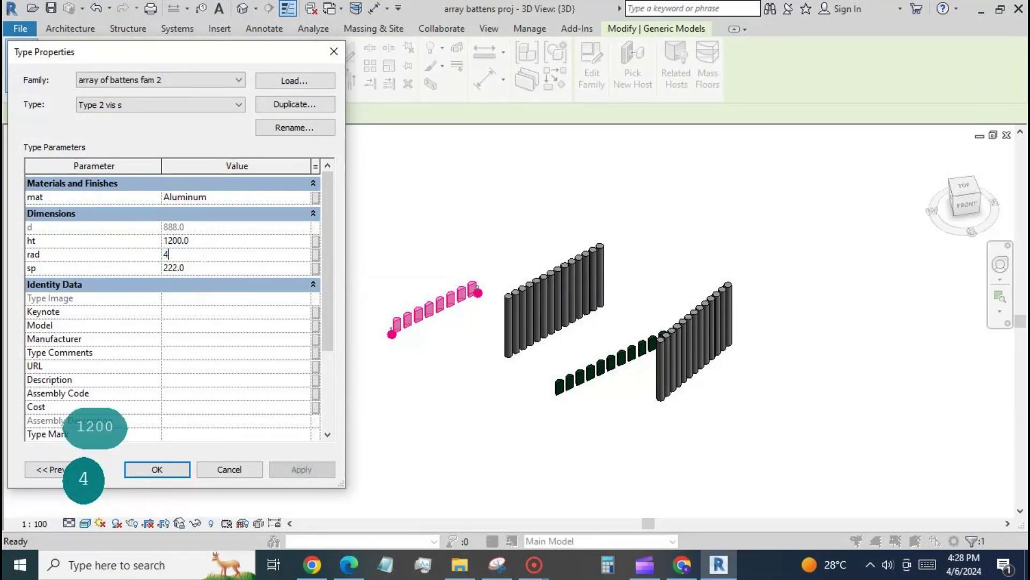
{"action": "left_click", "coordinate": [302, 471]}
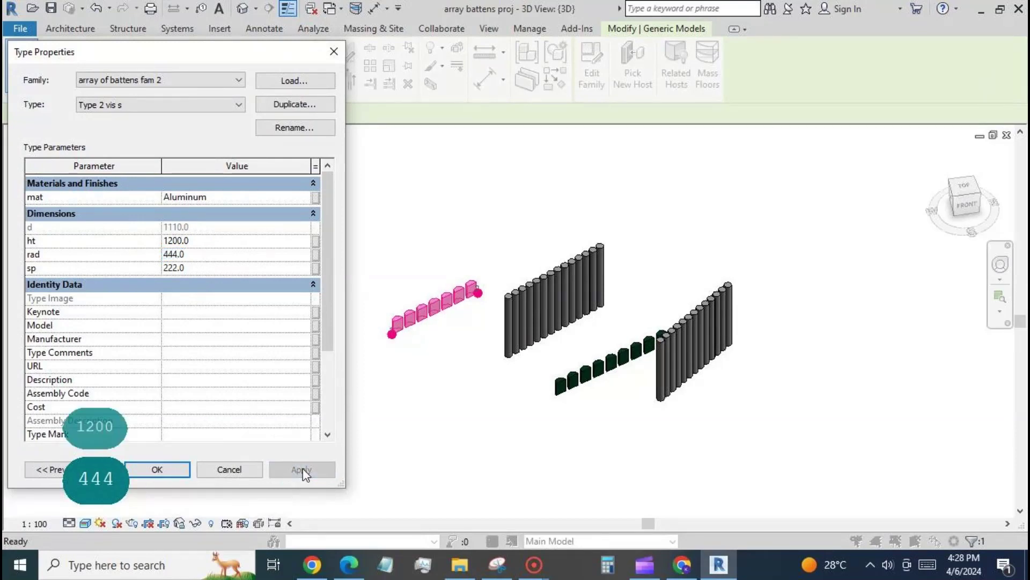
{"action": "left_click", "coordinate": [160, 470]}
{"action": "left_click", "coordinate": [262, 444]}
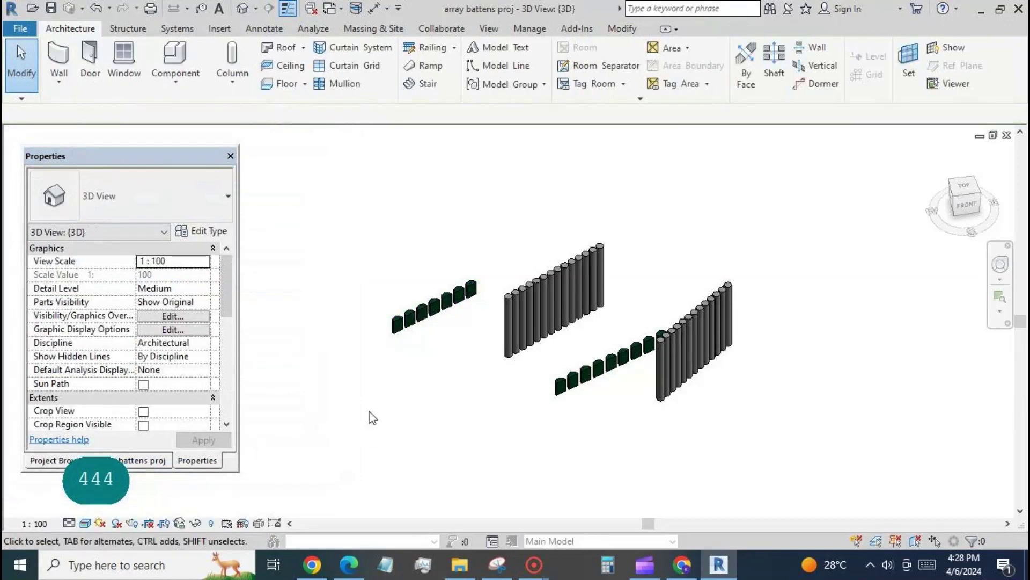
{"action": "left_click", "coordinate": [513, 325]}
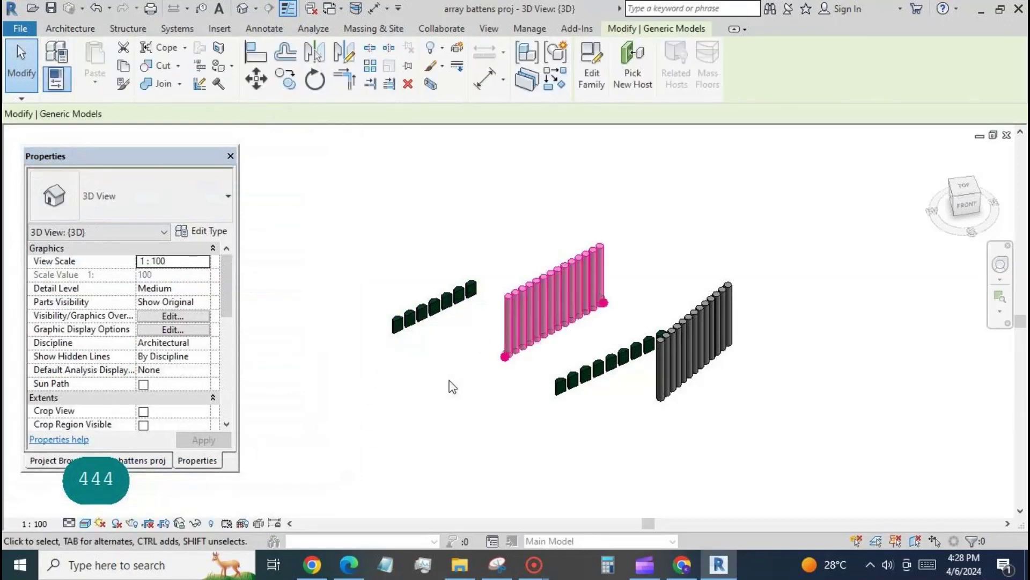
Step: Give the middle array's type the Cherry wood material from the Autodesk library
{"action": "left_click", "coordinate": [221, 232]}
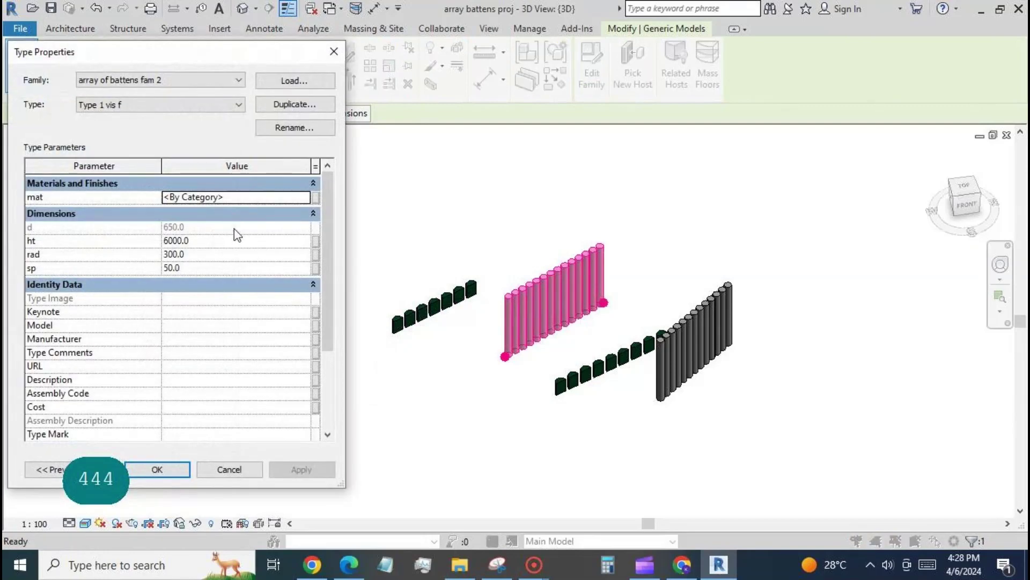
{"action": "left_click", "coordinate": [308, 196]}
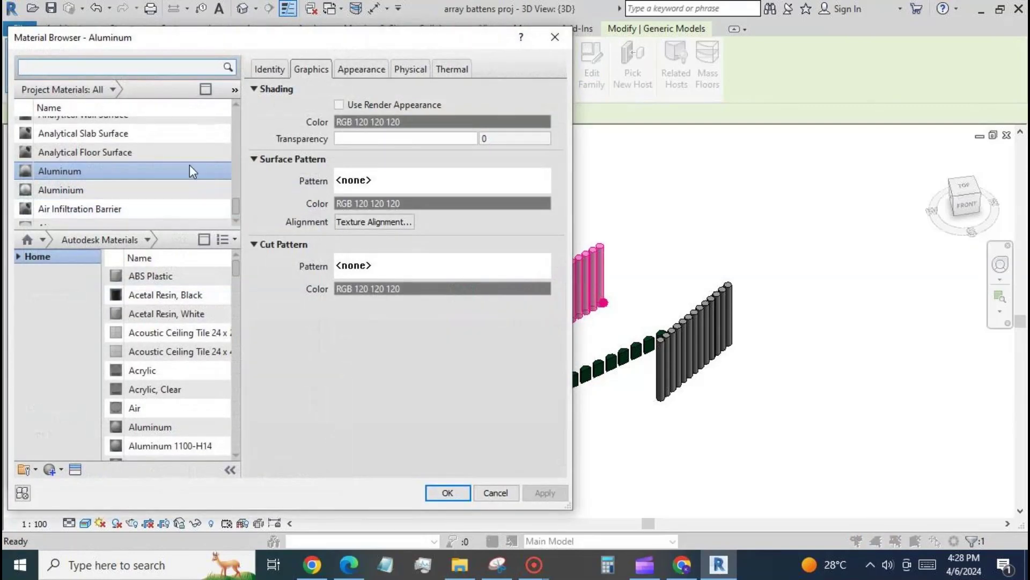
{"action": "left_click", "coordinate": [141, 67]}
{"action": "type", "text": "wood"}
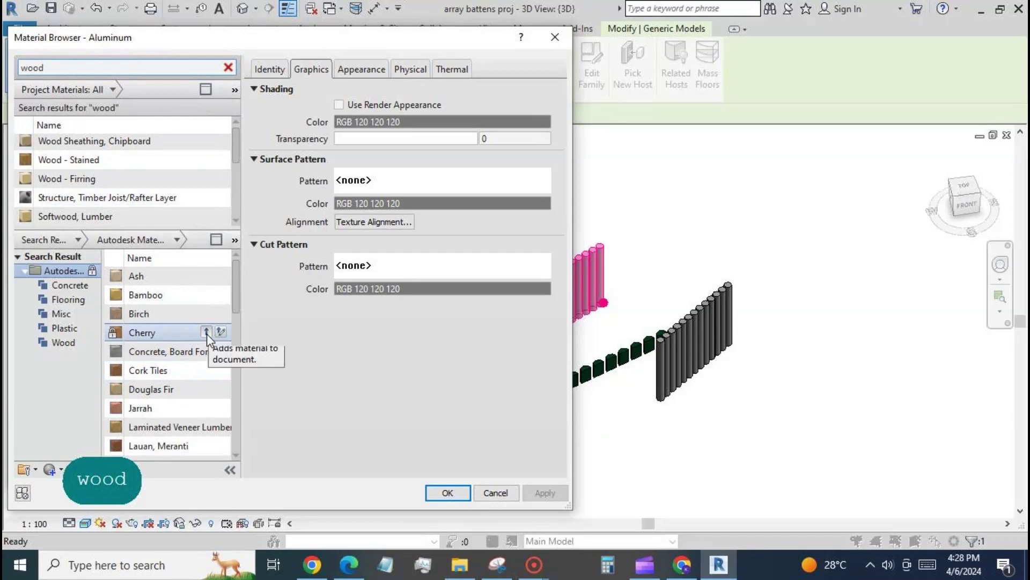
{"action": "left_click", "coordinate": [207, 332]}
{"action": "left_click", "coordinate": [464, 302]}
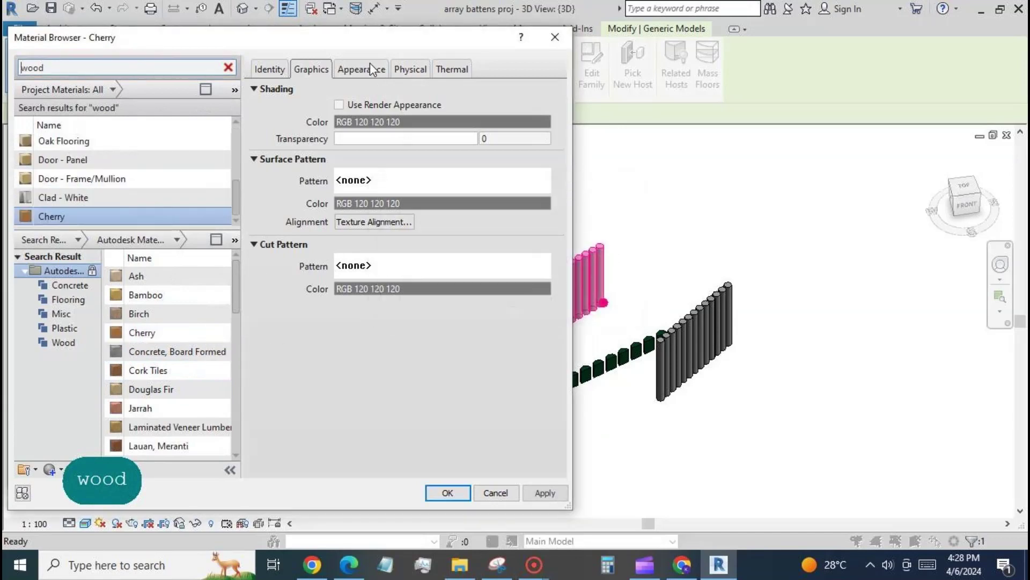
{"action": "left_click", "coordinate": [365, 67]}
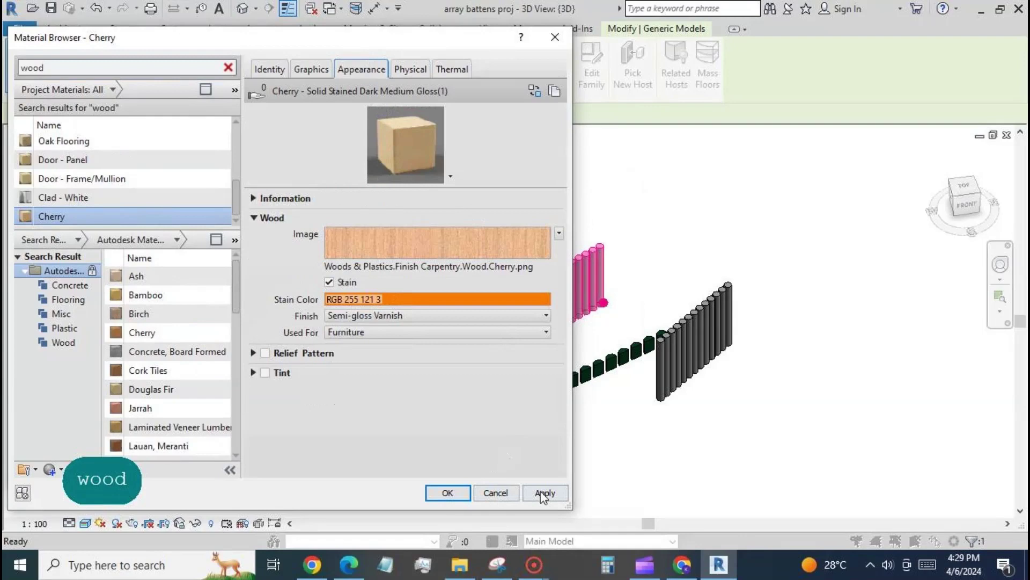
{"action": "left_click", "coordinate": [455, 493]}
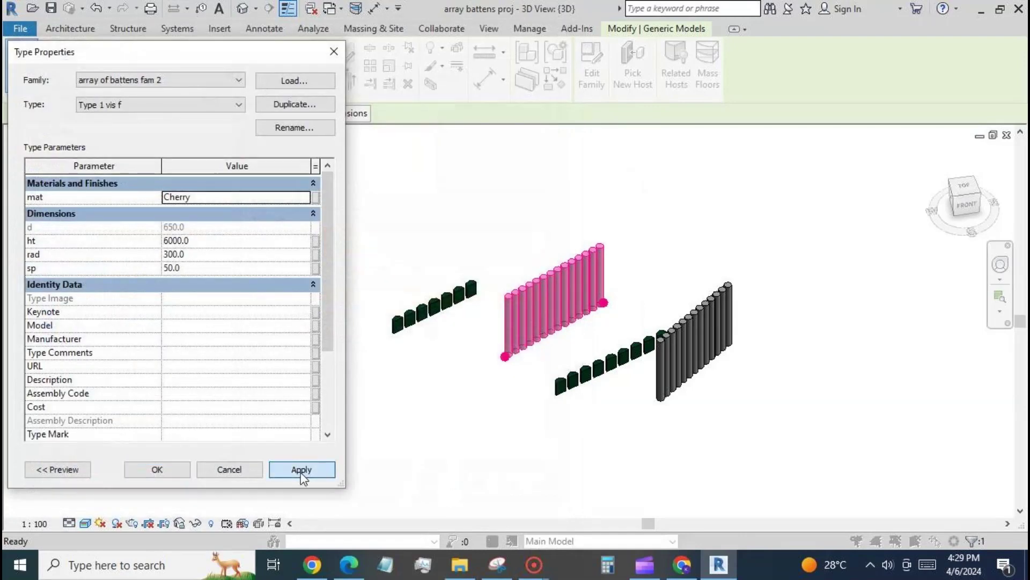
{"action": "left_click", "coordinate": [301, 470]}
{"action": "left_click", "coordinate": [162, 469]}
{"action": "left_click", "coordinate": [383, 441]}
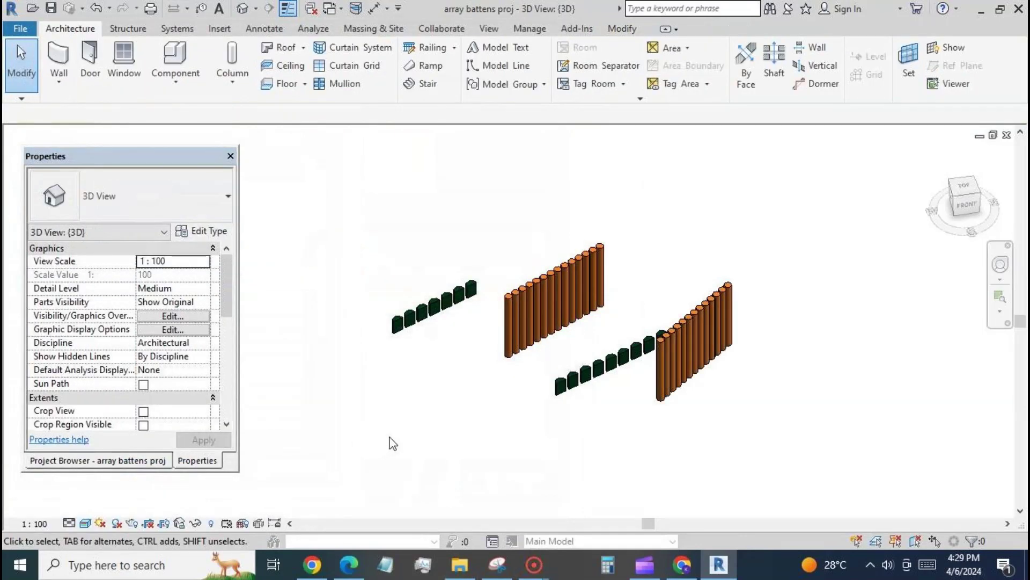
Step: Set the cherry batten type to ht 5000, rad 111 and sp 100, then widen sp to 333
{"action": "left_click", "coordinate": [505, 334]}
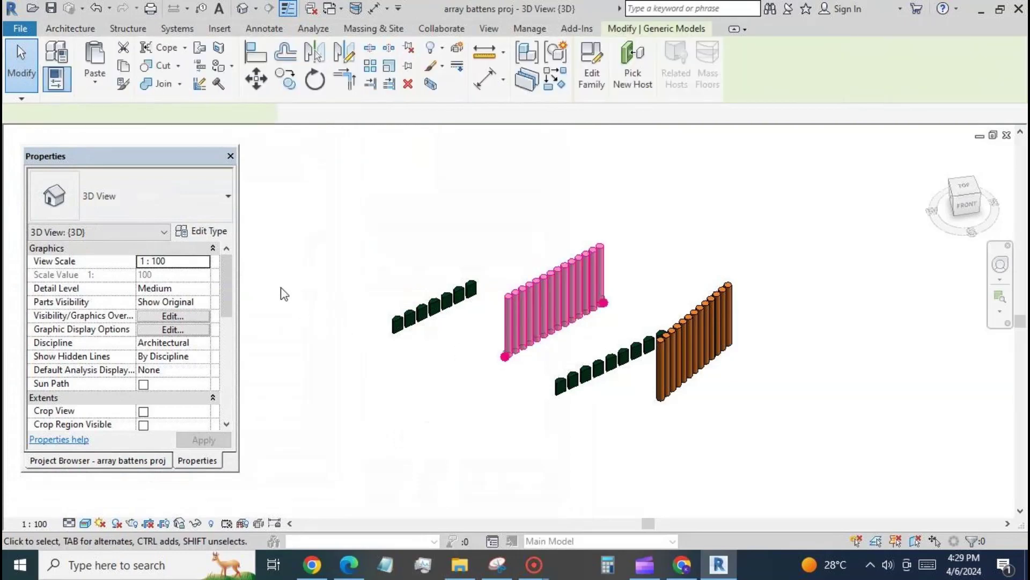
{"action": "left_click", "coordinate": [210, 231]}
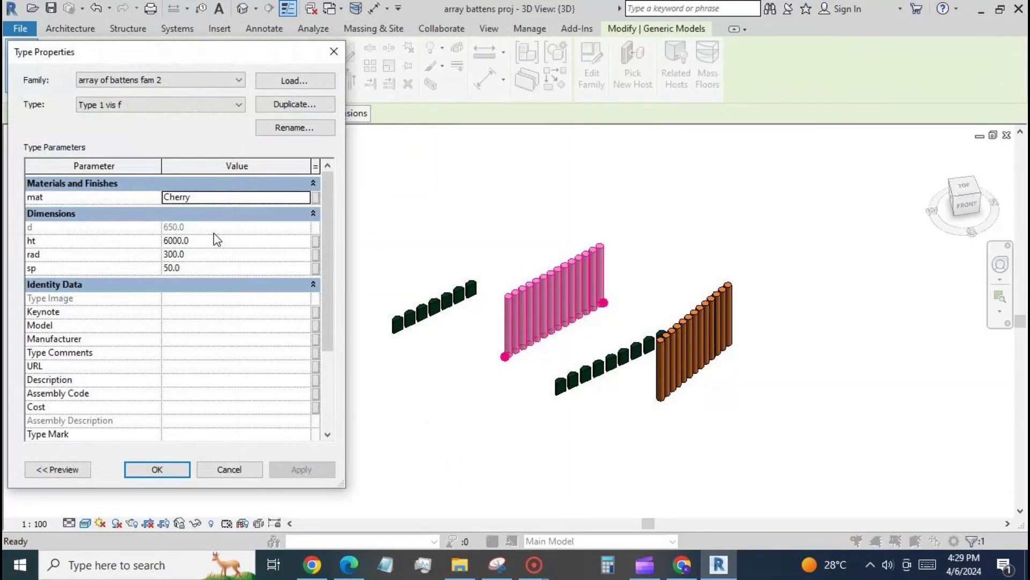
{"action": "left_click", "coordinate": [201, 243]}
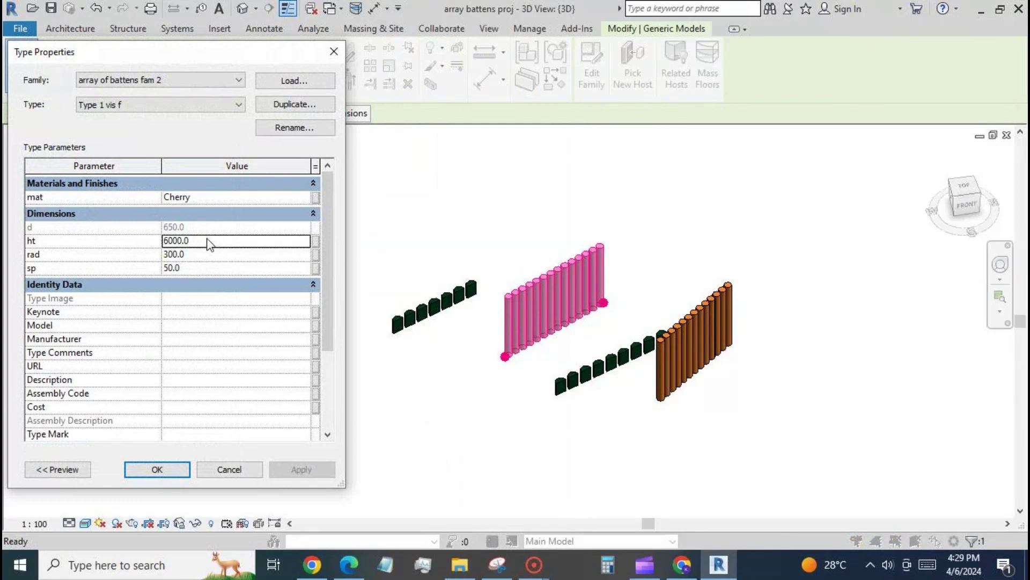
{"action": "type", "text": "5000"}
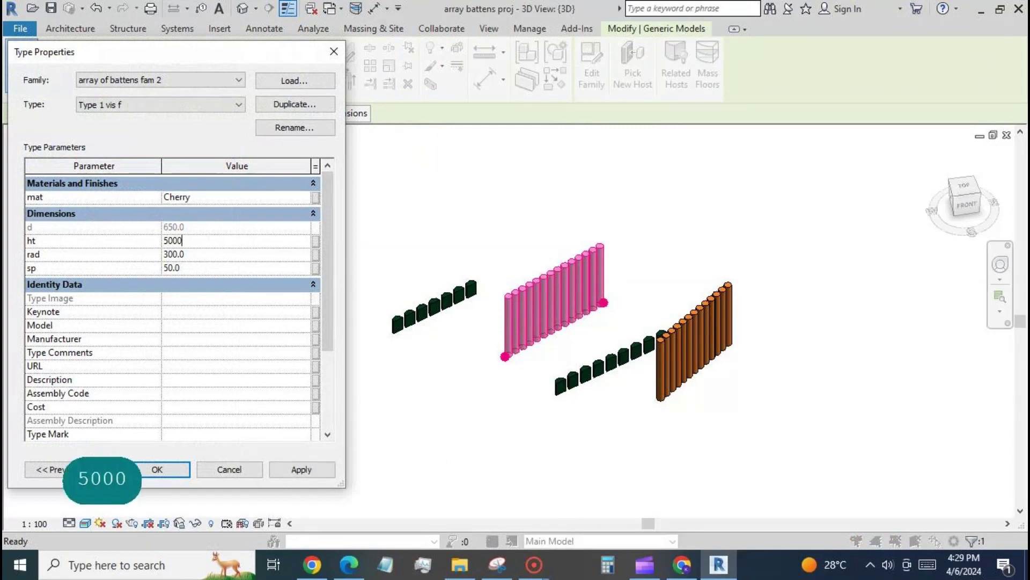
{"action": "left_click", "coordinate": [204, 255]}
{"action": "type", "text": "111"}
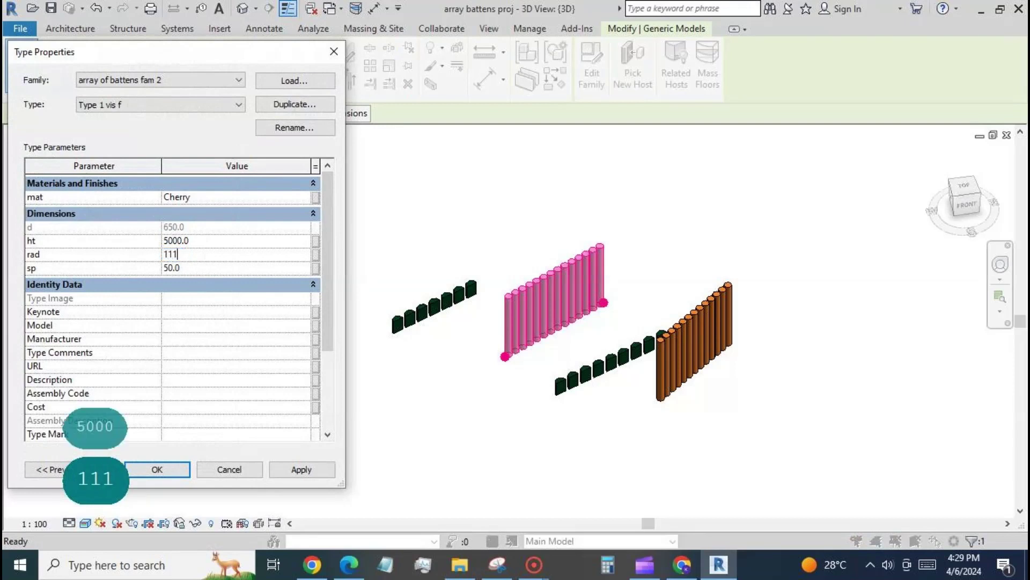
{"action": "left_click", "coordinate": [202, 268]}
{"action": "type", "text": "100"}
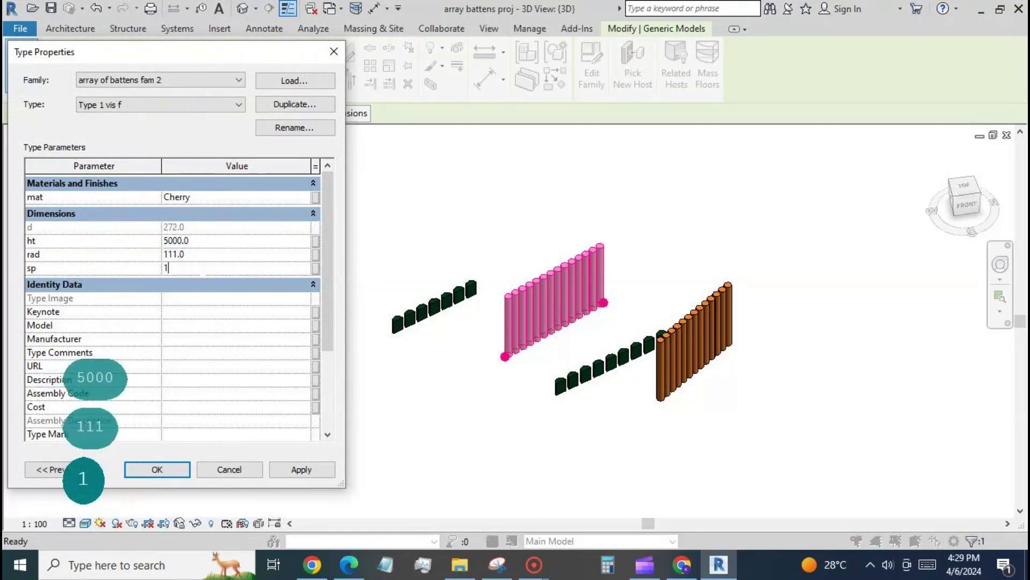
{"action": "left_click", "coordinate": [289, 469]}
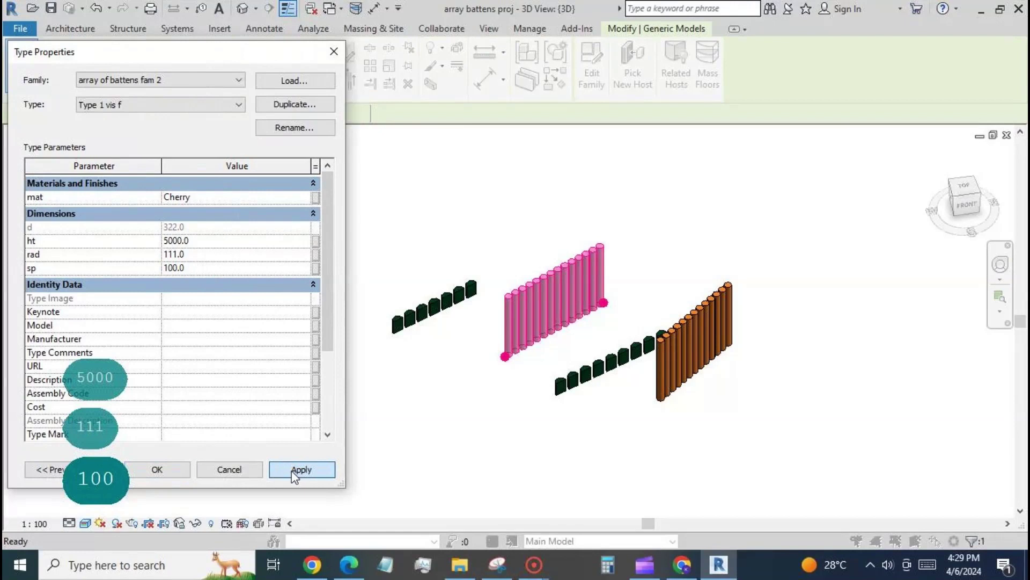
{"action": "left_click", "coordinate": [200, 268]}
{"action": "type", "text": "333"}
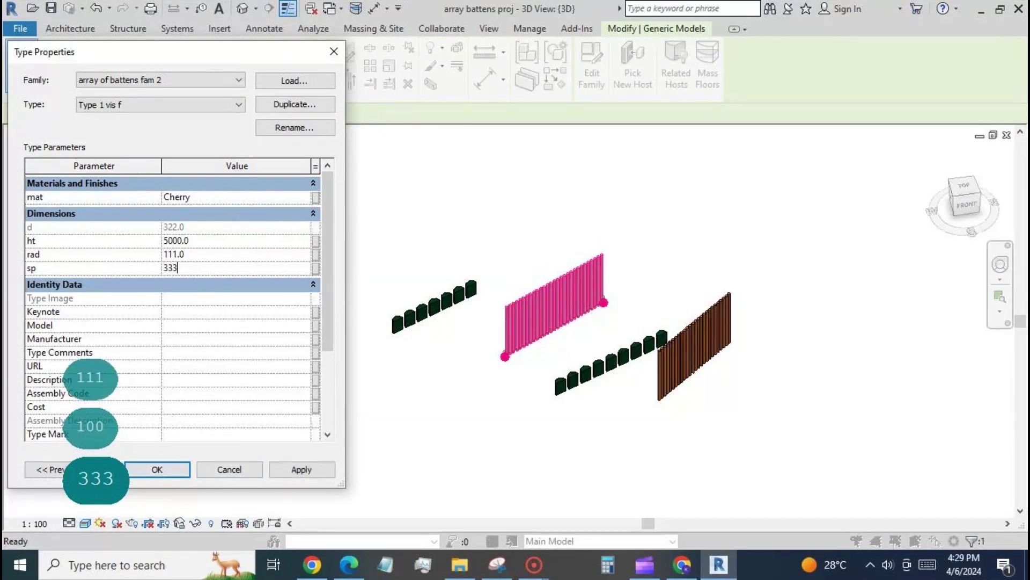
{"action": "left_click", "coordinate": [279, 464]}
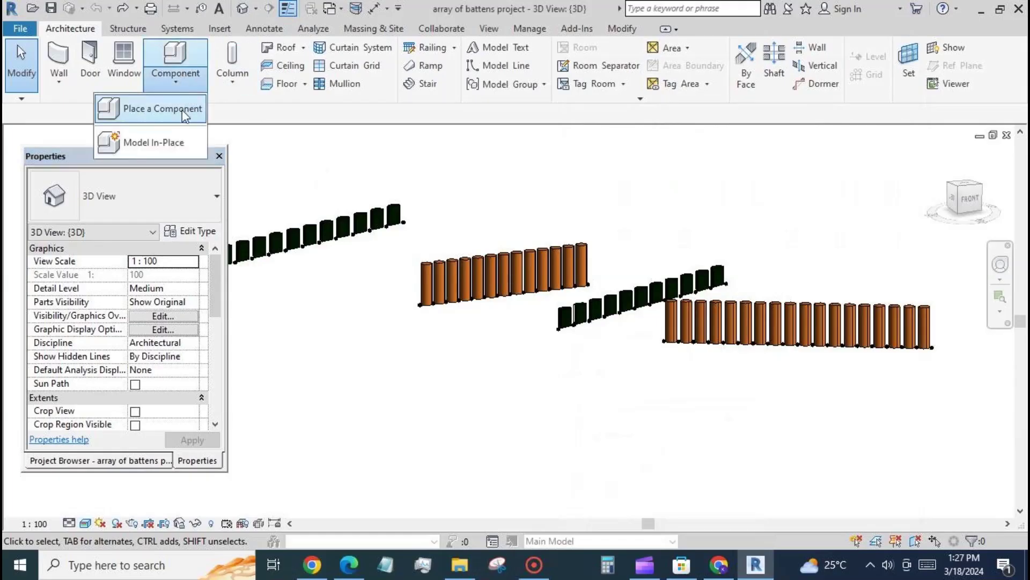
Step: Place a new batten array below the middle row
{"action": "left_click", "coordinate": [182, 109]}
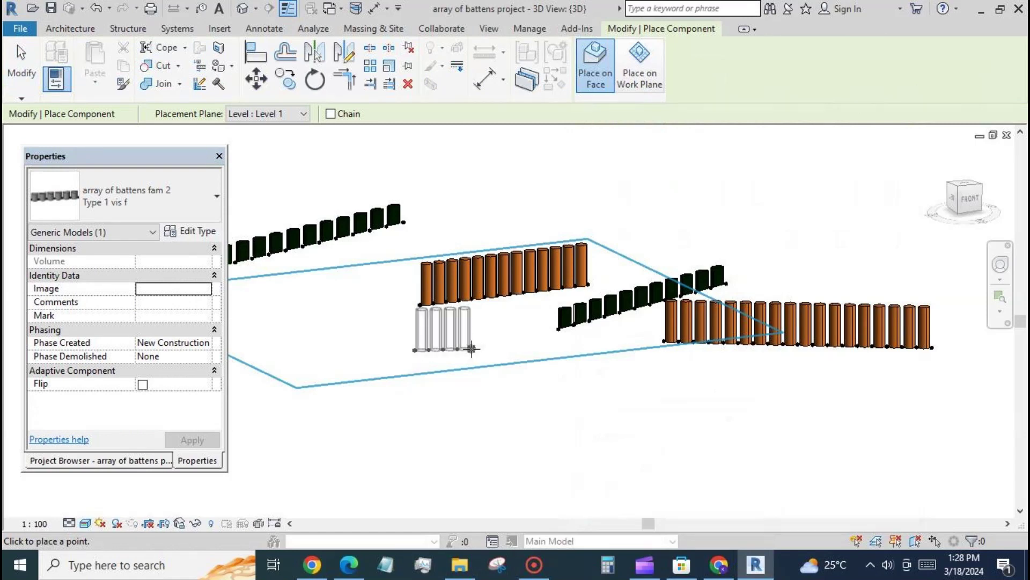
{"action": "left_click", "coordinate": [412, 333]}
{"action": "left_click", "coordinate": [22, 64]}
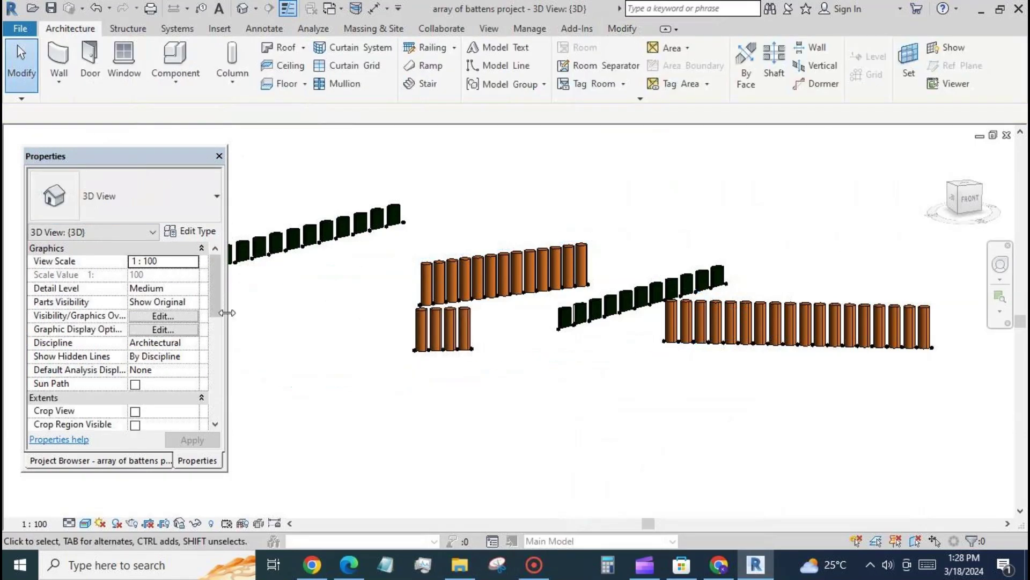
{"action": "left_click", "coordinate": [416, 341]}
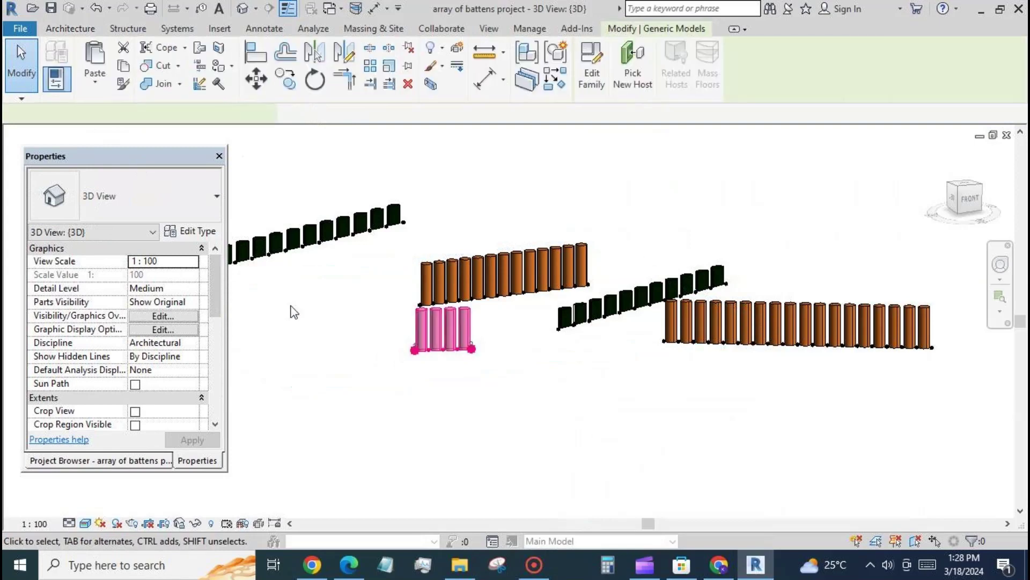
Step: Change the cherry batten type to rad 888 and sp 444
{"action": "left_click", "coordinate": [194, 235]}
{"action": "left_click", "coordinate": [230, 235]}
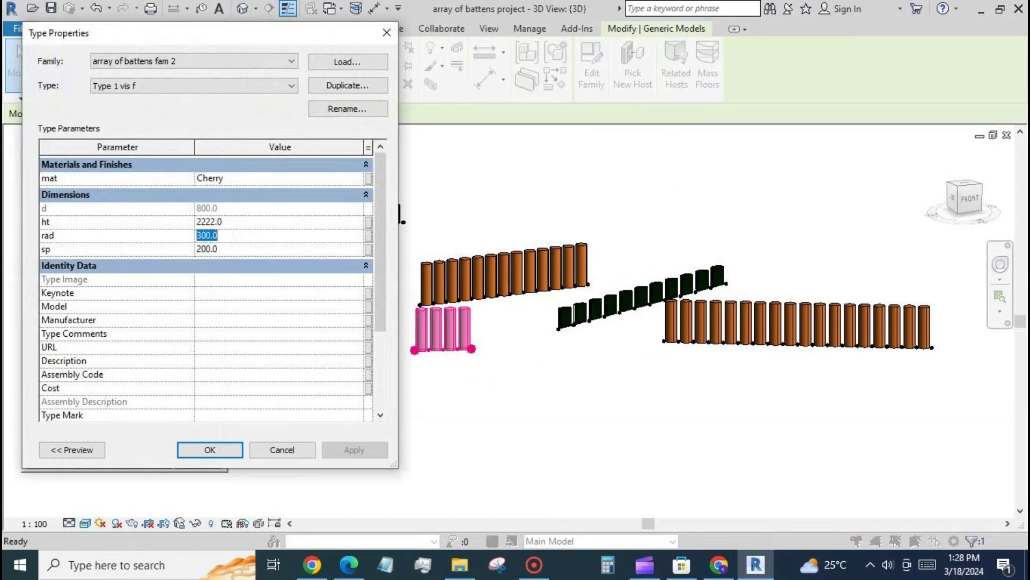
{"action": "type", "text": "888"}
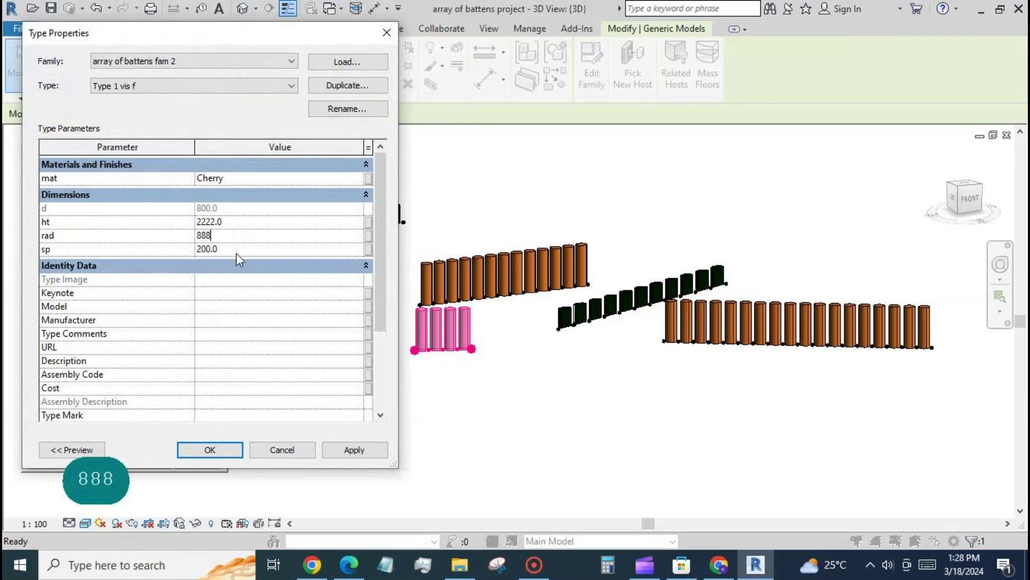
{"action": "key", "text": "Tab"}
{"action": "type", "text": "444"}
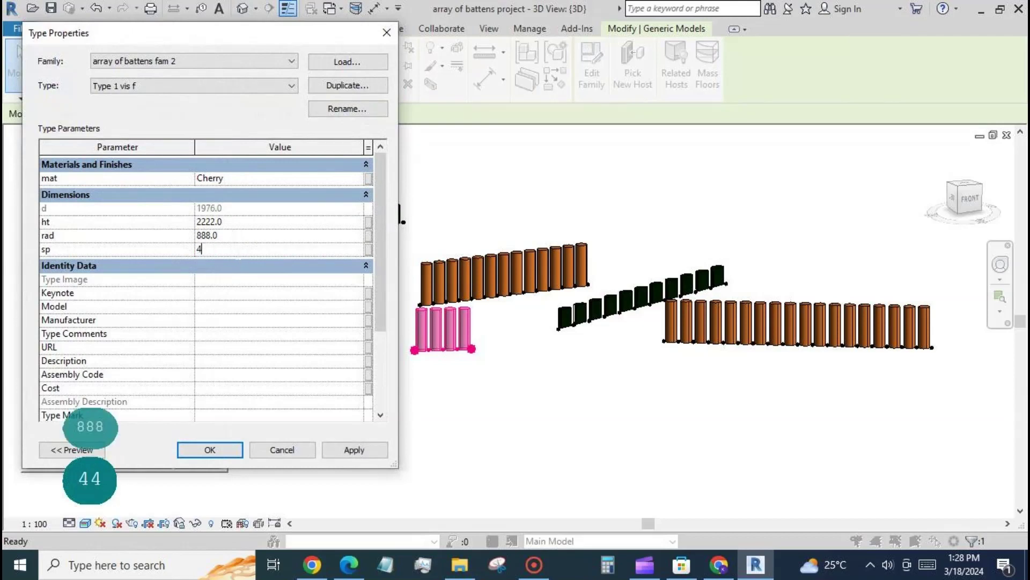
{"action": "left_click", "coordinate": [347, 449]}
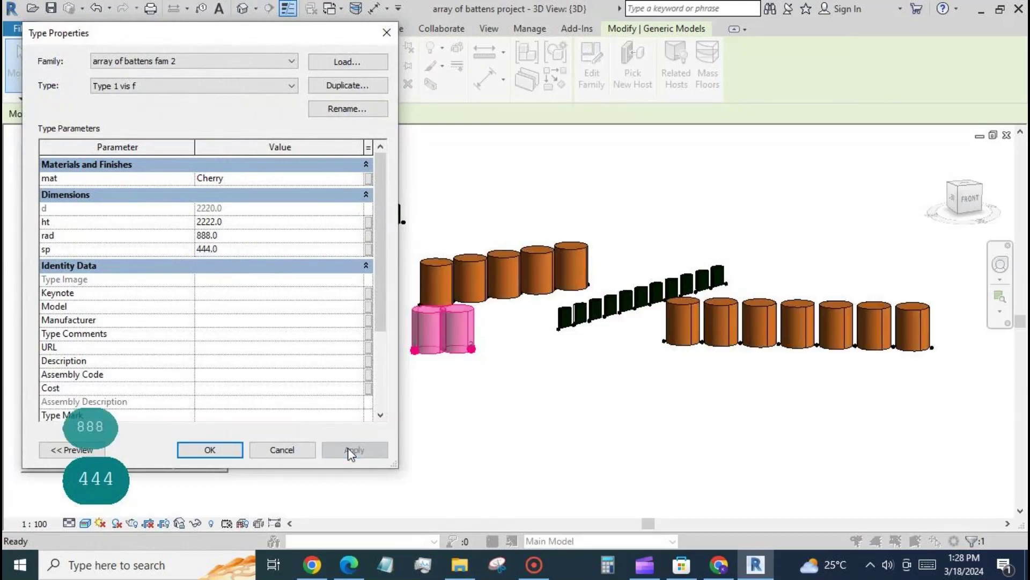
{"action": "left_click", "coordinate": [210, 449]}
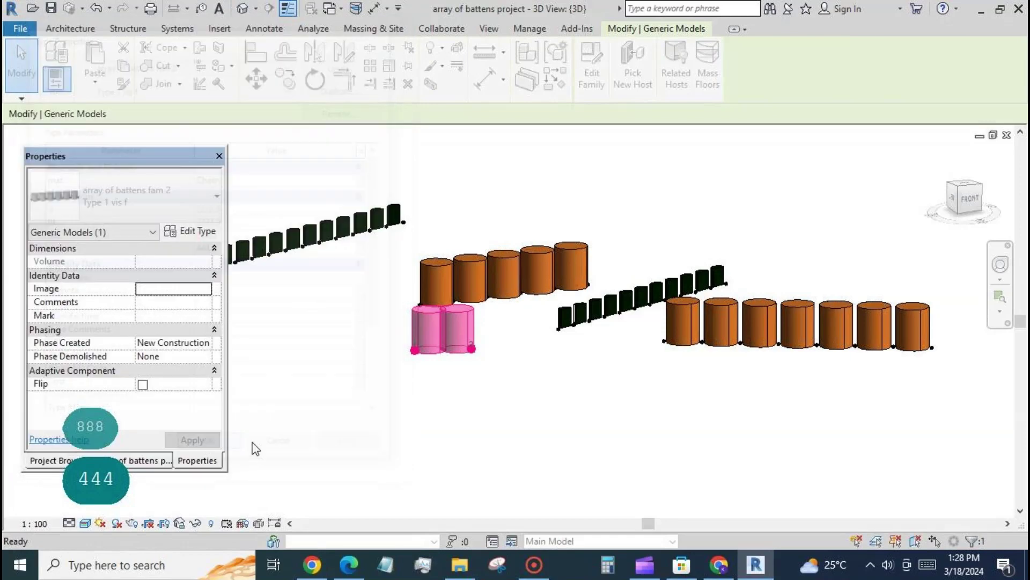
{"action": "left_click", "coordinate": [396, 391]}
Step: Place two more cherry batten arrays, one before the left cluster and a five-cylinder row along the front
{"action": "scroll", "coordinate": [405, 321], "scroll_direction": "up", "scroll_amount": 2}
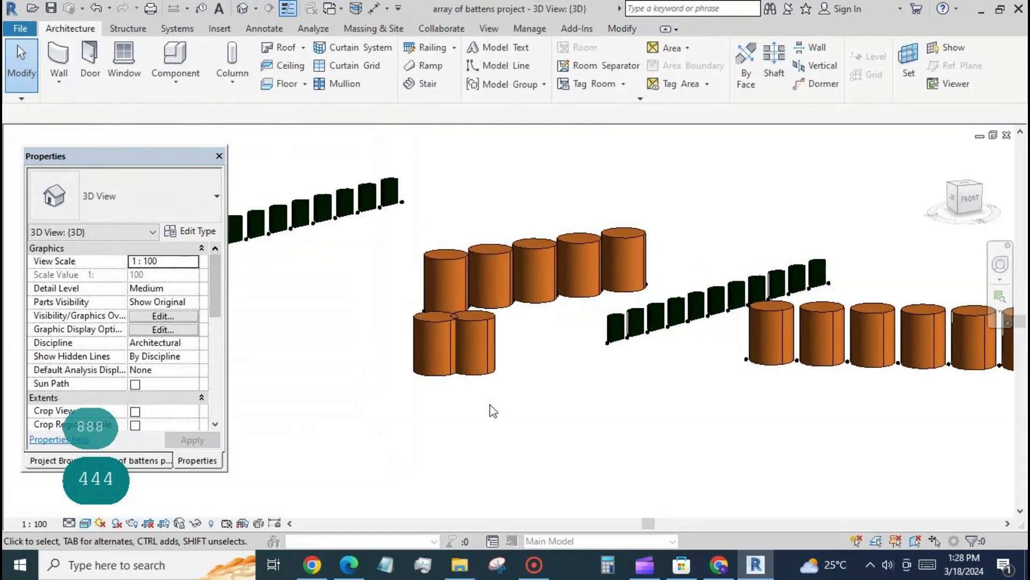
{"action": "middle_click_drag", "start_coordinate": [622, 441], "coordinate": [615, 447], "text": "shift"}
{"action": "scroll", "coordinate": [565, 342], "scroll_direction": "down", "scroll_amount": 2}
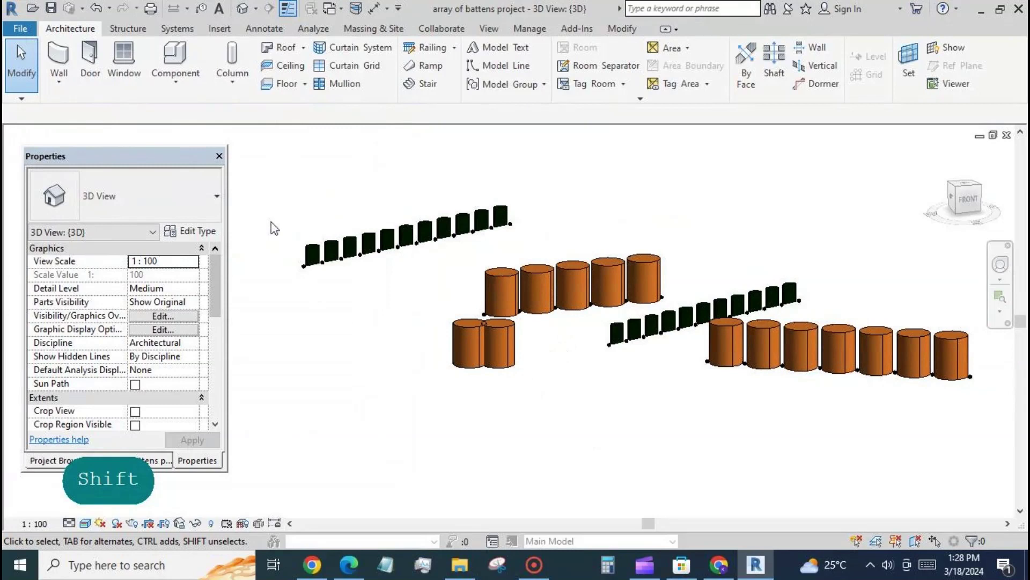
{"action": "left_click", "coordinate": [182, 83]}
{"action": "left_click", "coordinate": [182, 108]}
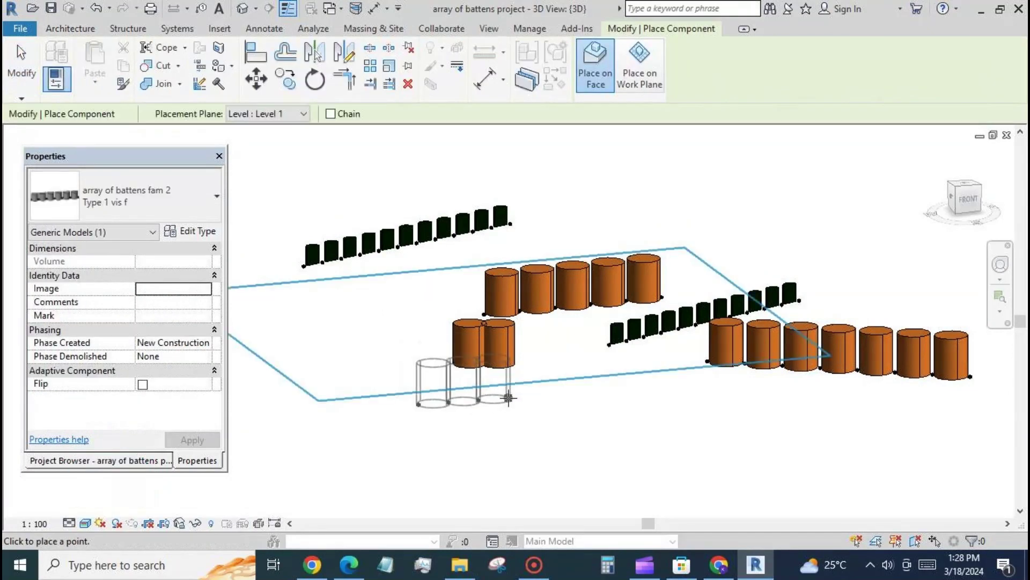
{"action": "left_click", "coordinate": [501, 400]}
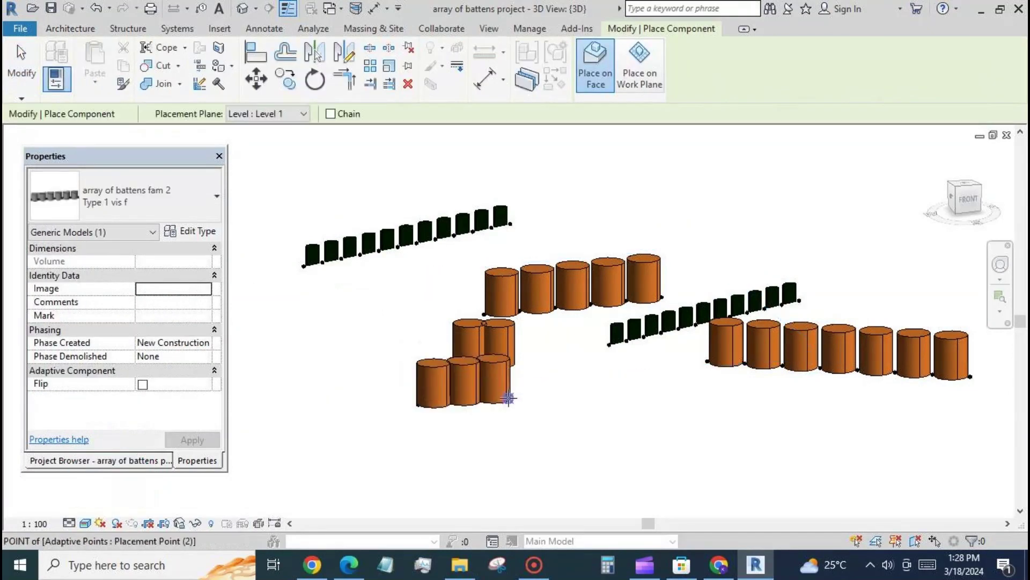
{"action": "left_click", "coordinate": [563, 413]}
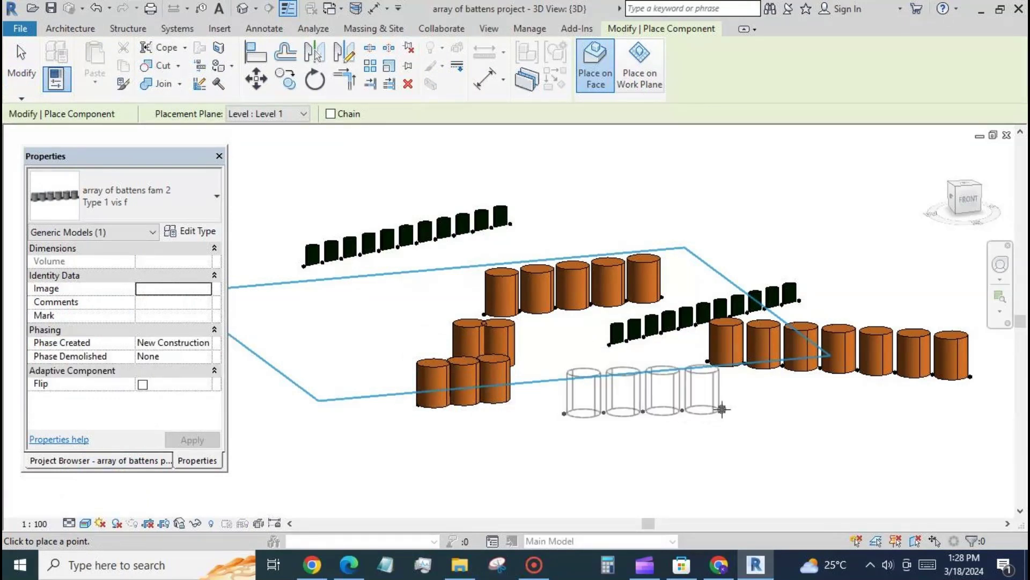
{"action": "left_click", "coordinate": [758, 406]}
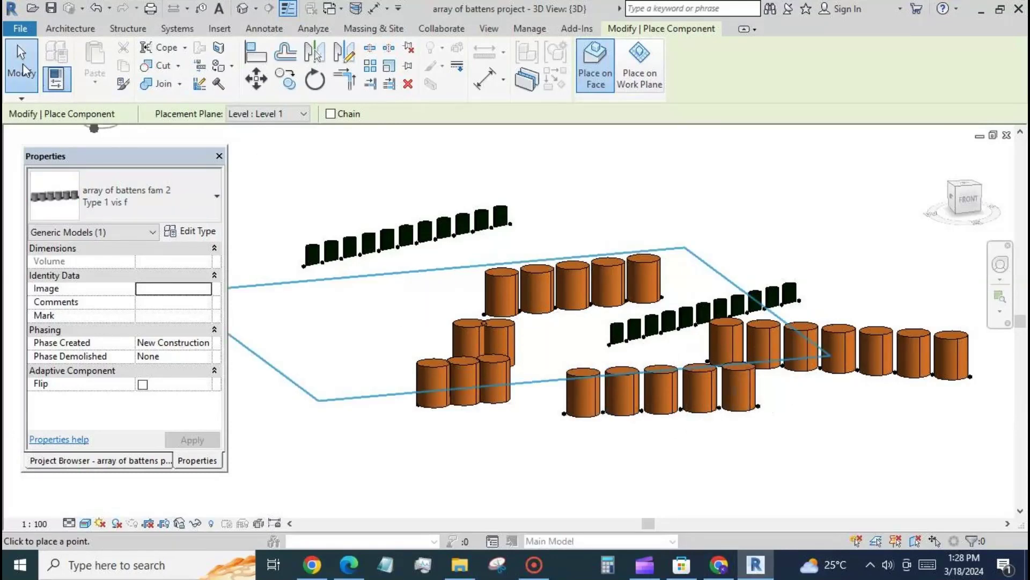
Step: Stop placing components and orbit the view to see all the arrays
{"action": "left_click", "coordinate": [21, 70]}
{"action": "scroll", "coordinate": [369, 343], "scroll_direction": "down", "scroll_amount": 2}
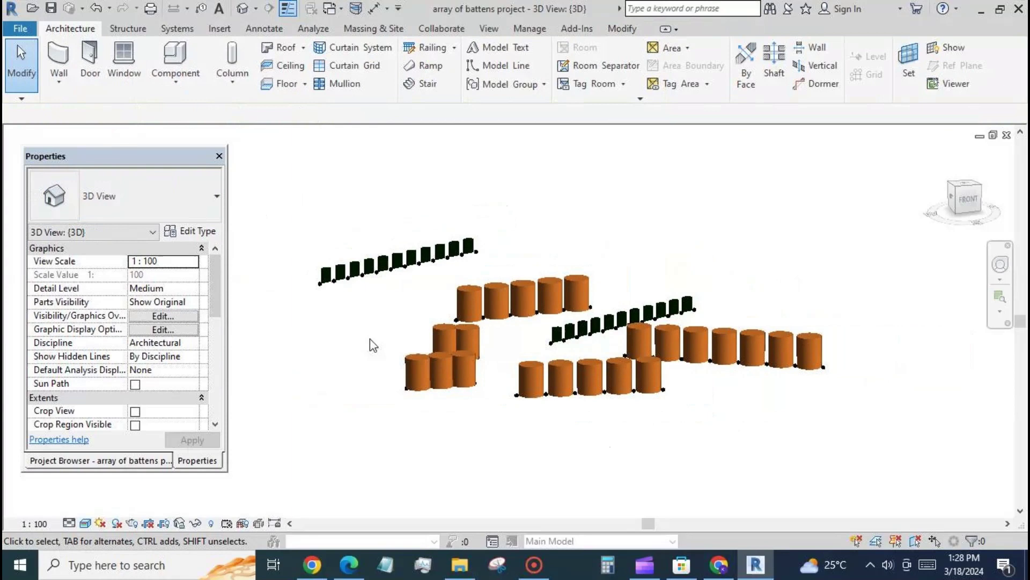
{"action": "middle_click_drag", "start_coordinate": [639, 444], "coordinate": [664, 464], "text": "shift"}
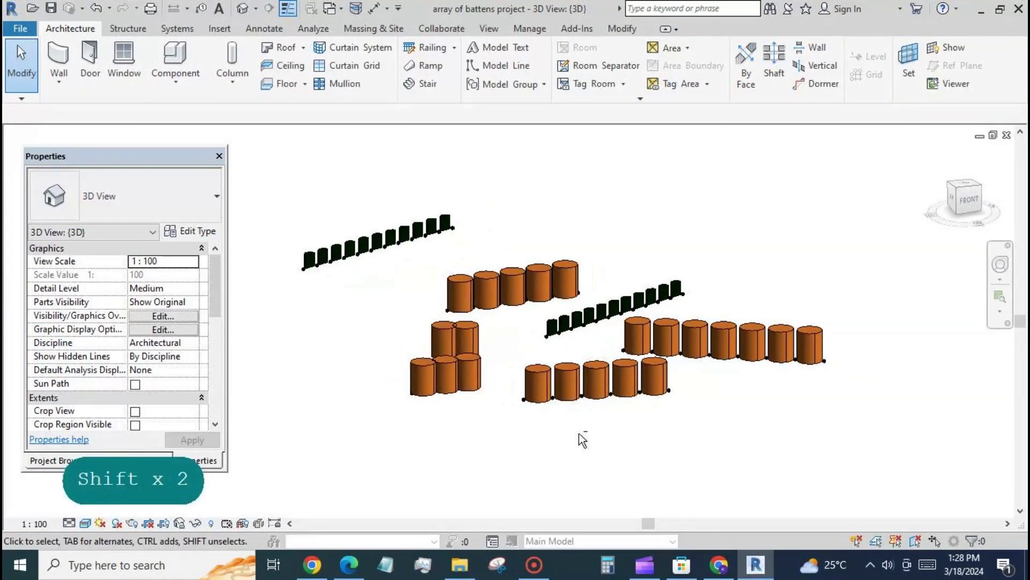
{"action": "scroll", "coordinate": [471, 396], "scroll_direction": "up", "scroll_amount": 4}
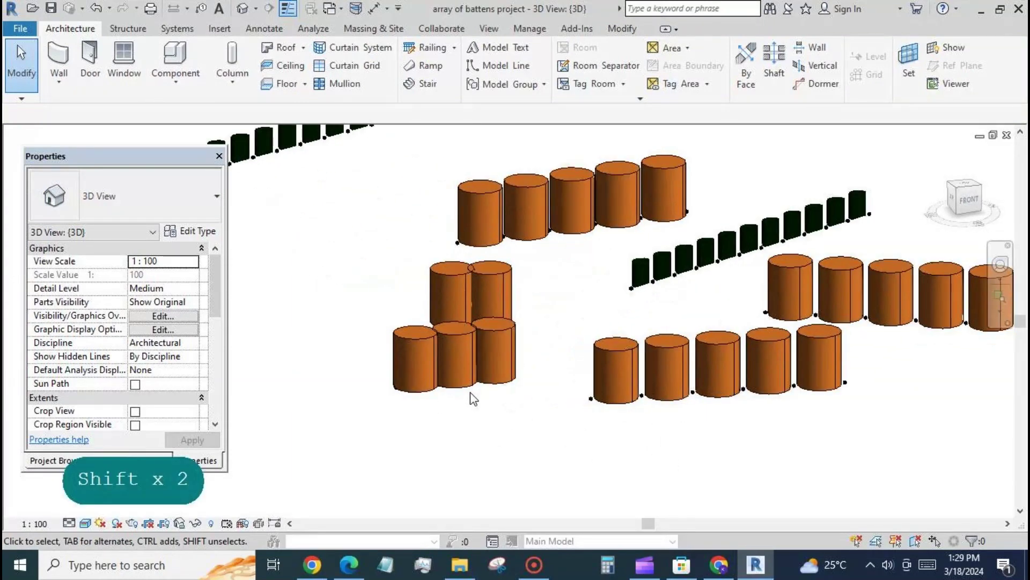
Step: In the array of battens fam 2 family, select the batten array and filter to only the Divided Path
{"action": "left_click", "coordinate": [341, 8]}
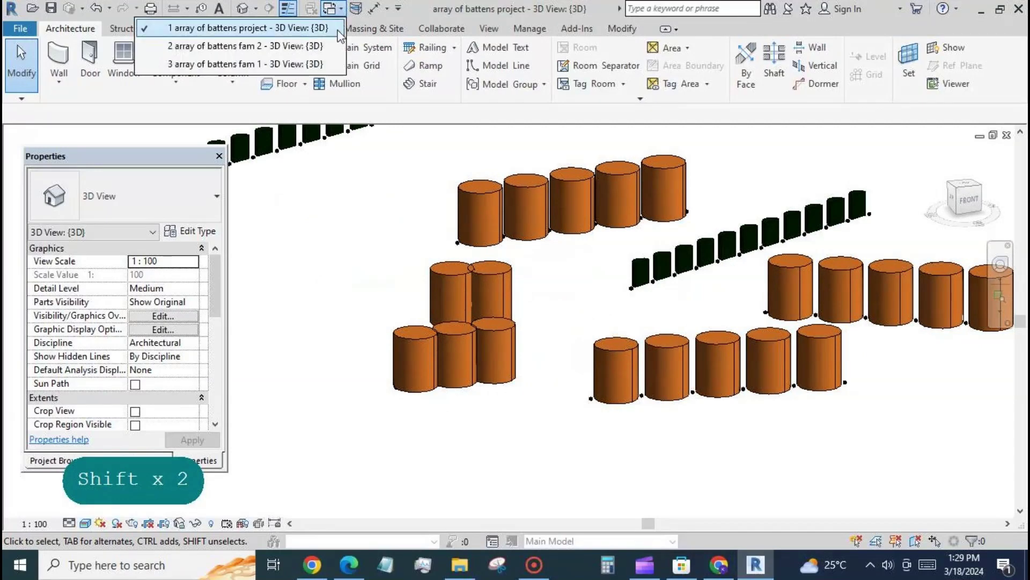
{"action": "left_click", "coordinate": [334, 48]}
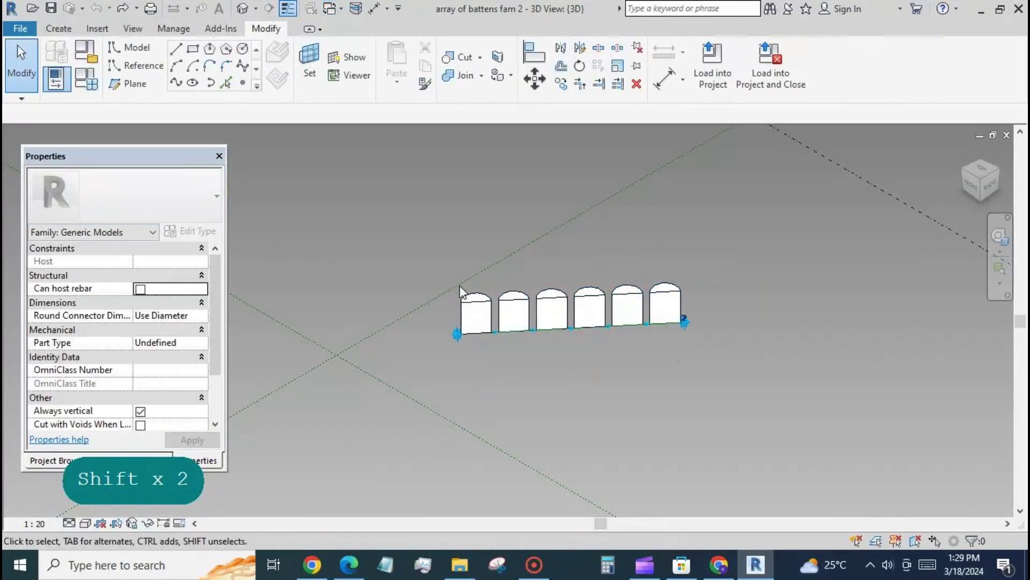
{"action": "left_click_drag", "start_coordinate": [422, 226], "coordinate": [717, 349]}
{"action": "left_click", "coordinate": [741, 64]}
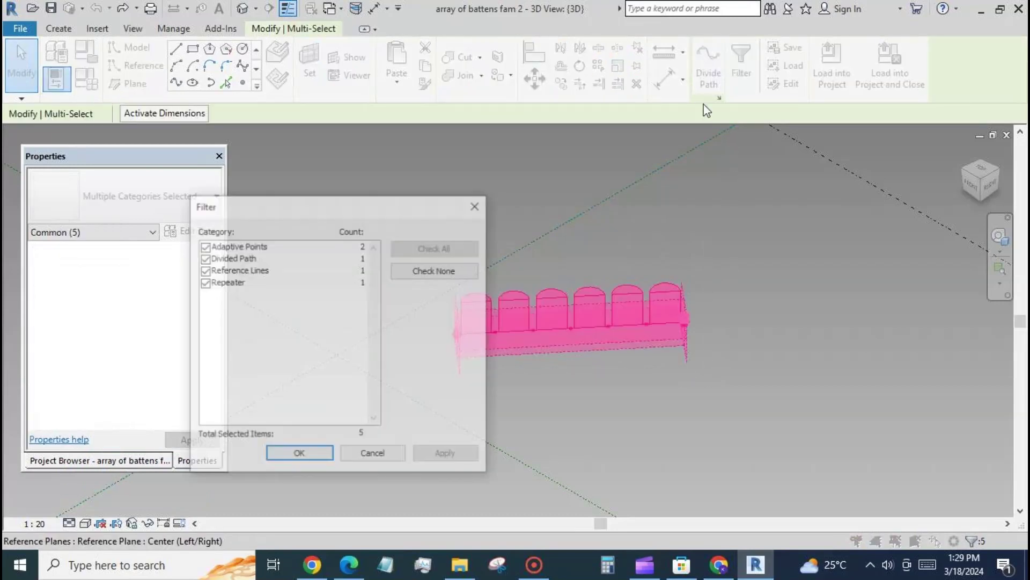
{"action": "left_click", "coordinate": [411, 271]}
{"action": "left_click", "coordinate": [204, 258]}
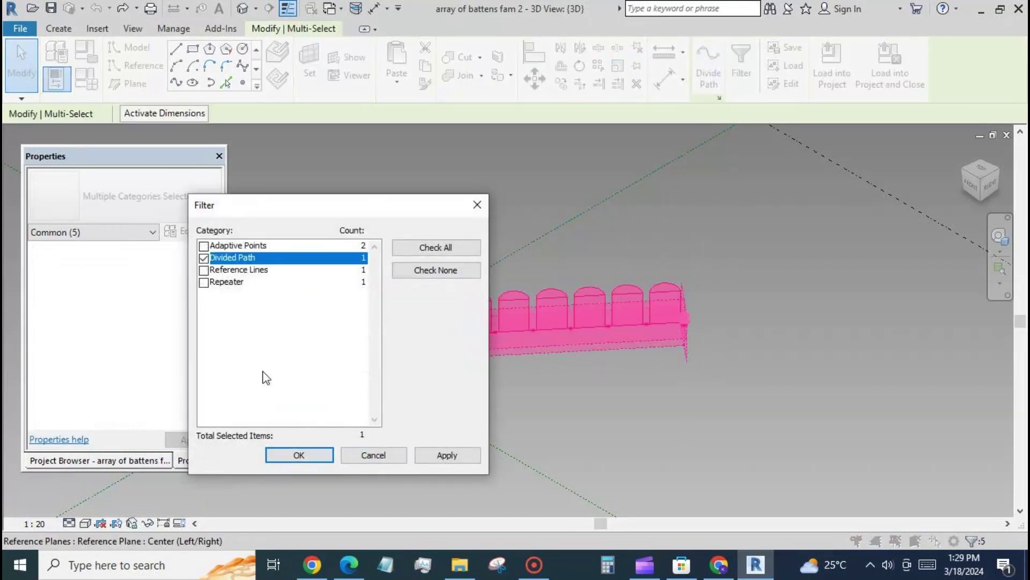
{"action": "left_click", "coordinate": [290, 455]}
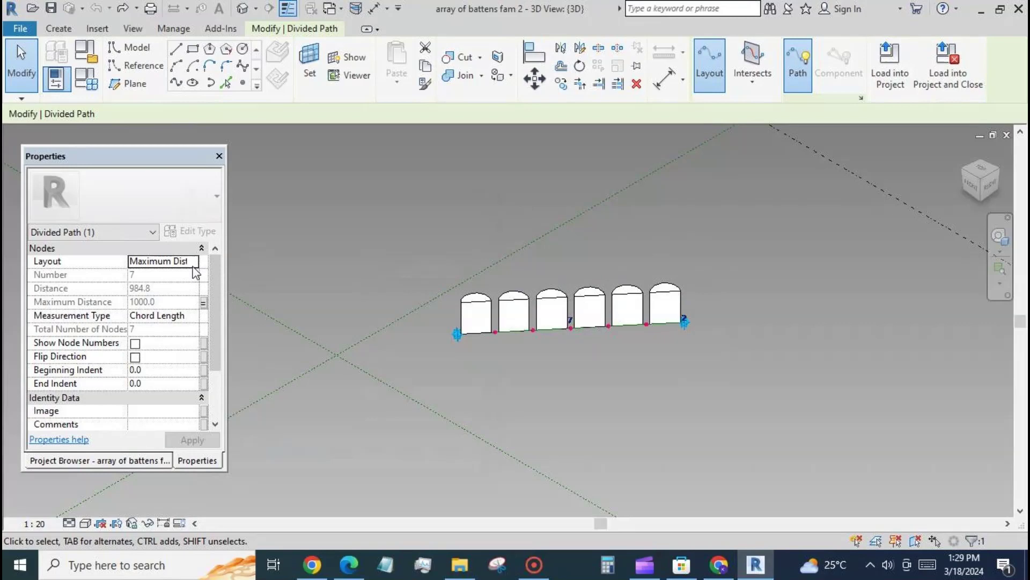
Step: Set the divided path layout to Minimum Distance, delete d's formula, and link Minimum Distance to d
{"action": "left_click", "coordinate": [194, 272]}
{"action": "left_click", "coordinate": [189, 316]}
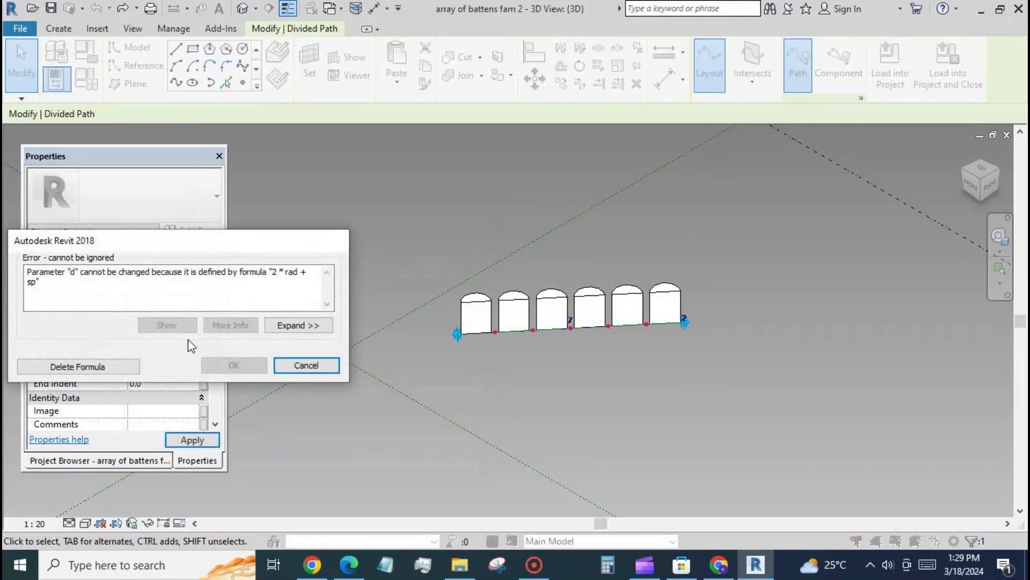
{"action": "left_click", "coordinate": [105, 368]}
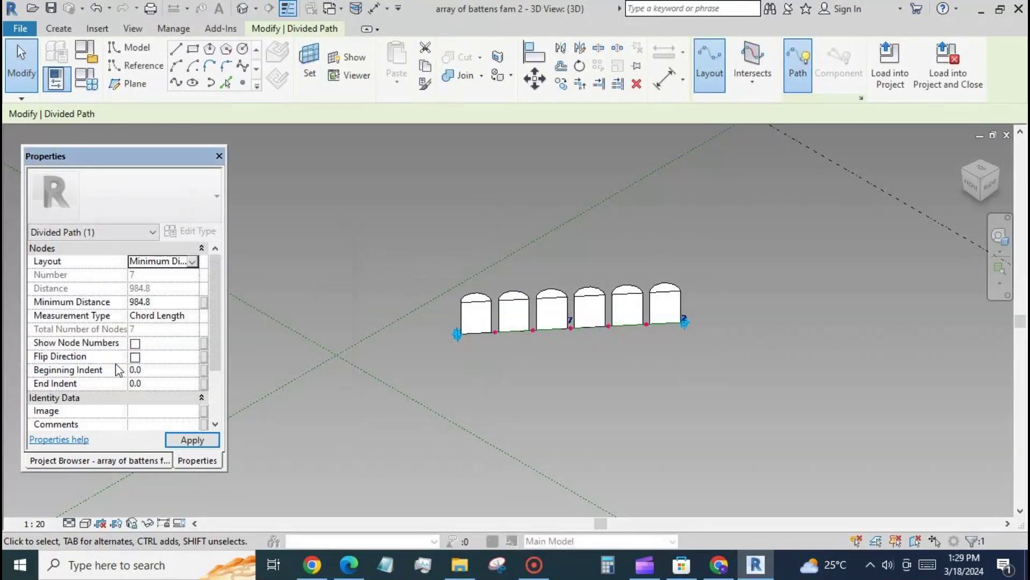
{"action": "left_click", "coordinate": [204, 302]}
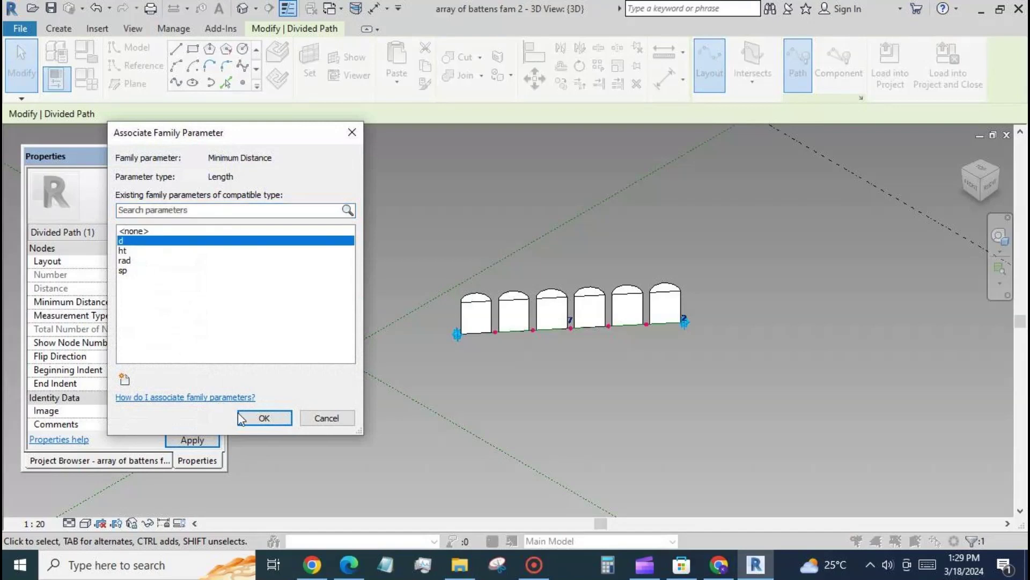
{"action": "left_click", "coordinate": [278, 416]}
{"action": "left_click", "coordinate": [95, 83]}
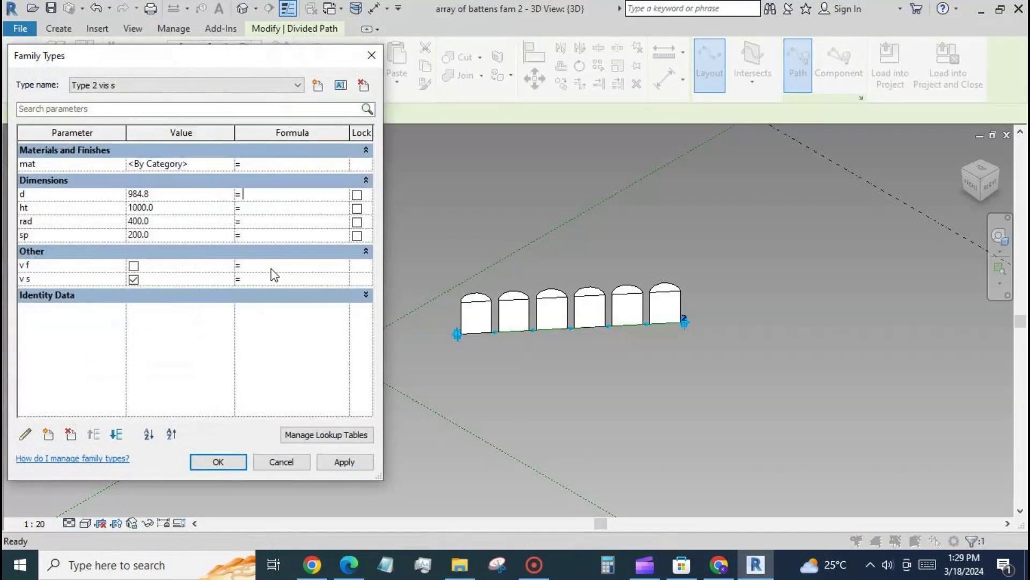
Step: Give d the formula 2*rad +sp, set rad to 666, apply and confirm, then deselect
{"action": "type", "text": "2*"}
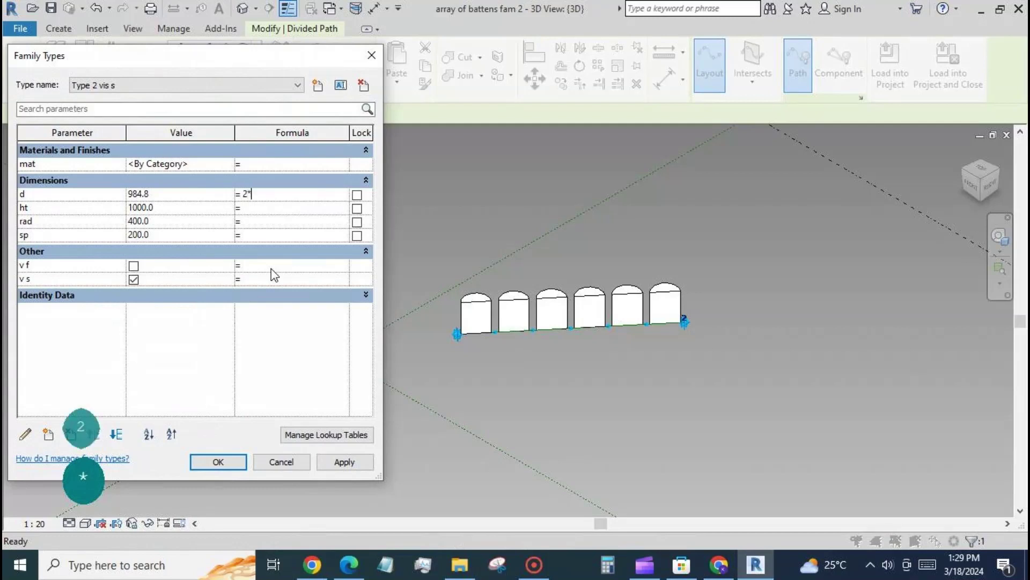
{"action": "type", "text": "rad +sp"}
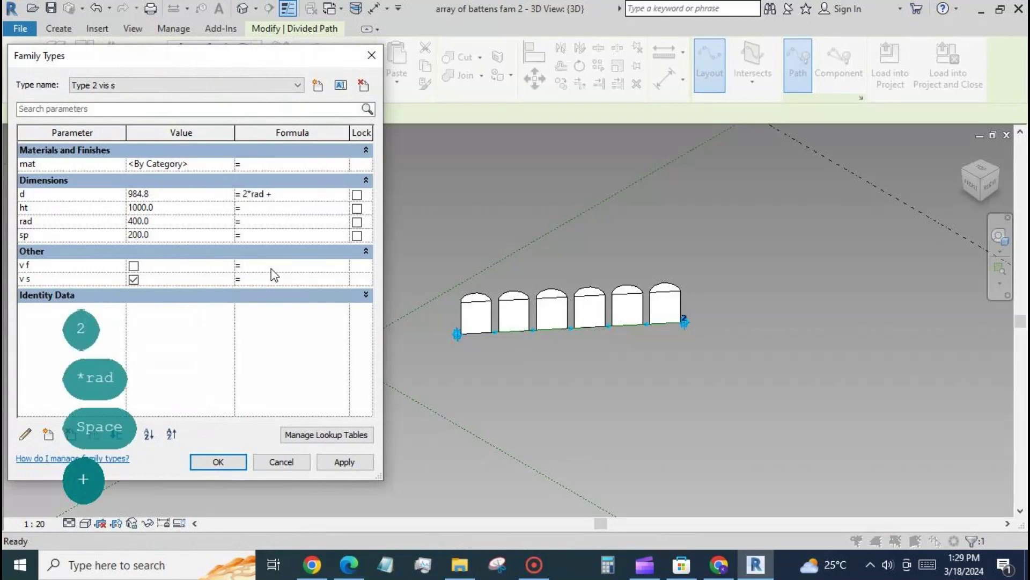
{"action": "left_click", "coordinate": [344, 462]}
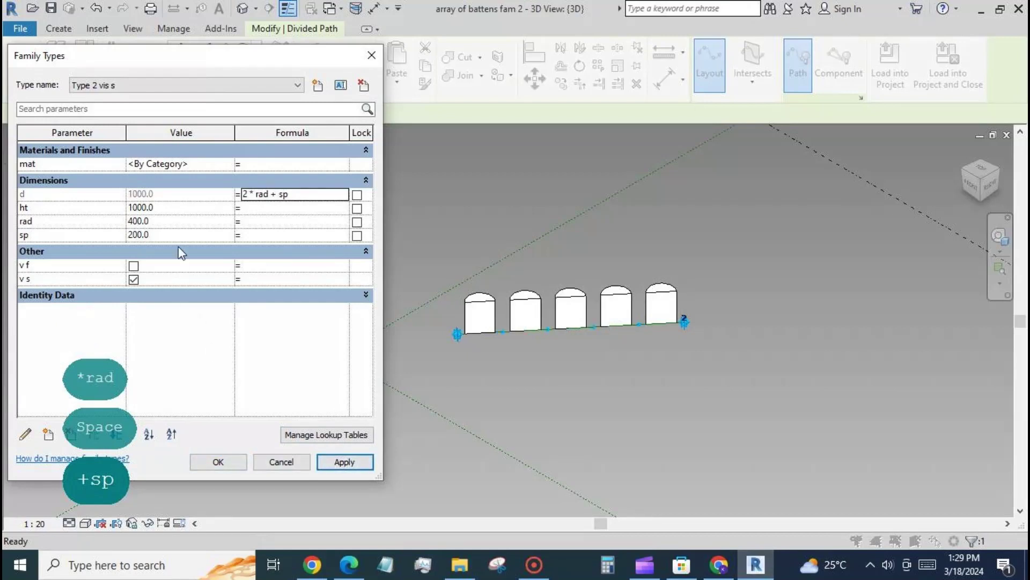
{"action": "left_click", "coordinate": [184, 223]}
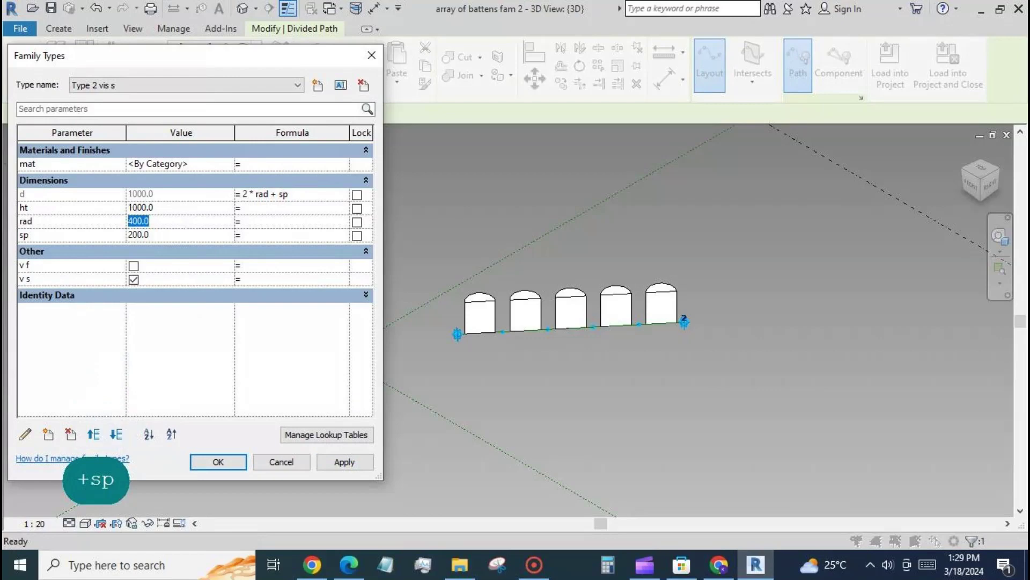
{"action": "type", "text": "666"}
{"action": "left_click", "coordinate": [340, 462]}
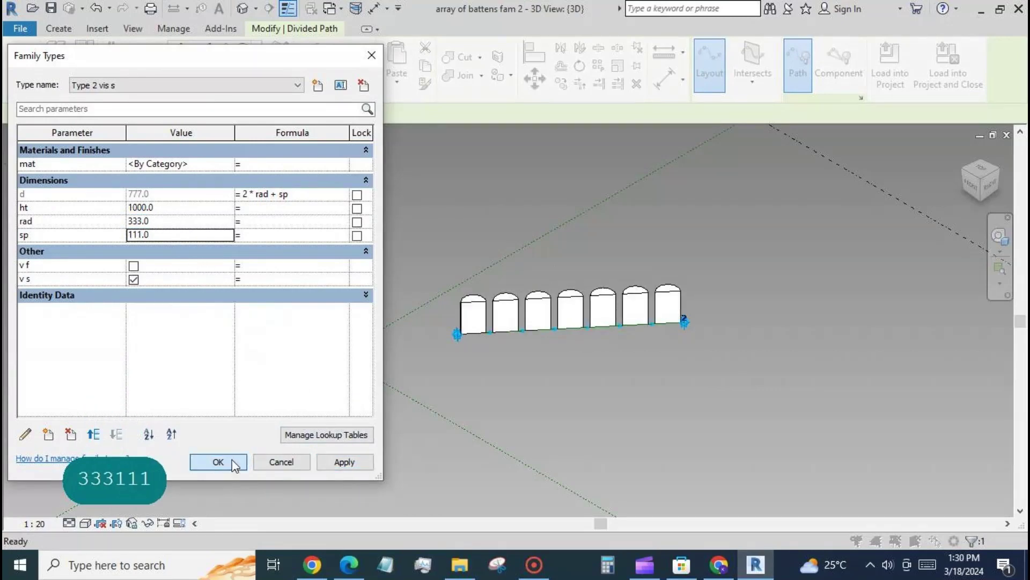
{"action": "left_click", "coordinate": [218, 462]}
{"action": "left_click", "coordinate": [635, 224]}
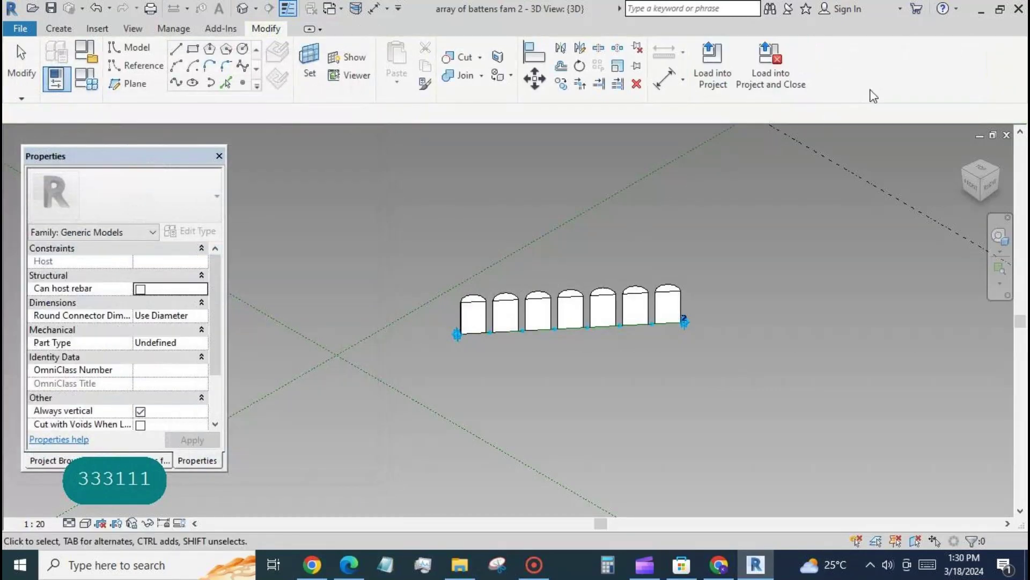
Step: Load the family into array of battens project.rvt, overwriting the existing version and parameter values
{"action": "left_click", "coordinate": [722, 65]}
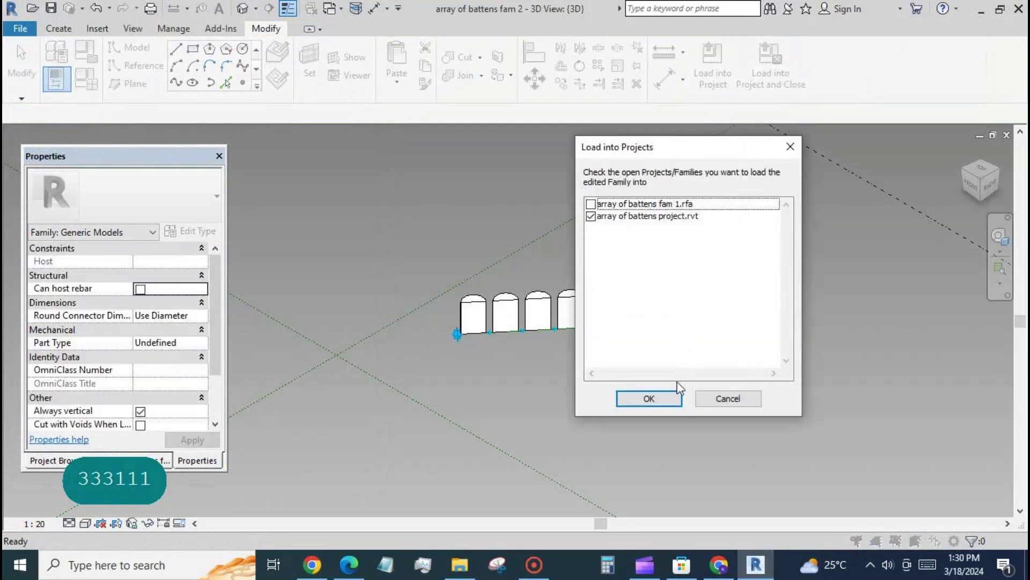
{"action": "left_click", "coordinate": [650, 397]}
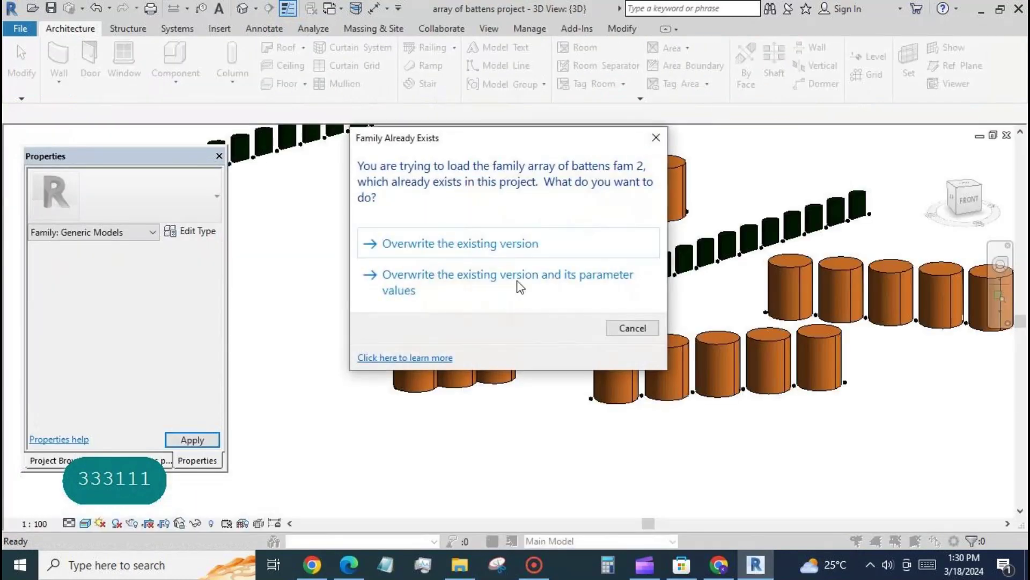
{"action": "left_click", "coordinate": [517, 285]}
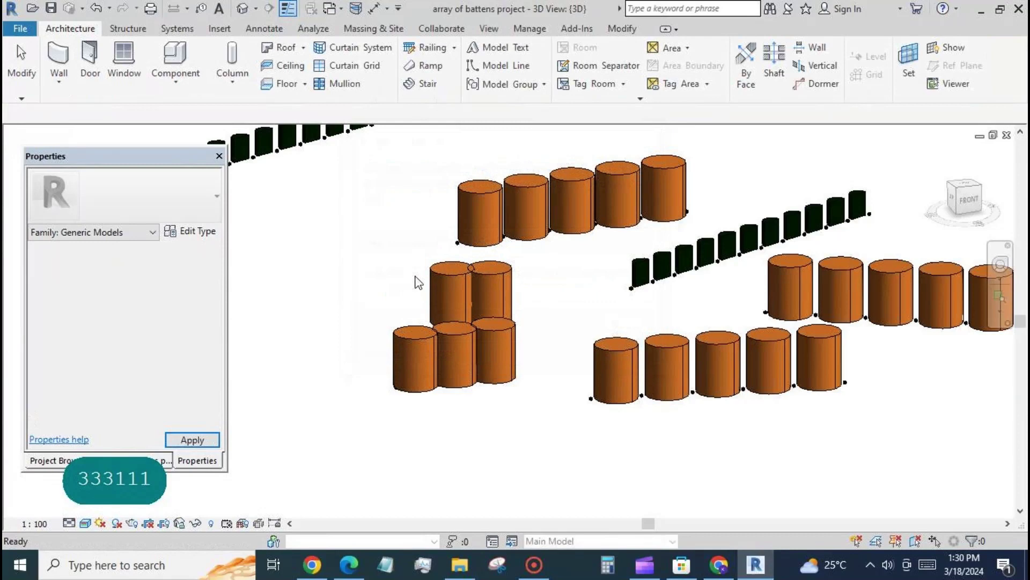
{"action": "scroll", "coordinate": [341, 258], "scroll_direction": "down", "scroll_amount": 5}
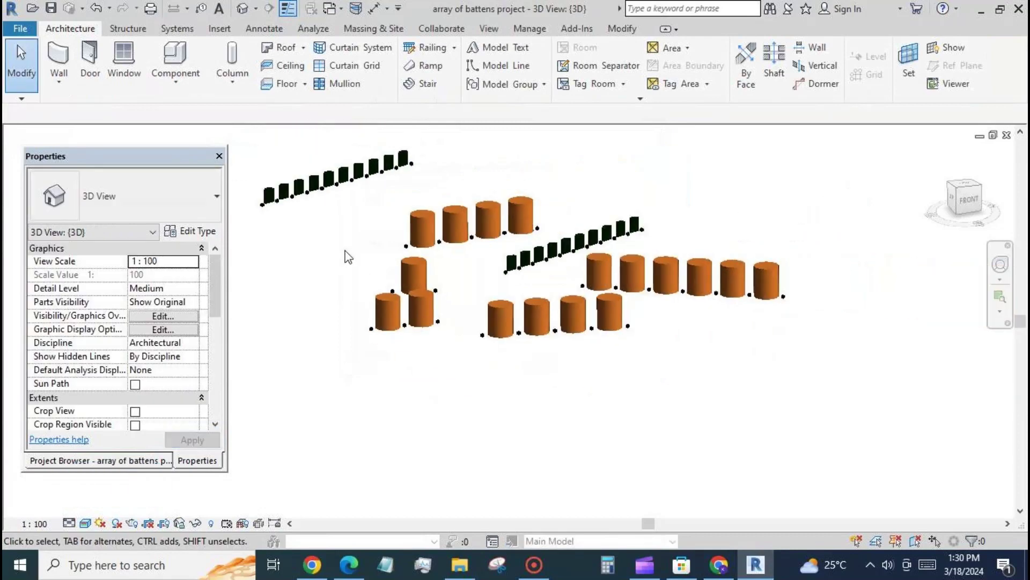
Step: Place two new batten arrays at the front, a diagonal one and one at lower right
{"action": "left_click", "coordinate": [175, 75]}
{"action": "left_click", "coordinate": [173, 105]}
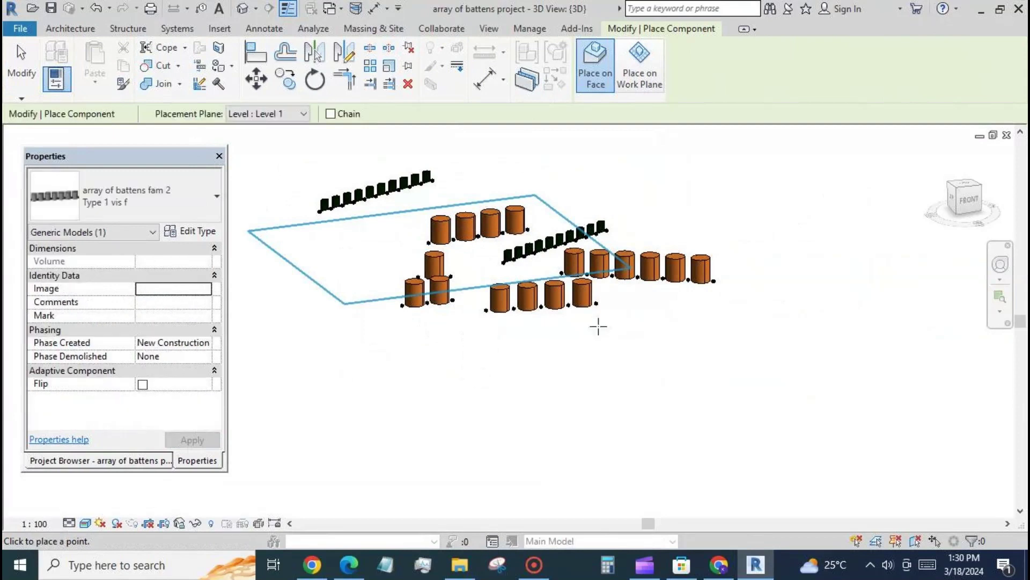
{"action": "left_click", "coordinate": [627, 368]}
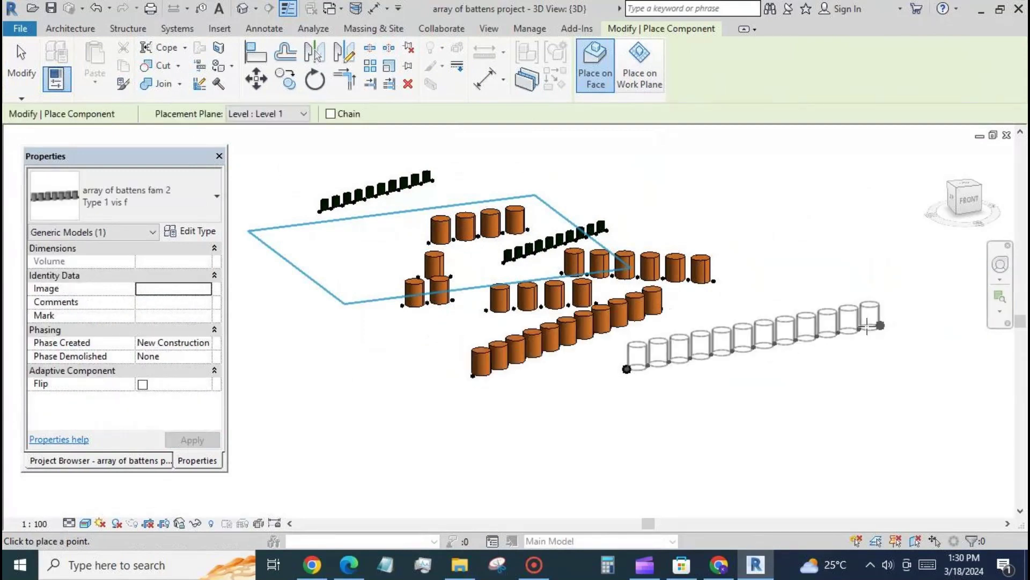
{"action": "left_click", "coordinate": [868, 324]}
{"action": "left_click", "coordinate": [21, 64]}
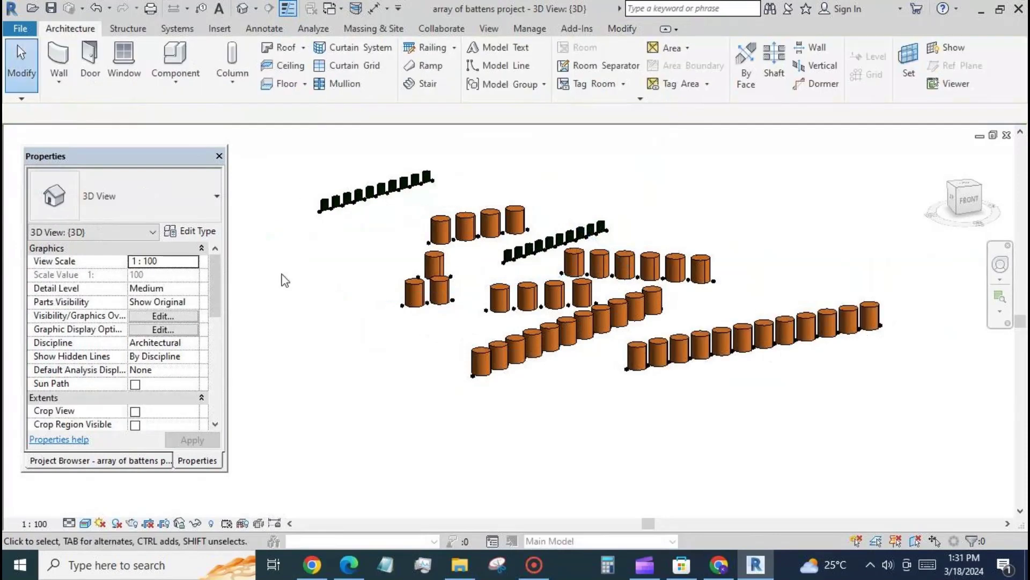
Step: Change the lower-right batten array to Type 2 vis s and save the project
{"action": "left_click", "coordinate": [667, 366]}
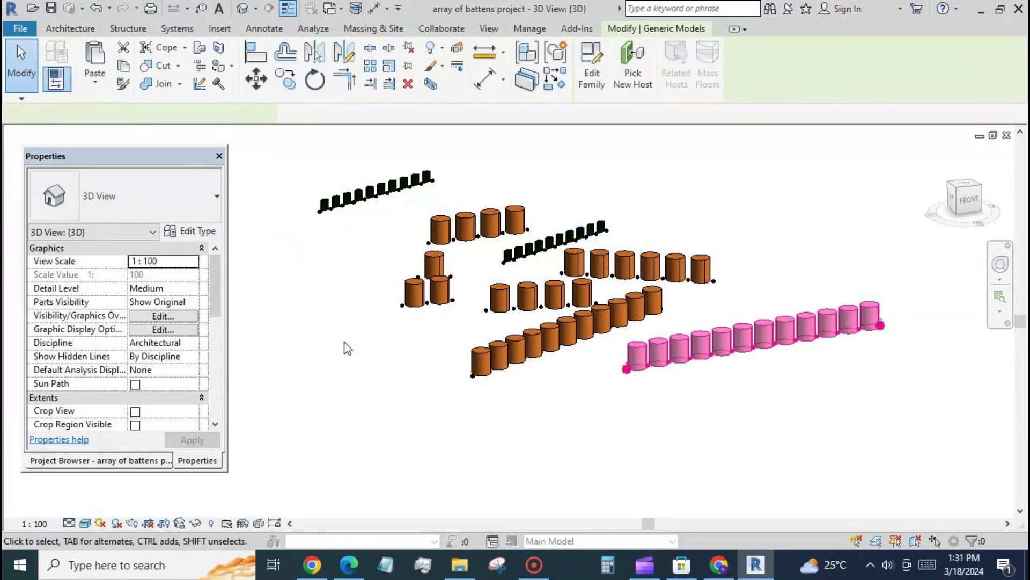
{"action": "left_click", "coordinate": [210, 210]}
{"action": "left_click", "coordinate": [180, 333]}
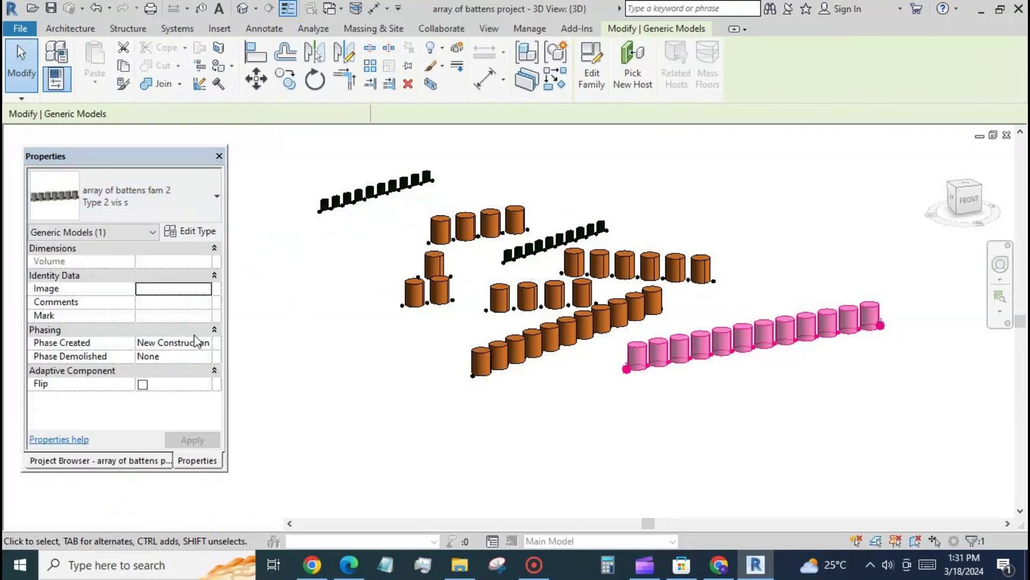
{"action": "left_click", "coordinate": [344, 371]}
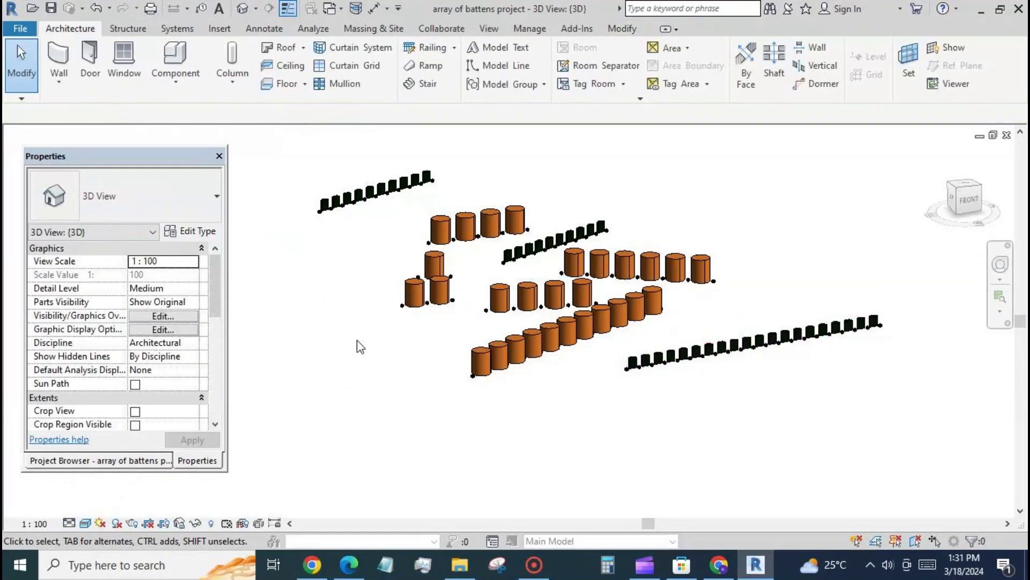
{"action": "left_click", "coordinate": [51, 9]}
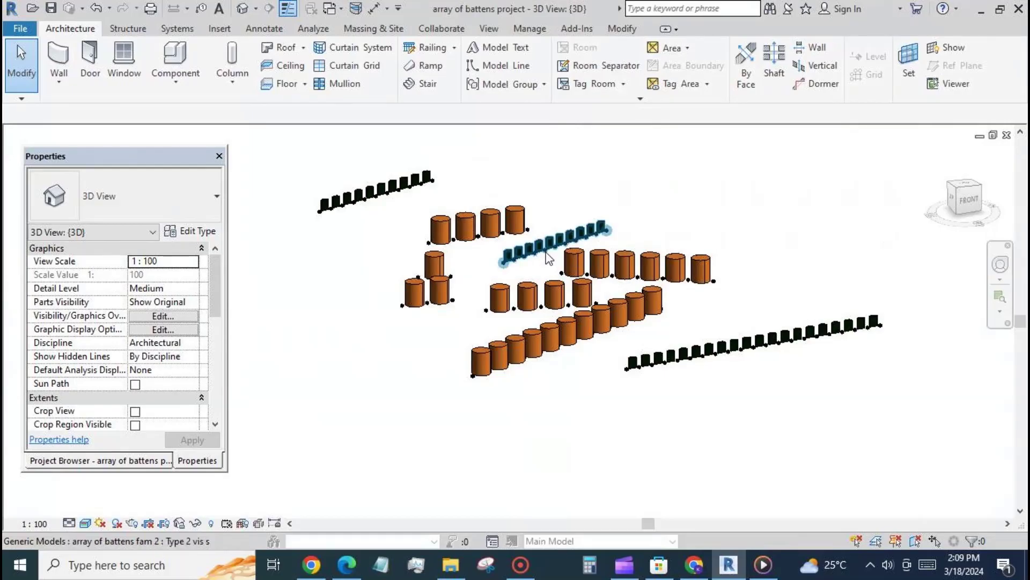
Step: Return to the array of battens fam 2 3D view and window-select the whole batten array
{"action": "scroll", "coordinate": [504, 300], "scroll_direction": "up", "scroll_amount": 2}
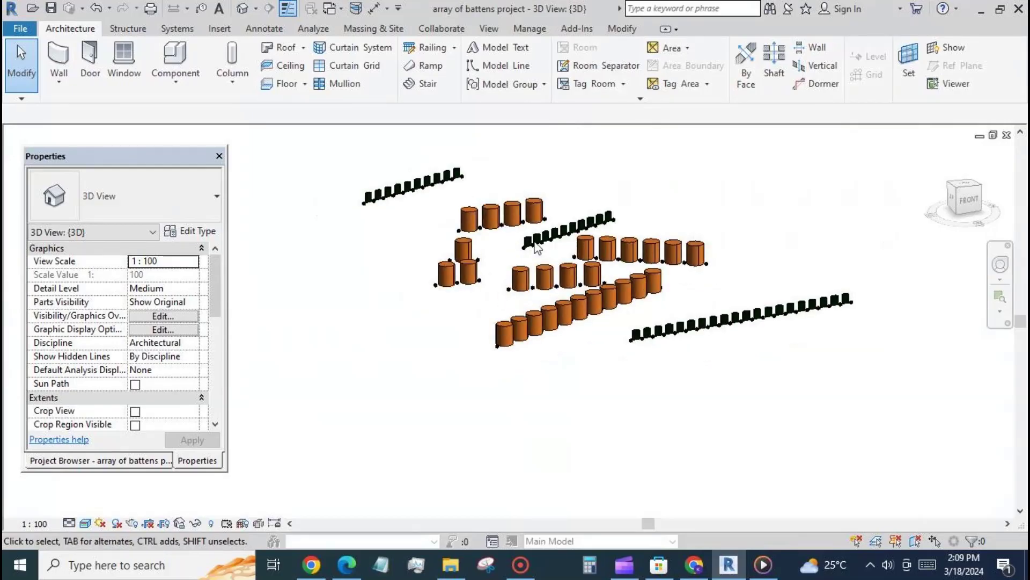
{"action": "left_click", "coordinate": [339, 12]}
{"action": "left_click", "coordinate": [242, 44]}
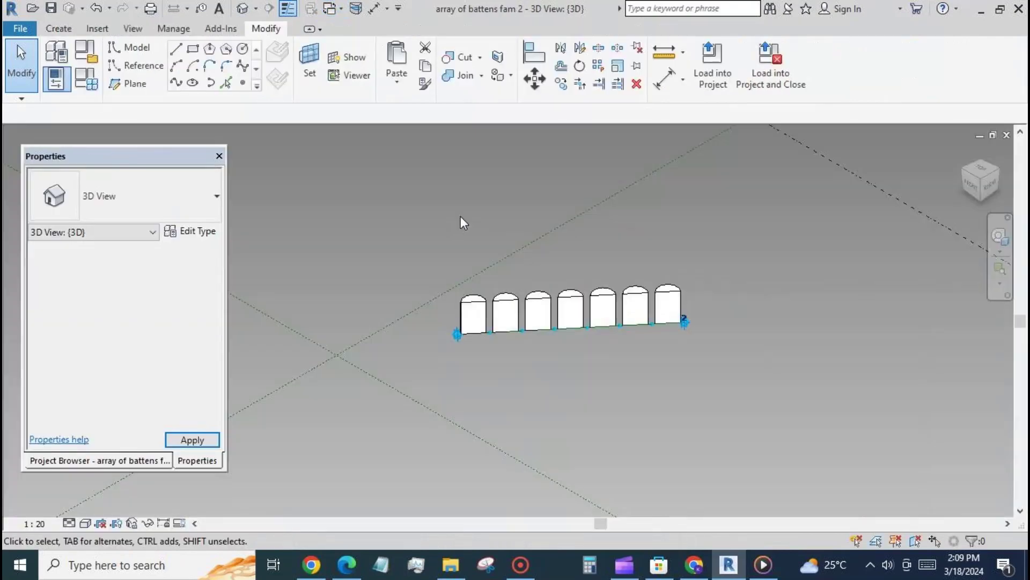
{"action": "left_click_drag", "start_coordinate": [416, 219], "coordinate": [741, 377]}
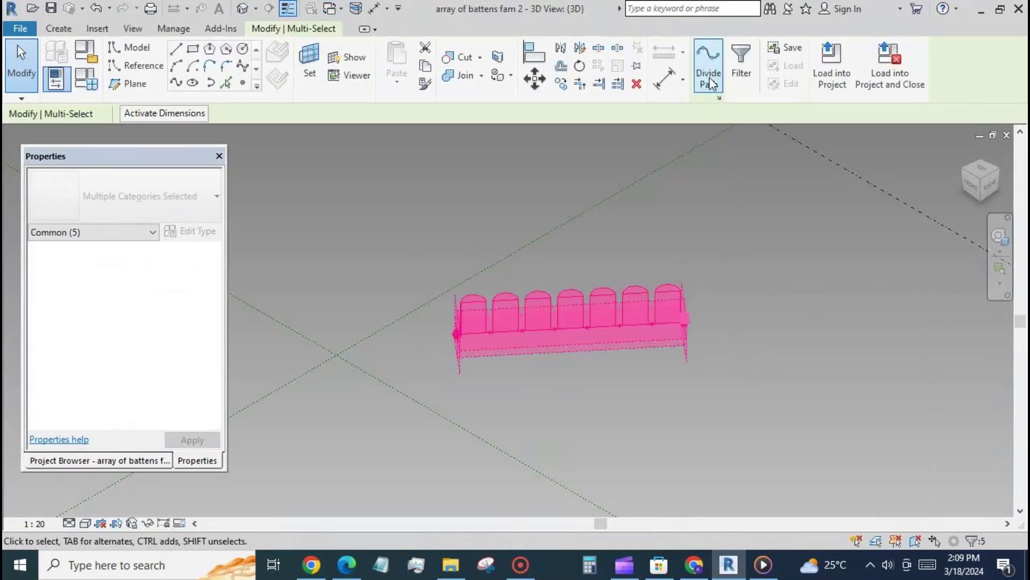